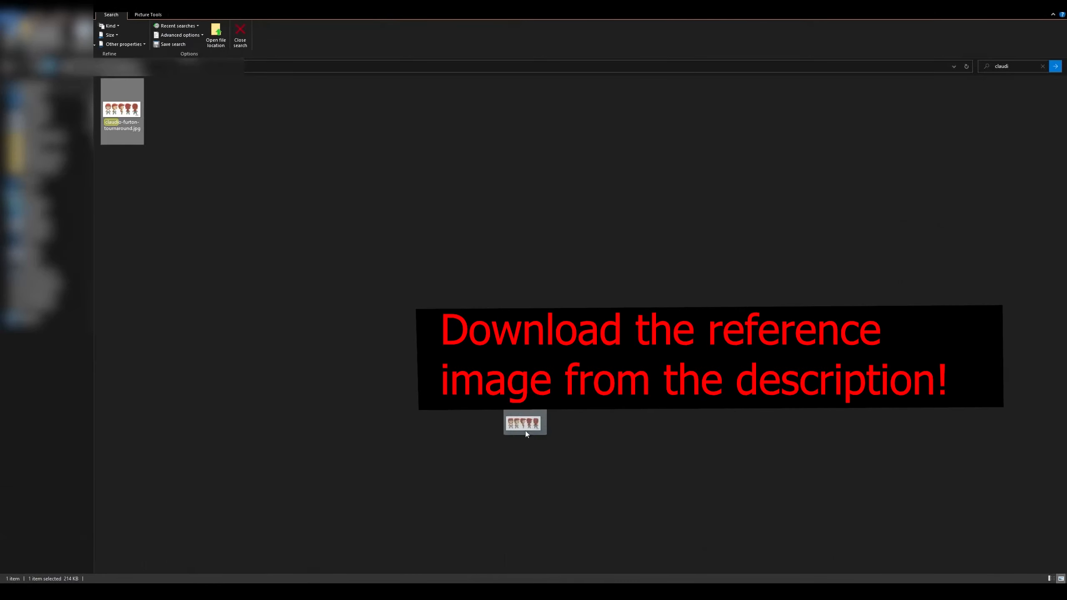
Step: Import the character turnaround image into the 3D scene as a reference image
drag(525, 433, 427, 241)
click(630, 307)
middle_drag(630, 307, 470, 294)
click(467, 294)
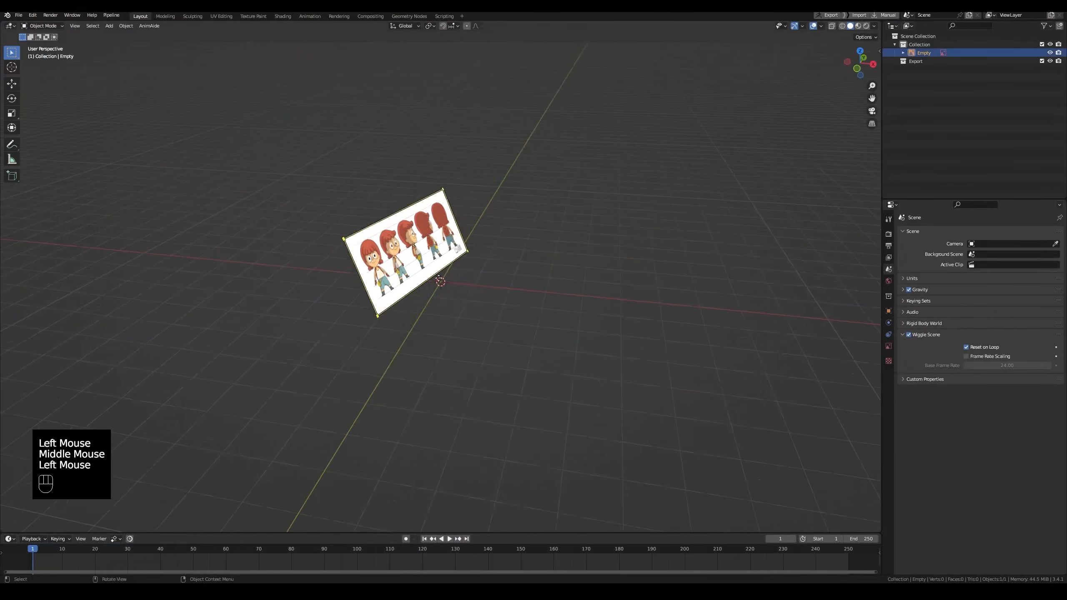
Step: Reset the reference image's location to 0 m and its rotation to 0° on all three axes
key(n)
key(b)
key(n)
key(n)
click(876, 52)
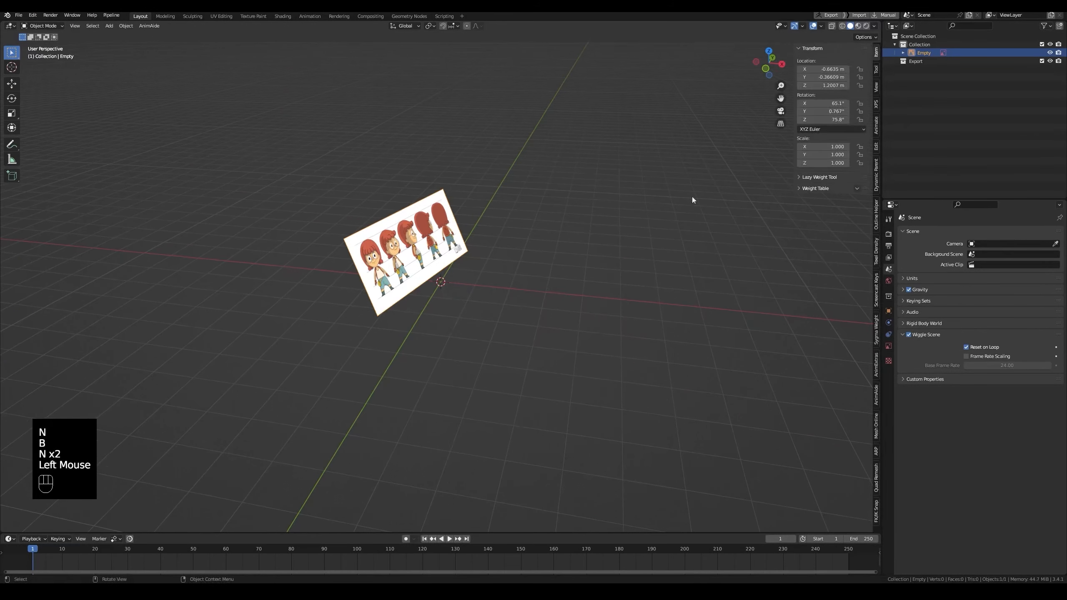
double_click(822, 103)
text(0)
key(Return)
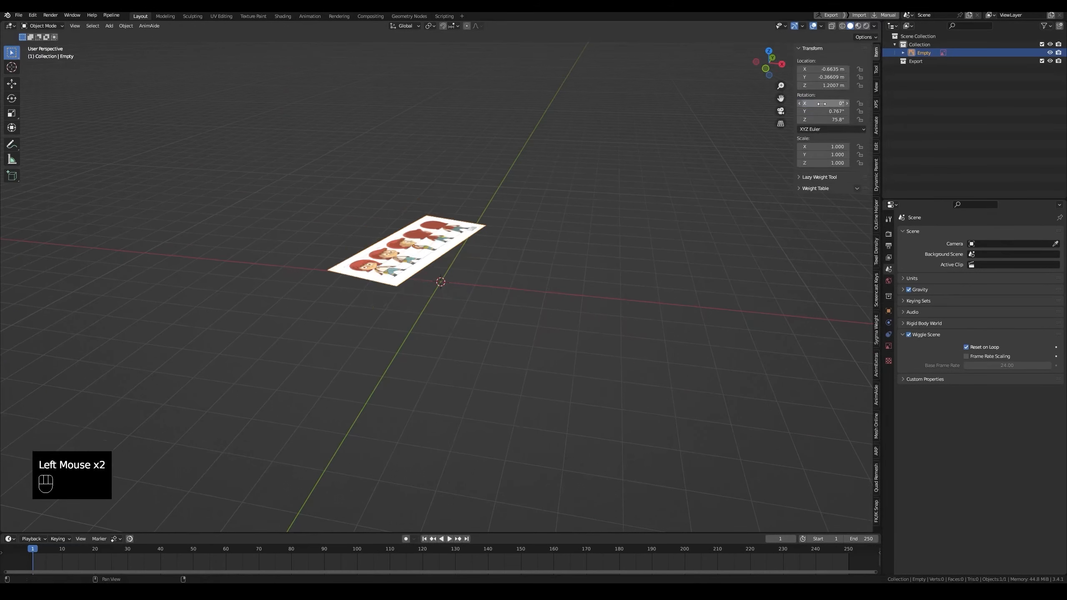
middle_drag(546, 219, 595, 216)
click(831, 113)
text(0)
key(Return)
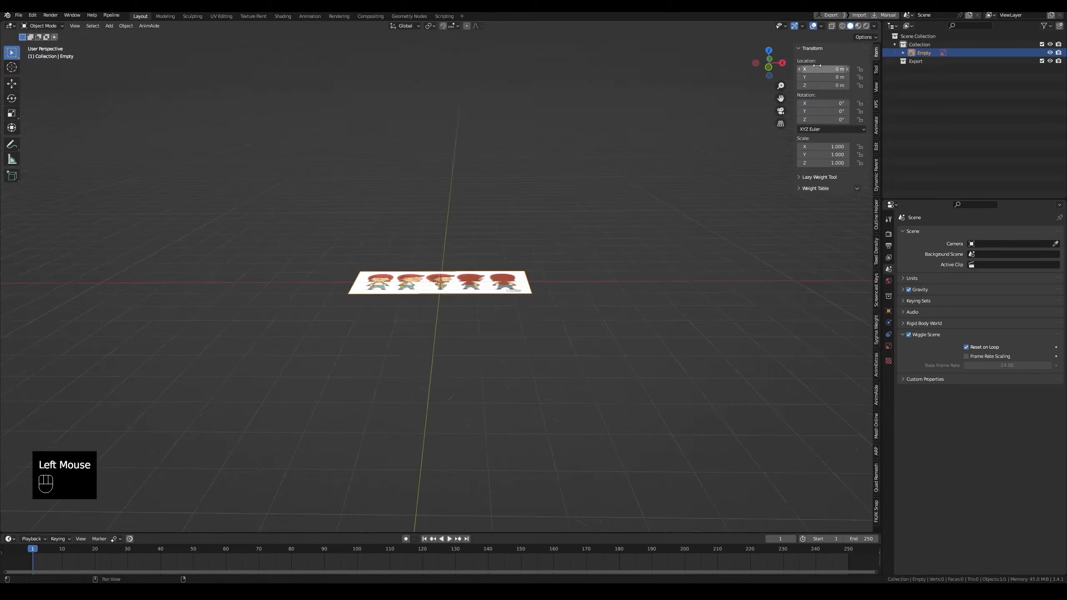
Step: Rotate the reference image 90° about the global X axis so that it stands upright
middle_drag(542, 257, 490, 260)
middle_drag(490, 261, 562, 278)
text(rx)
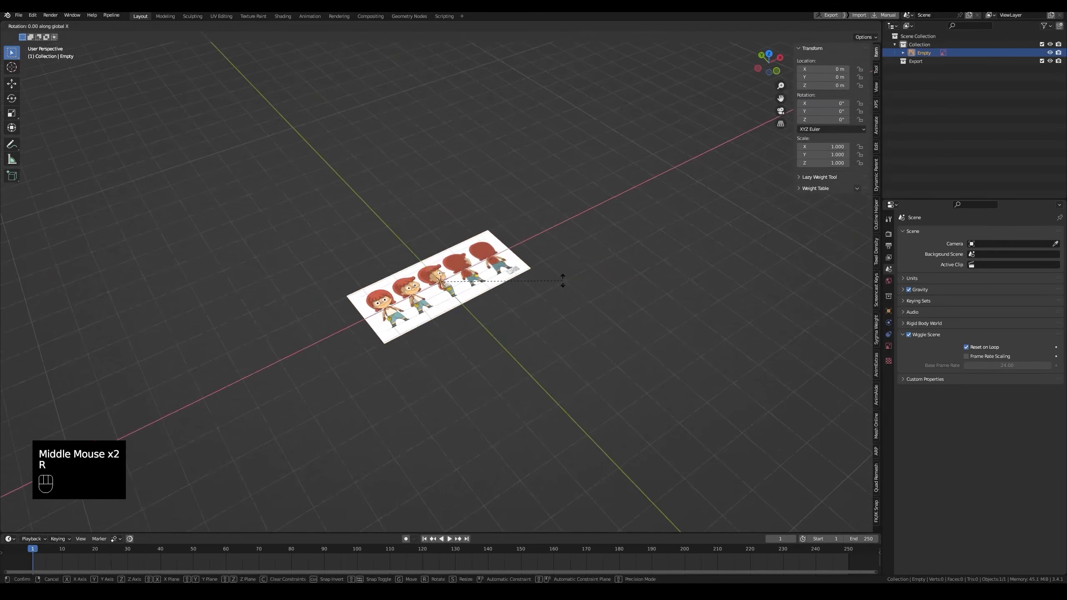
text(90)
click(563, 281)
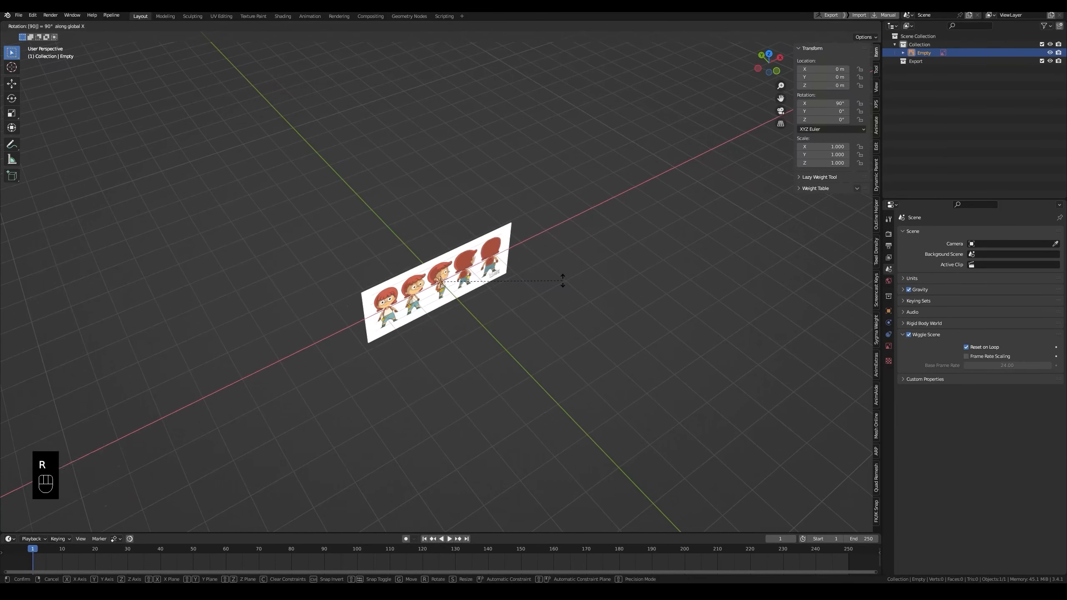
Step: Move the reference image back along the Y axis to about 2.29 m
middle_drag(562, 281, 808, 102)
scroll(521, 303, up, 2)
middle_drag(518, 303, 479, 297)
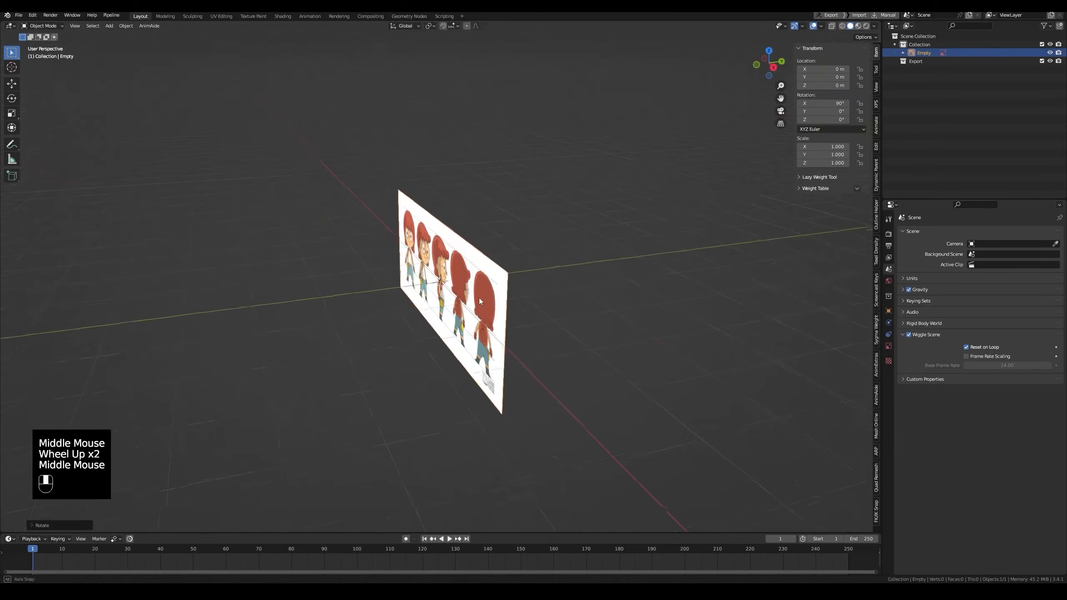
key(g)
key(y)
click(599, 278)
Step: Raise the reference image along Z to about 0.69 m so the character's feet stand on the ground line
key(KP_1)
scroll(417, 300, up, 3)
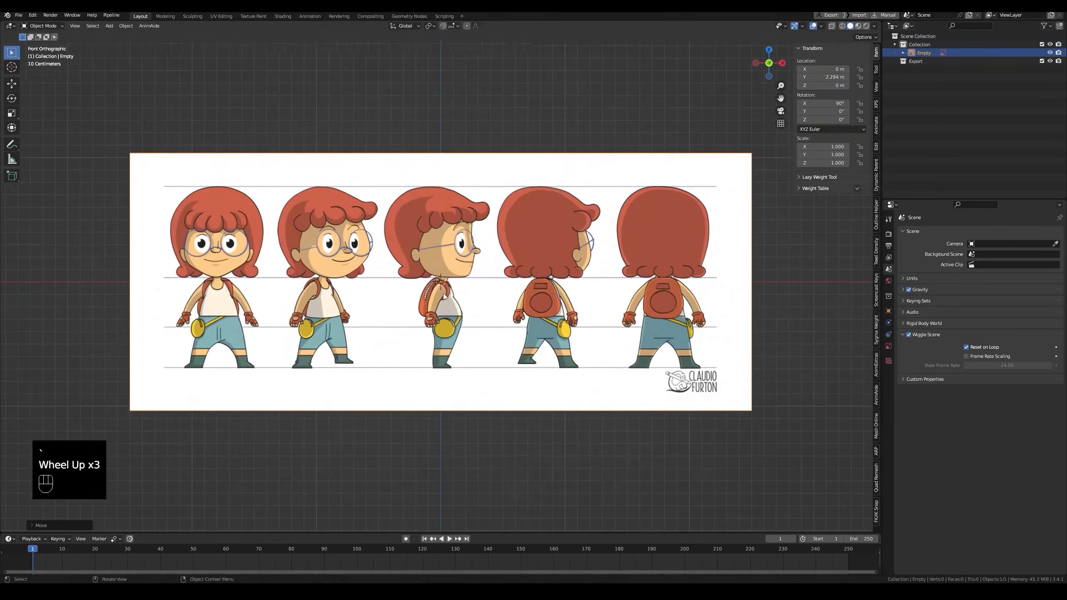
key(g)
key(z)
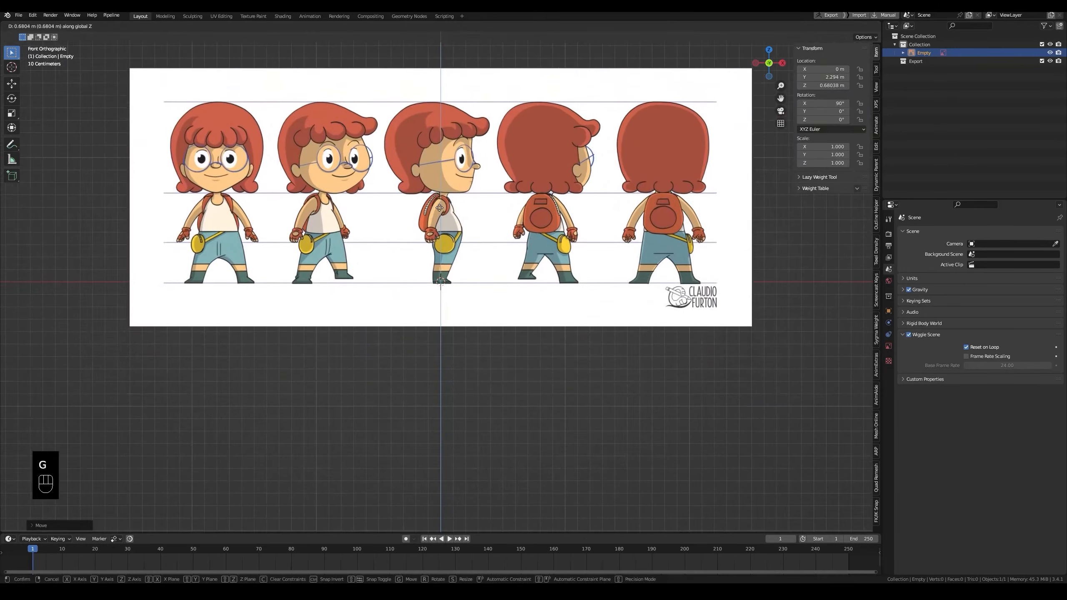
click(440, 210)
scroll(443, 266, up, 4)
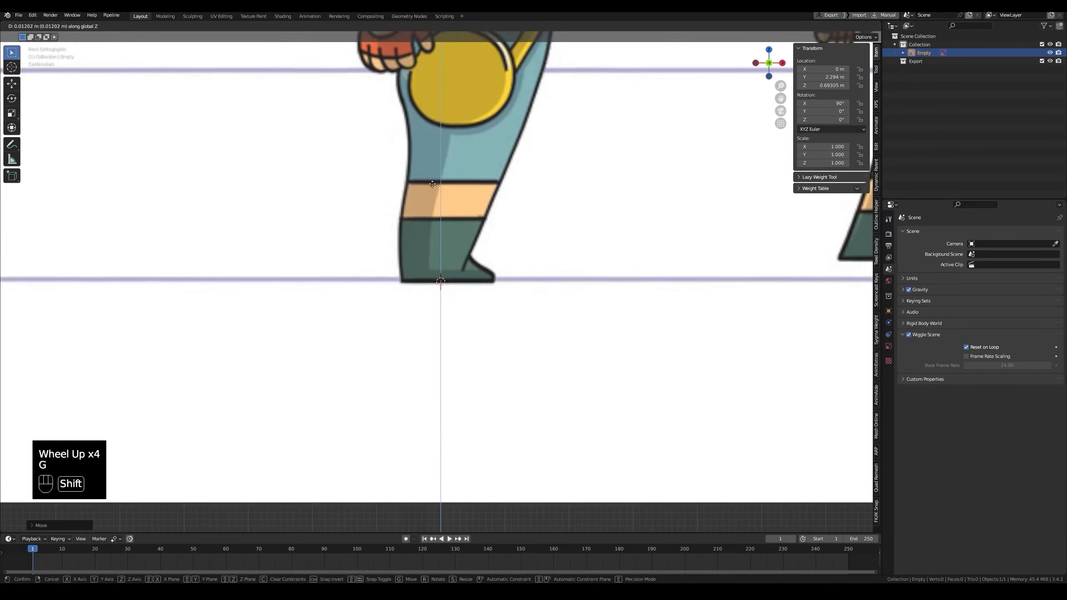
scroll(447, 242, down, 2)
Step: Measure the character's height on the reference image from the feet to the top of the hair
click(12, 159)
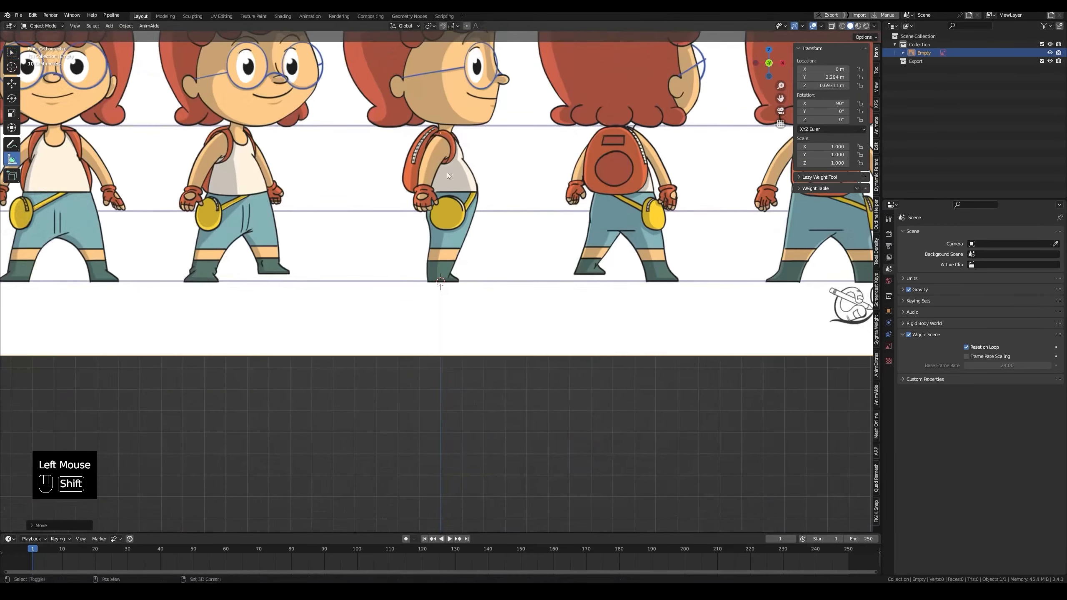
shift+middle_drag(441, 289, 425, 399)
drag(424, 394, 421, 83)
mouse_move(422, 83)
middle_down()
mouse_move(412, 80)
mouse_move(437, 76)
mouse_move(427, 72)
middle_up()
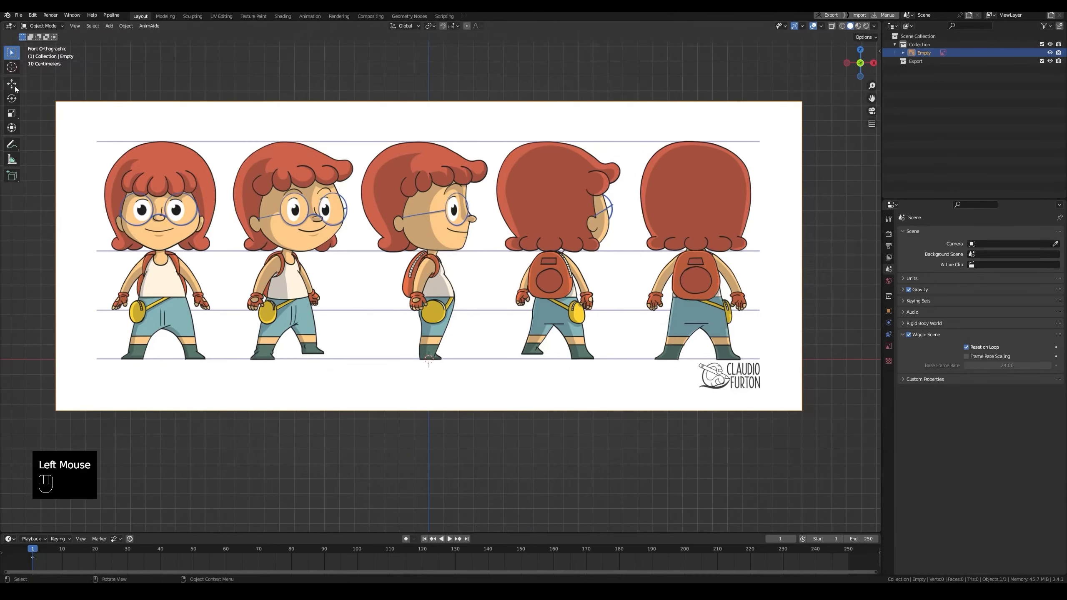
Step: Move the reference image along X to about 1.78 m, centring the front-facing character on the world origin
click(16, 89)
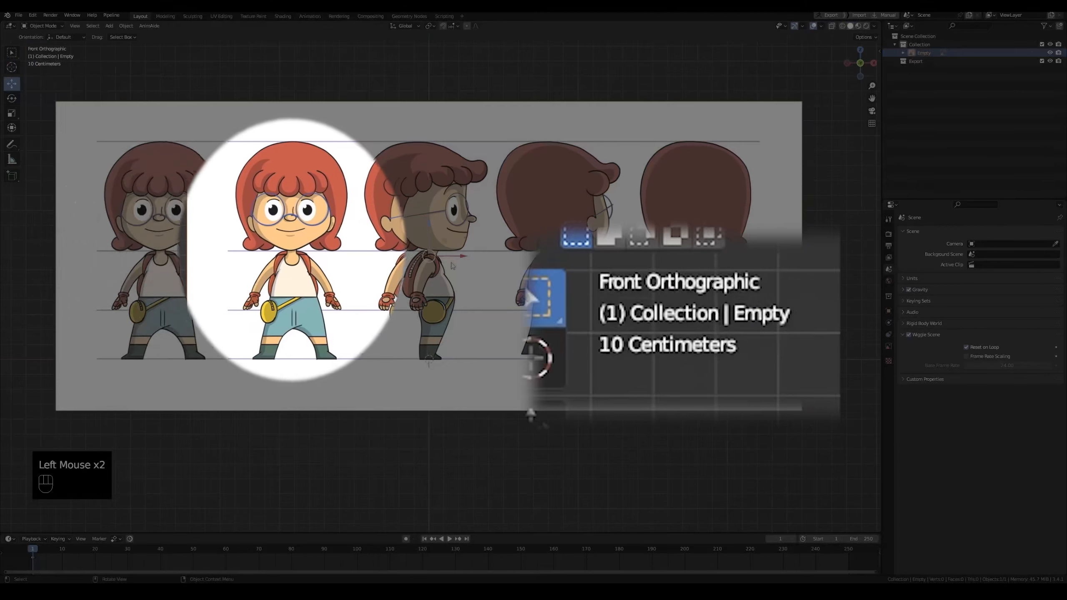
middle_drag(531, 414, 473, 188)
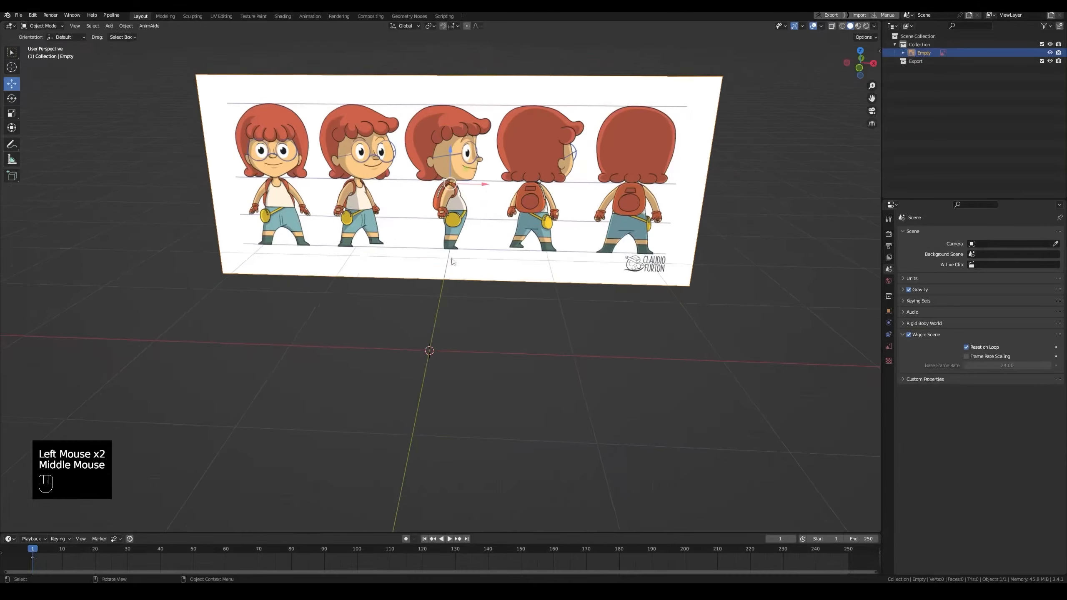
drag(473, 188, 659, 192)
key(grave)
scroll(457, 336, up, 4)
scroll(457, 337, down, 1)
scroll(457, 336, down, 1)
shift+middle_drag(457, 336, 468, 345)
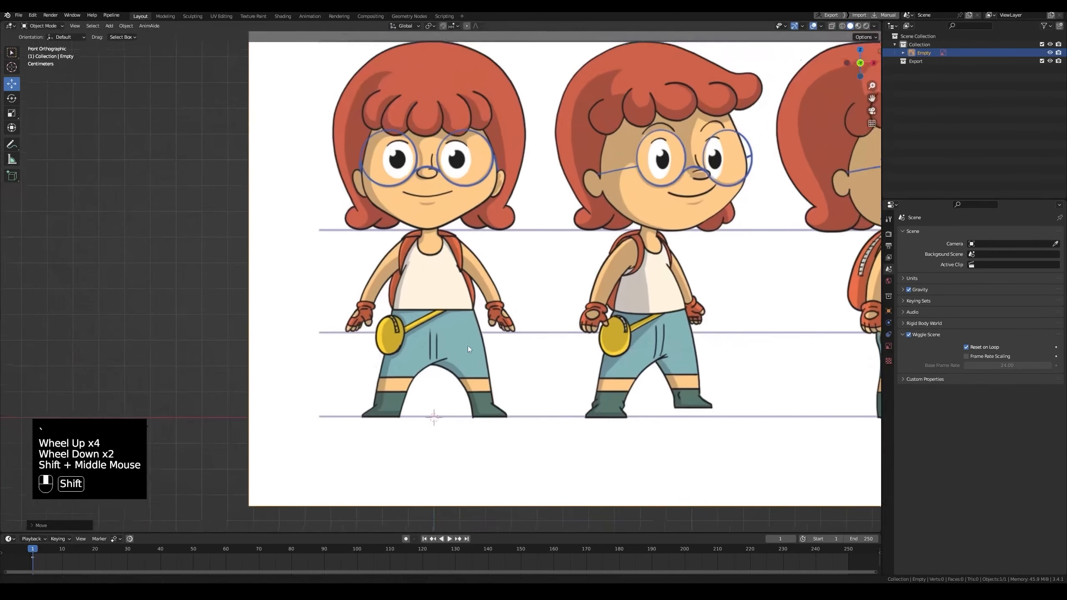
Step: Duplicate the reference image along the X axis and rotate the copy 90° about Z for the side view
key(shift+d)
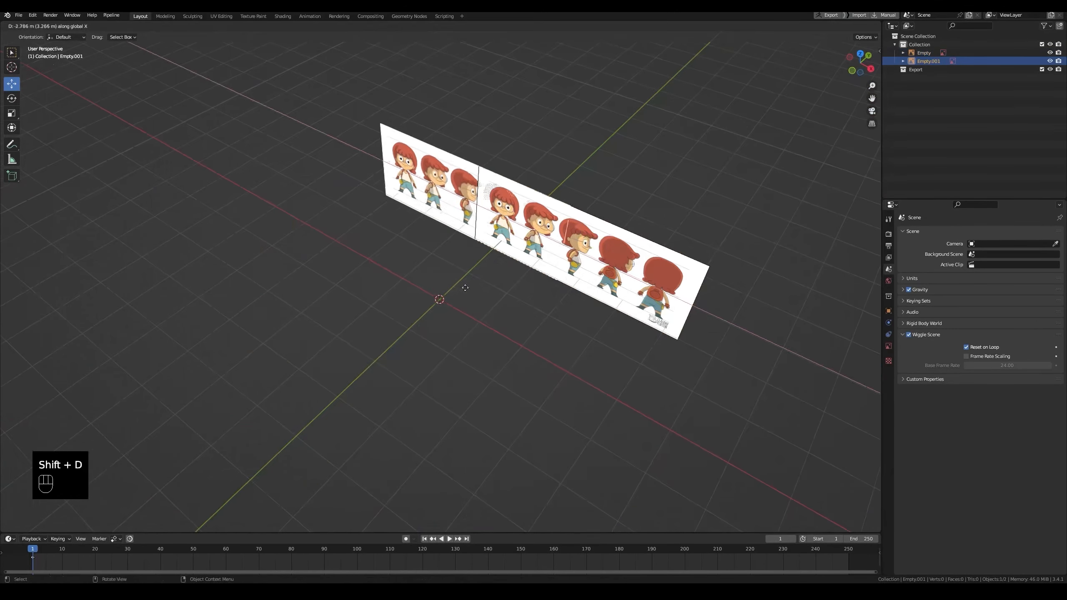
click(465, 287)
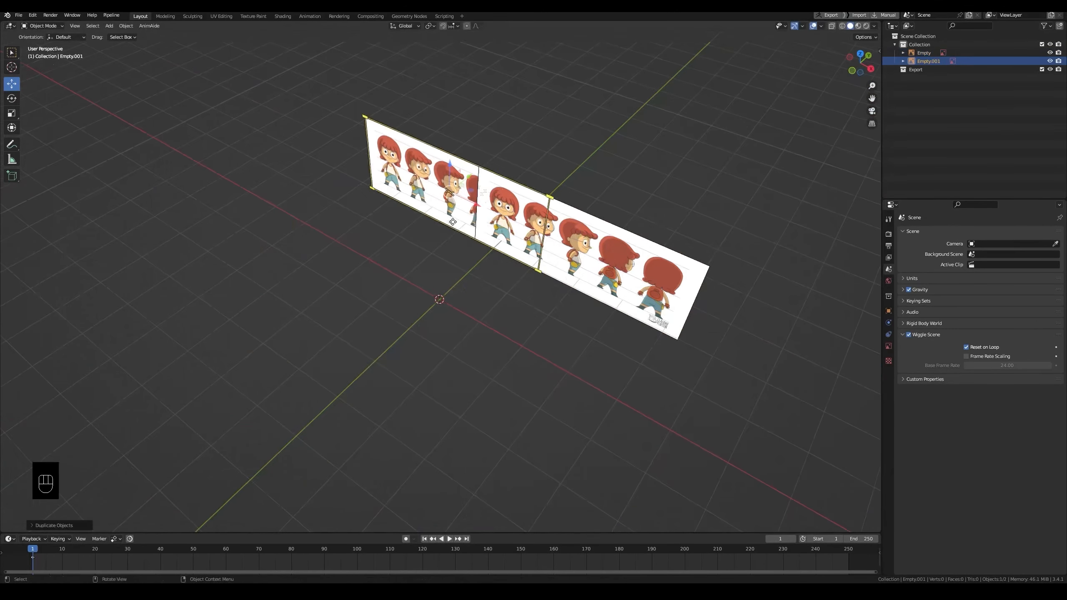
click(11, 98)
drag(463, 212, 481, 178)
key(w)
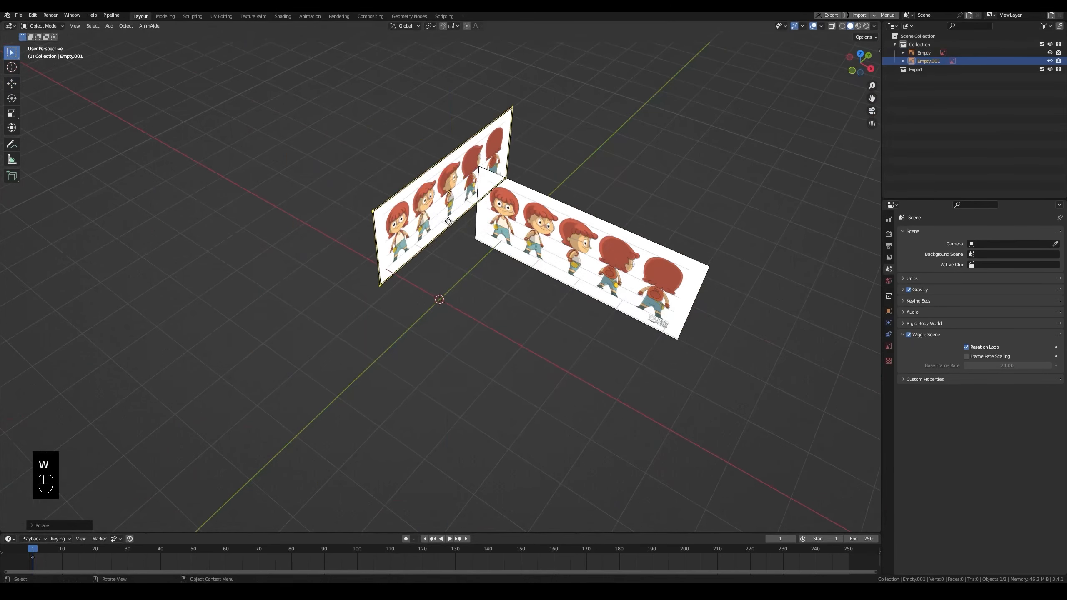
Step: Move the rotated copy along Y to about -0.08 m, bringing its side-view character near the origin in right view
middle_drag(482, 179, 529, 209)
key(e)
click(533, 212)
drag(534, 212, 422, 240)
key(grave)
scroll(508, 313, up, 4)
key(n)
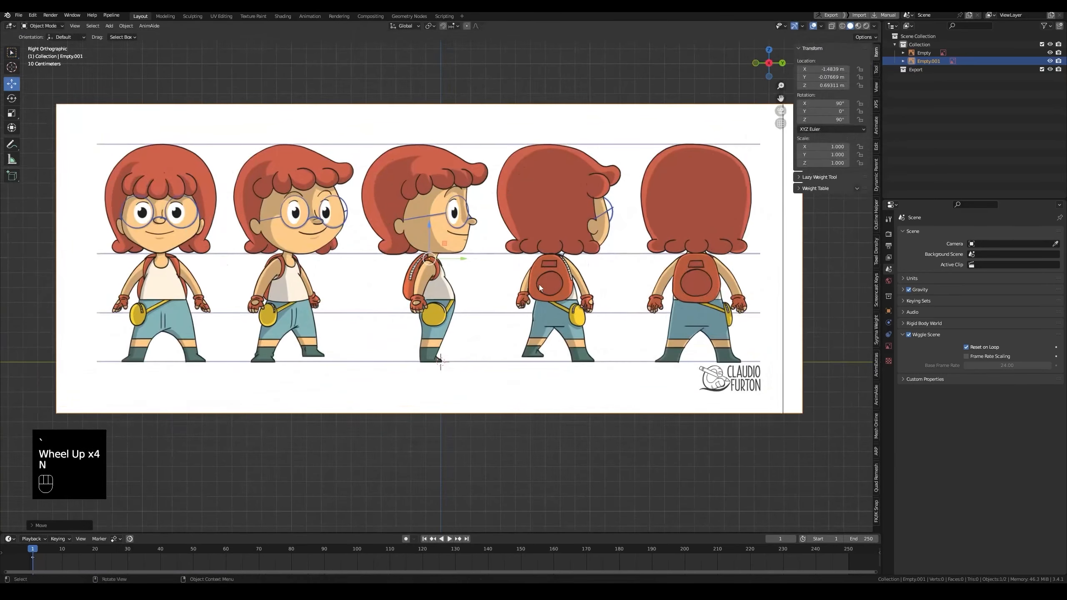
Step: Mirror the side reference image by scaling it by -1 along the global Y axis
middle_drag(493, 288, 541, 221)
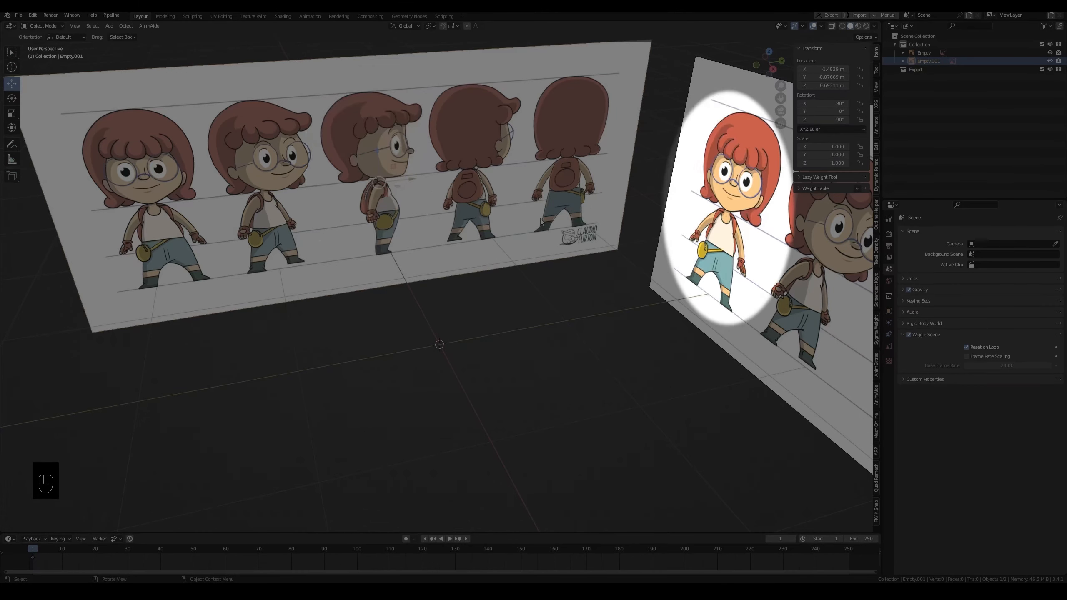
middle_drag(540, 221, 577, 217)
key(s)
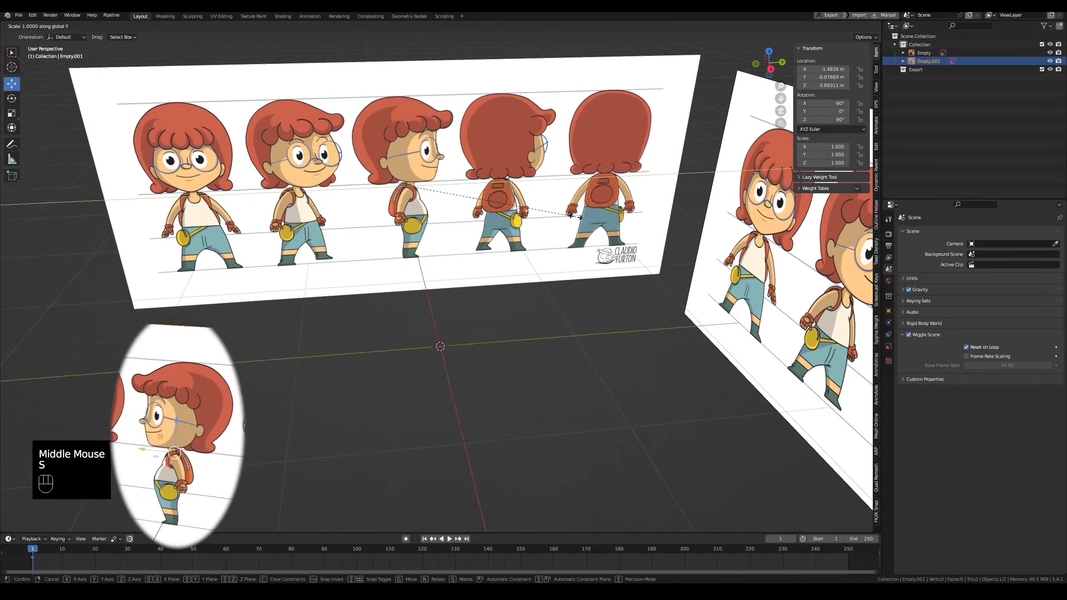
text(-1)
key(Return)
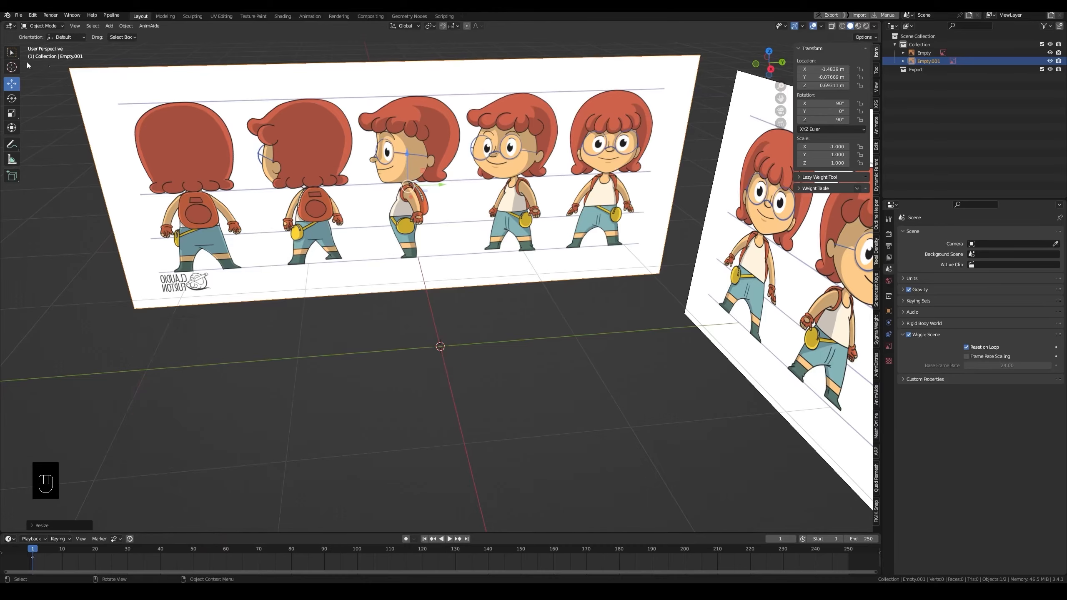
Step: Shift the side reference along Y to about 0.01 m so the profile character's feet are centred on the origin
middle_drag(27, 66, 486, 284)
scroll(482, 339, up, 3)
scroll(486, 284, down, 2)
key(g)
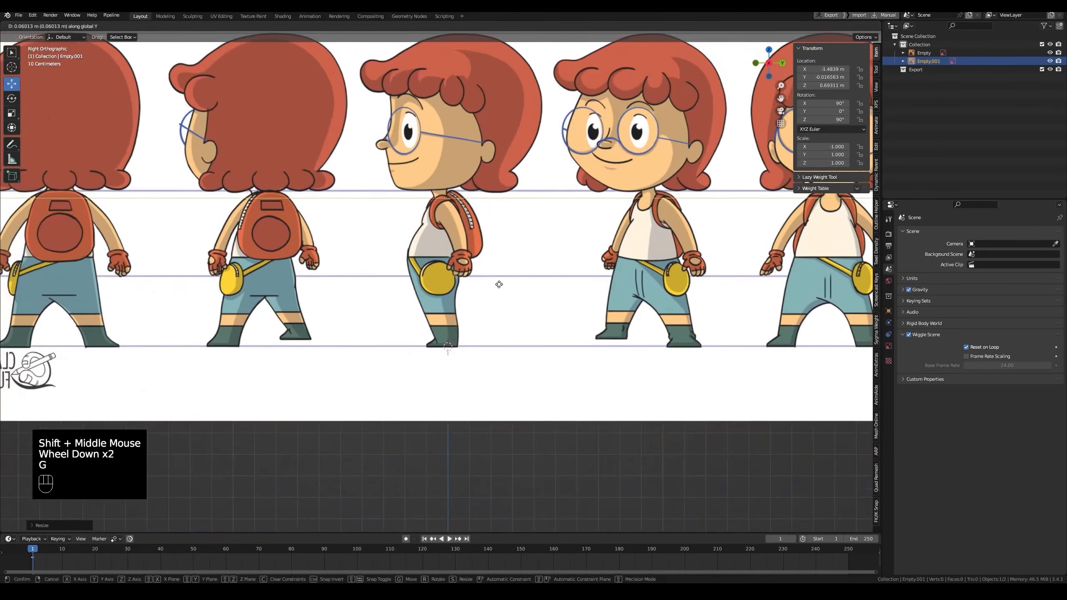
click(507, 287)
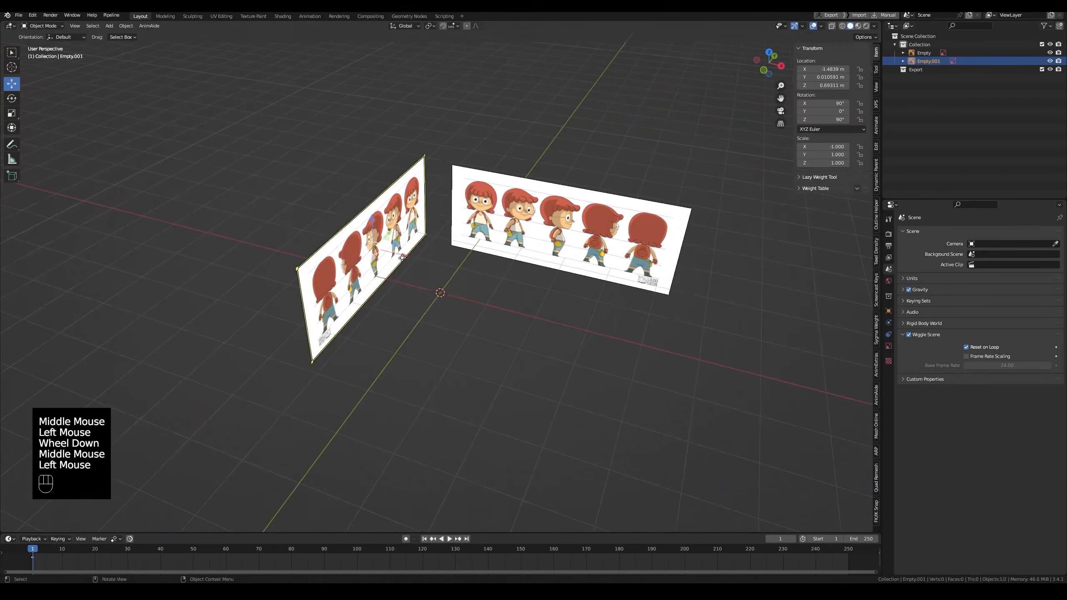
Step: Move the side reference farther out along X and the front reference back along Y to about 2.78 m
click(336, 248)
click(571, 235)
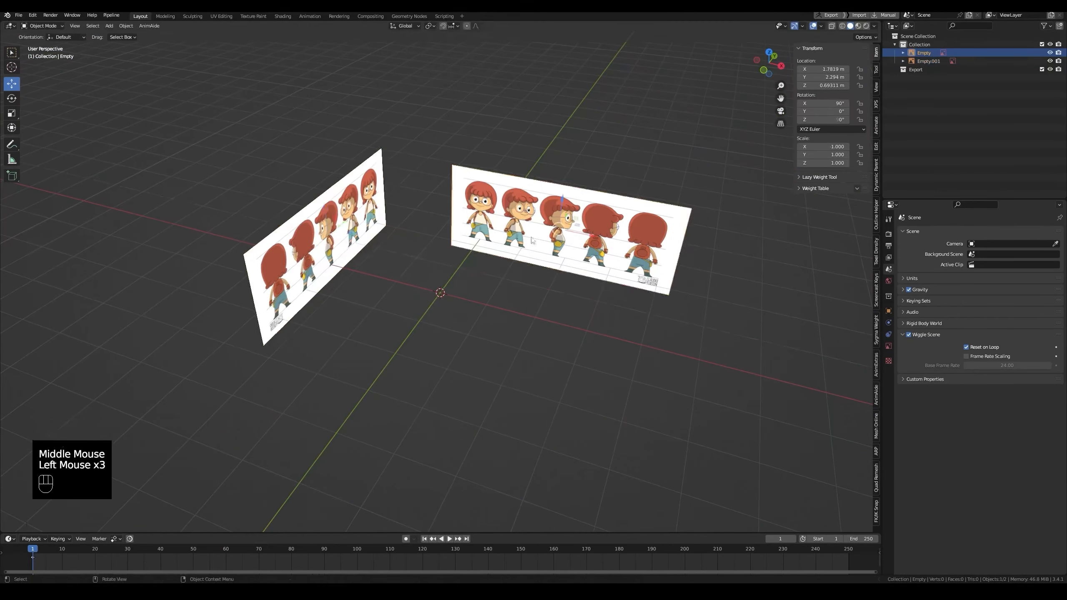
middle_drag(572, 236, 612, 286)
drag(612, 285, 622, 280)
middle_drag(622, 281, 517, 288)
click(457, 302)
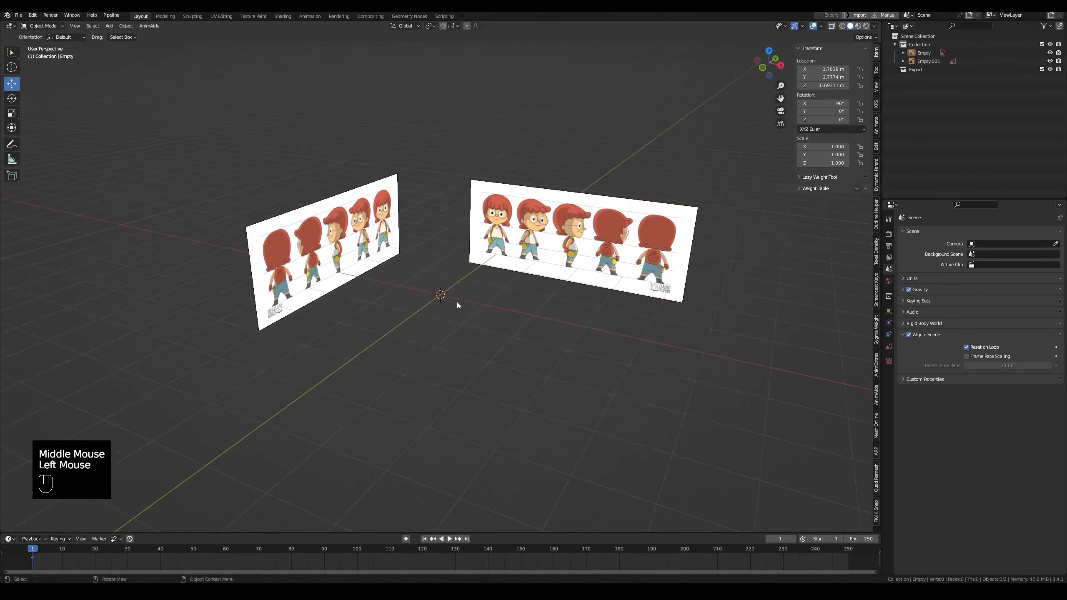
Step: Add a 2 m cube mesh at the world origin
key(shift+a)
click(490, 319)
scroll(448, 310, down, 2)
middle_drag(449, 310, 544, 312)
click(545, 313)
scroll(544, 313, up, 2)
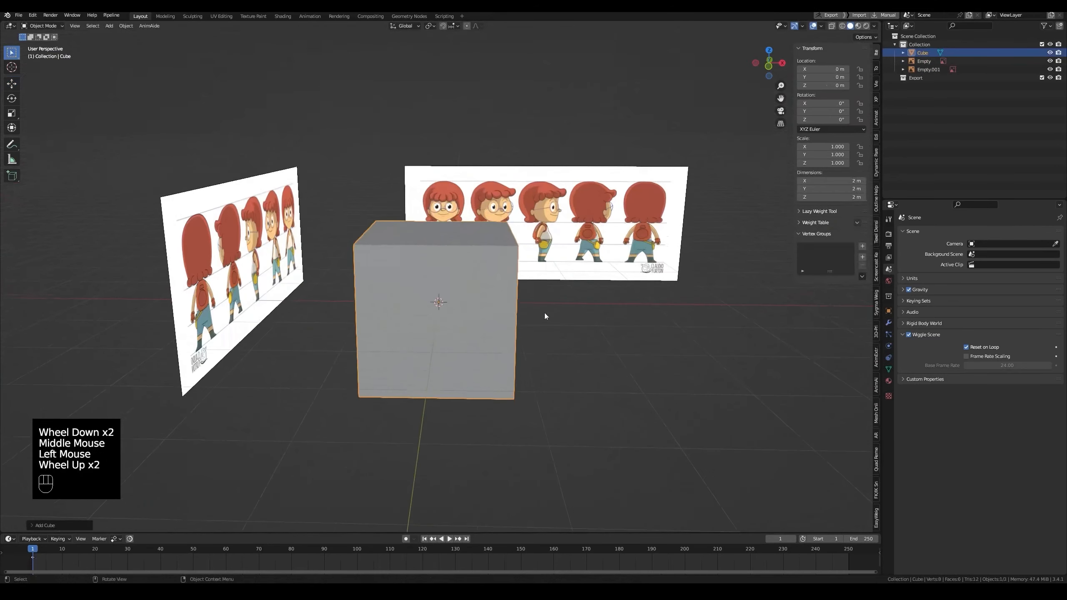
Step: Enter Edit Mode on the cube and add a vertical loop cut through its centre
key(Tab)
key(grave)
key(alt+z)
key(alt+z)
scroll(447, 285, up, 3)
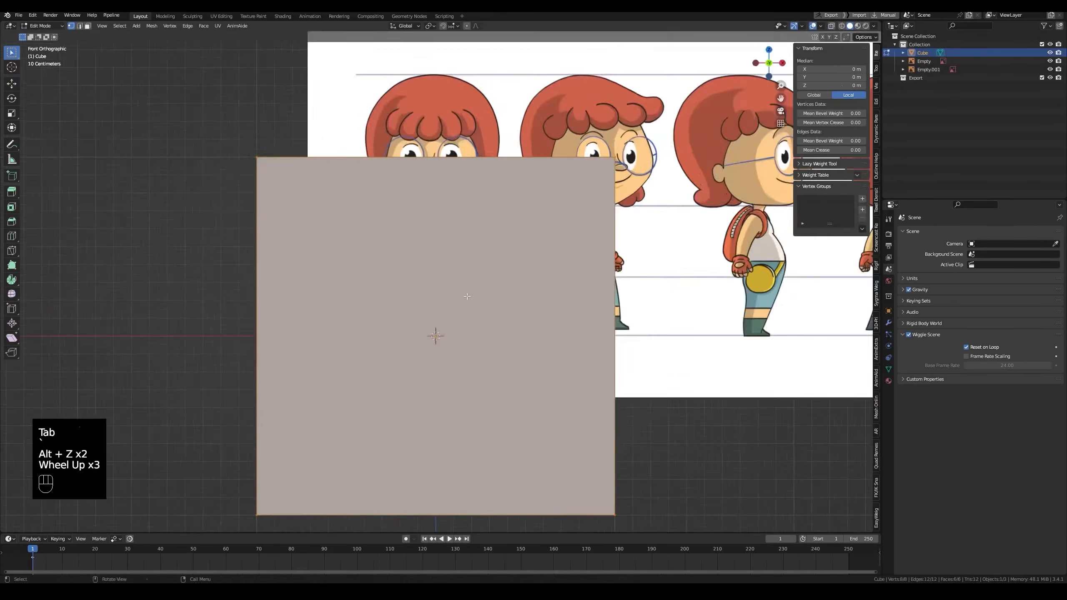
scroll(447, 284, down, 2)
key(ctrl+r)
mouse_move(447, 285)
middle_down()
mouse_move(426, 309)
mouse_move(450, 284)
middle_up()
click(427, 291)
right_click(426, 291)
key(alt+z)
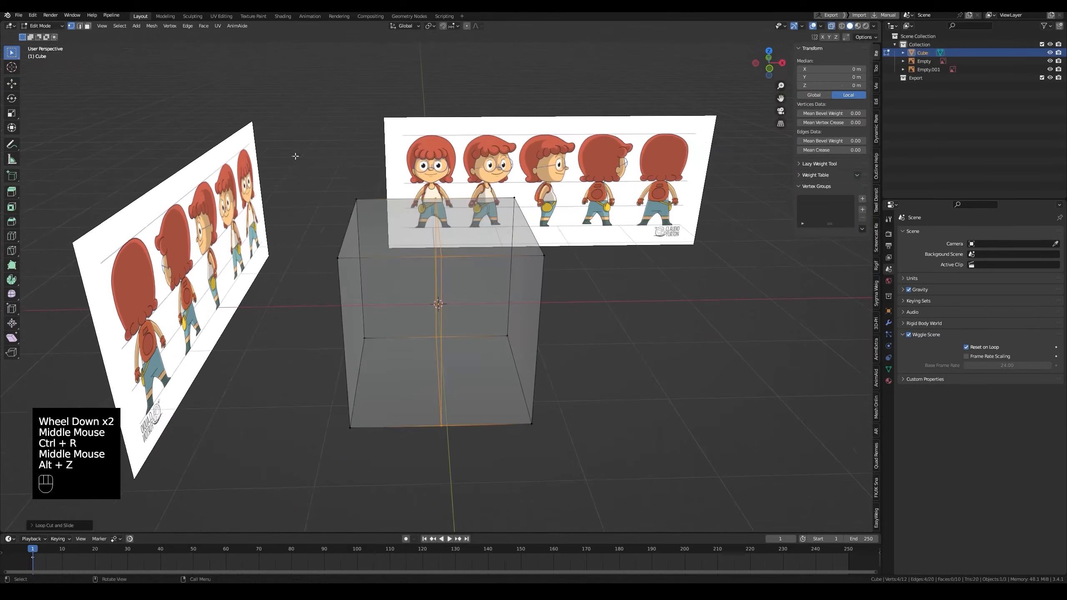
Step: Select the cube's vertices on the negative X side through the mesh and delete them
drag(293, 154, 393, 433)
key(x)
click(433, 341)
key(alt+z)
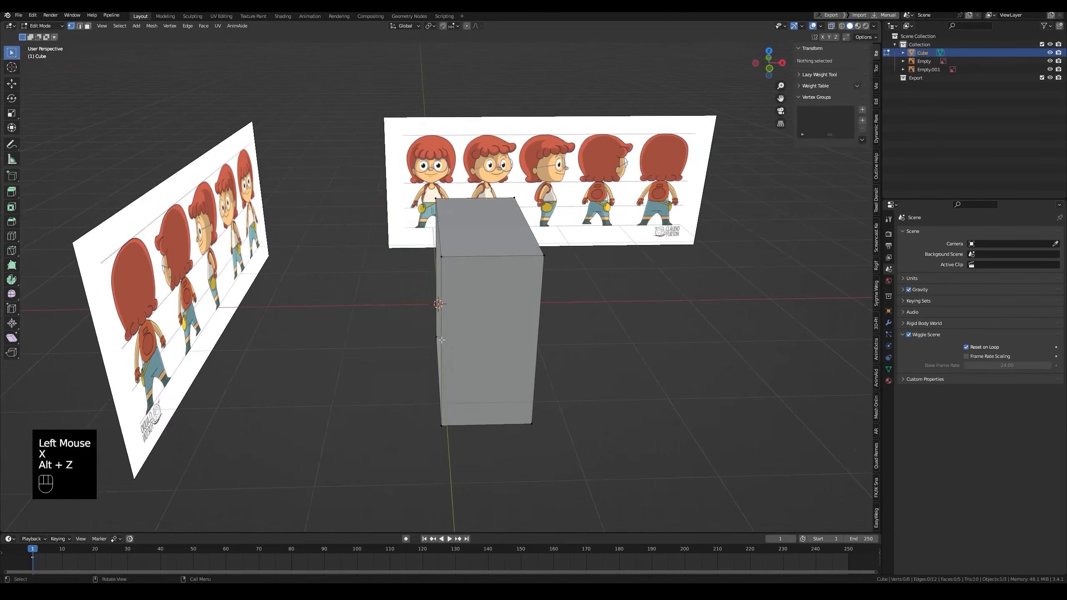
Step: Add a Mirror modifier on the X axis to the half cube
click(889, 322)
click(979, 232)
click(903, 333)
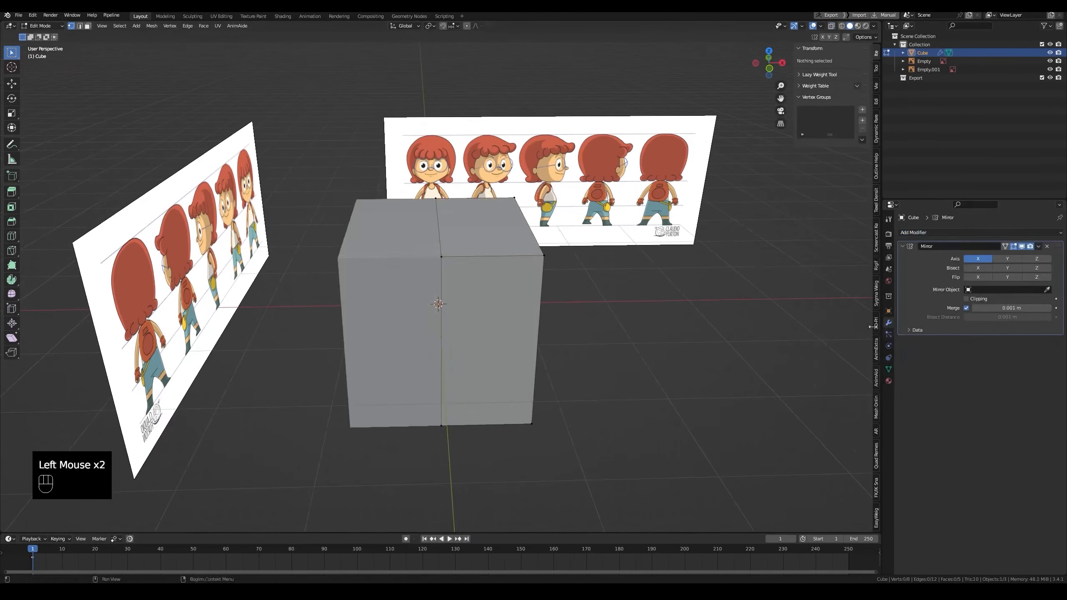
Step: Select the whole half cube in see-through front view and scale it down uniformly
middle_drag(495, 319, 517, 320)
key(alt+z)
key(a)
scroll(516, 311, down, 2)
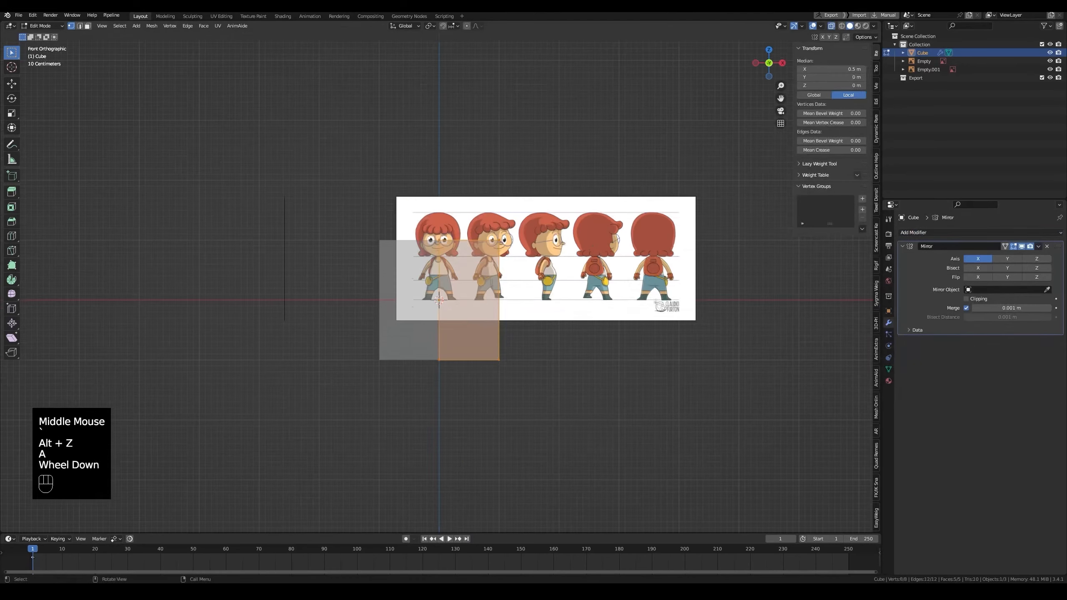
key(s)
click(536, 298)
scroll(535, 297, up, 2)
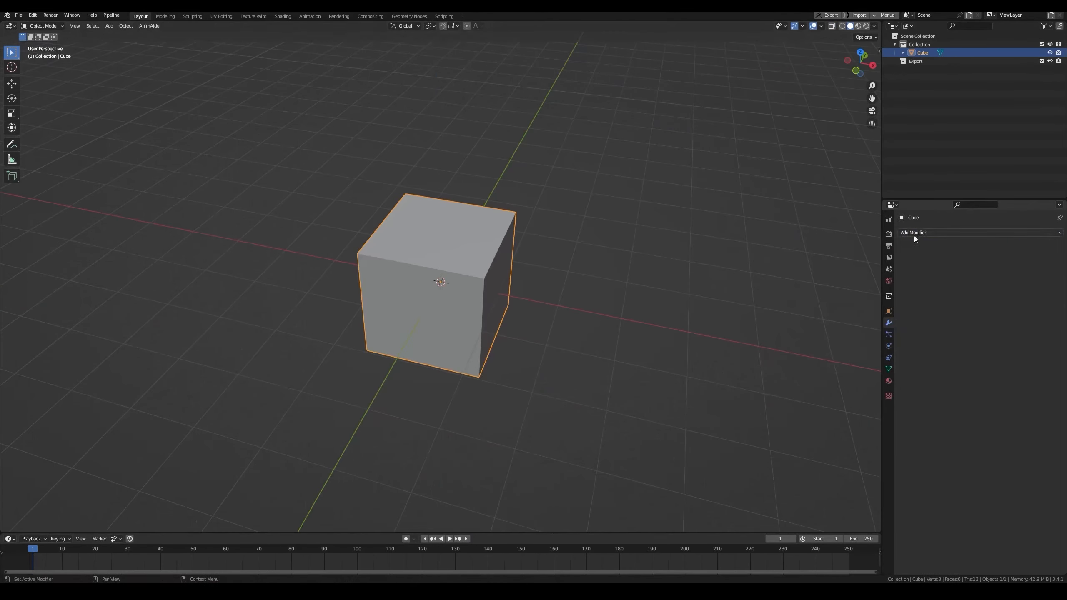
Step: Try a Mirror modifier on the full cube by moving one of its corner vertices in Edit Mode
click(915, 233)
click(898, 330)
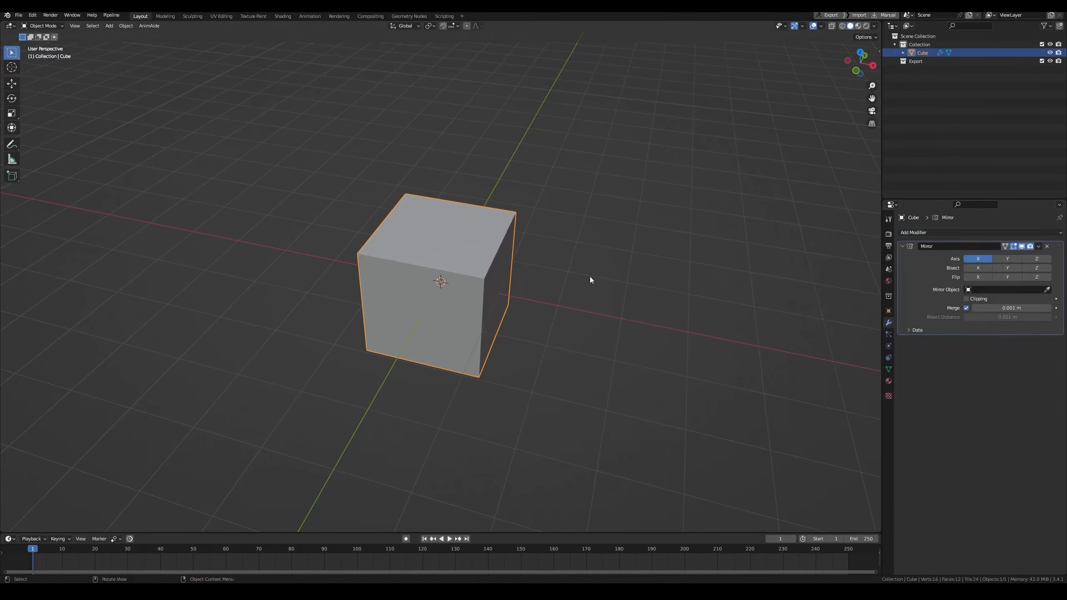
key(Tab)
middle_drag(496, 285, 507, 288)
click(506, 289)
key(g)
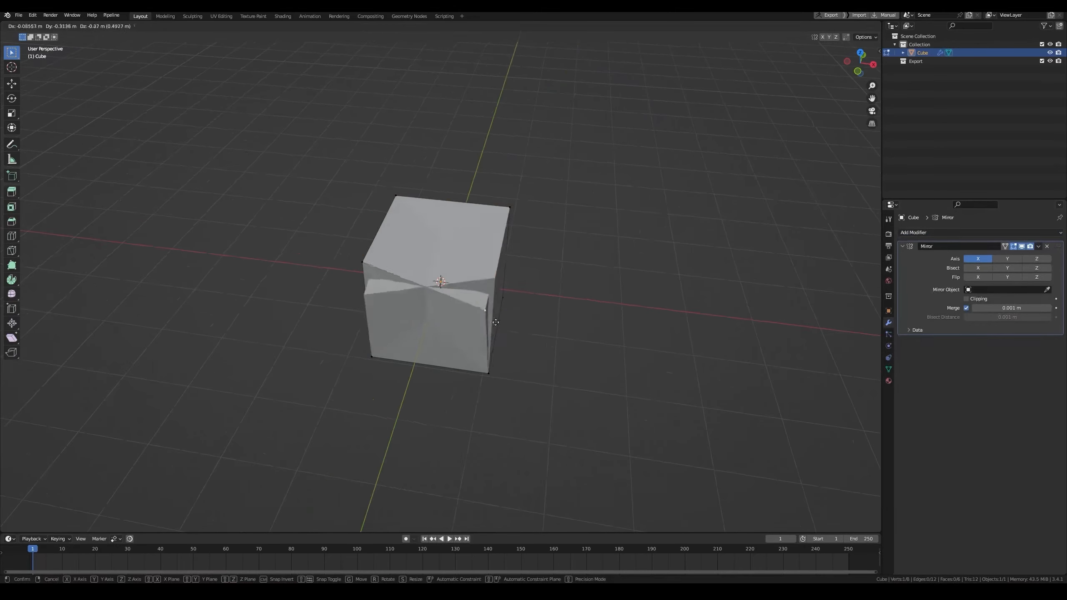
right_click(499, 329)
Step: Inspect the cube in see-through and solid shading and remove its Mirror modifier
middle_drag(504, 285, 500, 297)
key(alt+z)
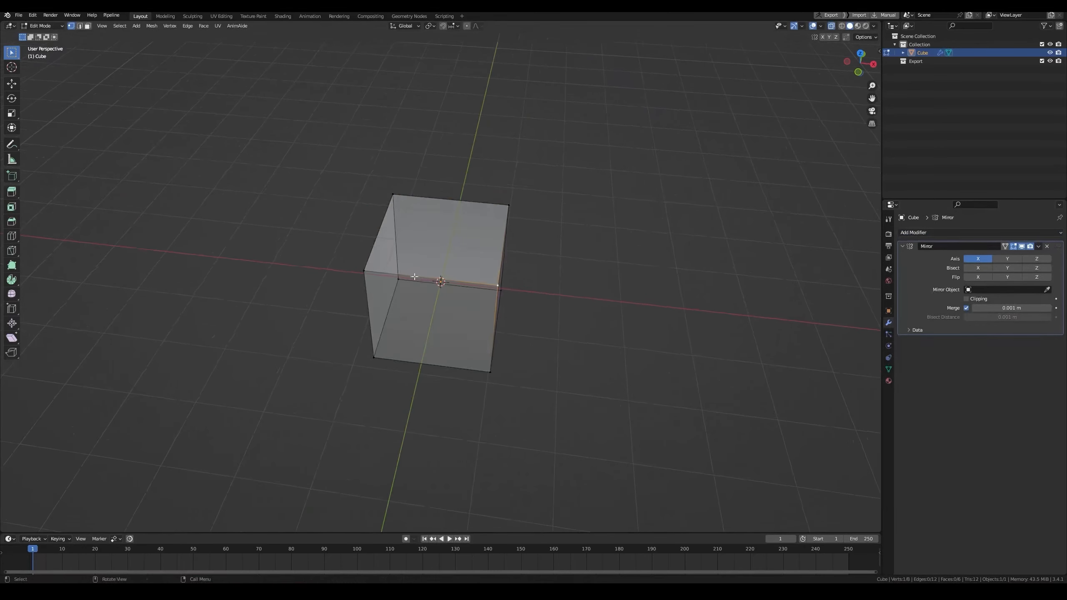
middle_drag(415, 277, 349, 317)
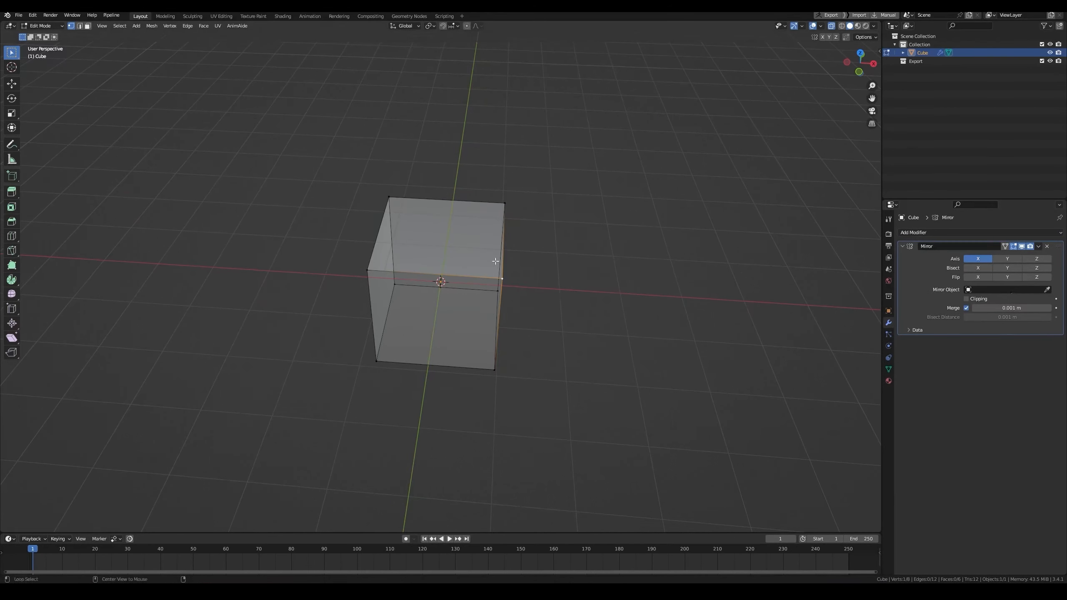
key(alt+z)
middle_drag(496, 261, 460, 246)
click(1047, 247)
Step: Add a centred vertical loop cut that divides the cube into two halves along X
key(ctrl+r)
click(451, 203)
right_click(450, 203)
Step: Delete the cube's vertices on the negative X side, including those hidden behind the surface
key(alt+z)
drag(324, 182, 414, 370)
key(x)
click(408, 326)
key(alt+z)
Step: Add a Mirror modifier on the X axis to the remaining half cube
click(944, 234)
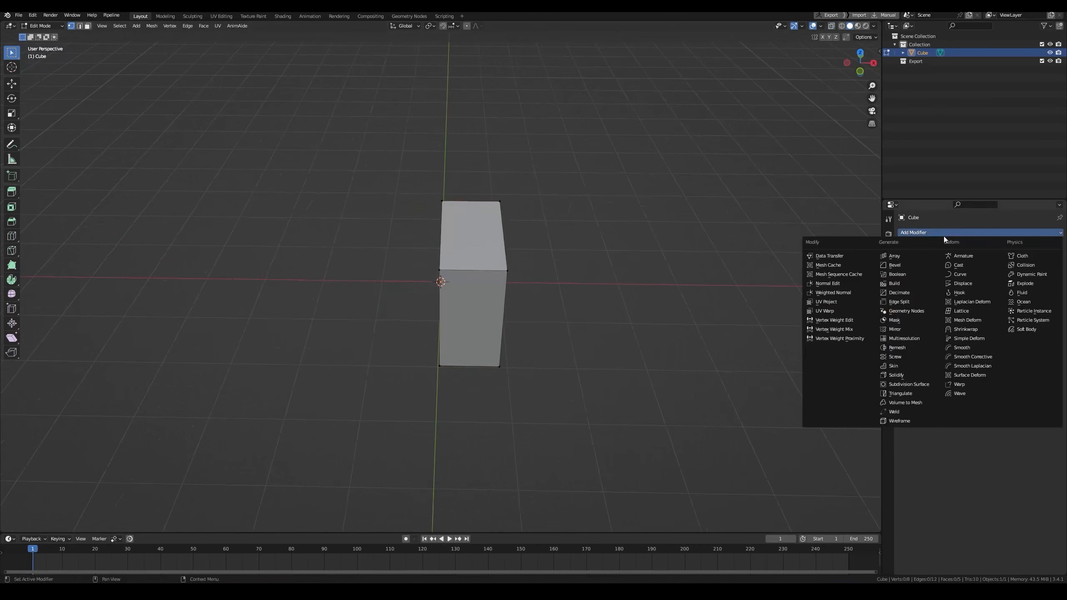
click(902, 330)
mouse_move(499, 269)
middle_down()
mouse_move(508, 262)
mouse_move(496, 269)
middle_up()
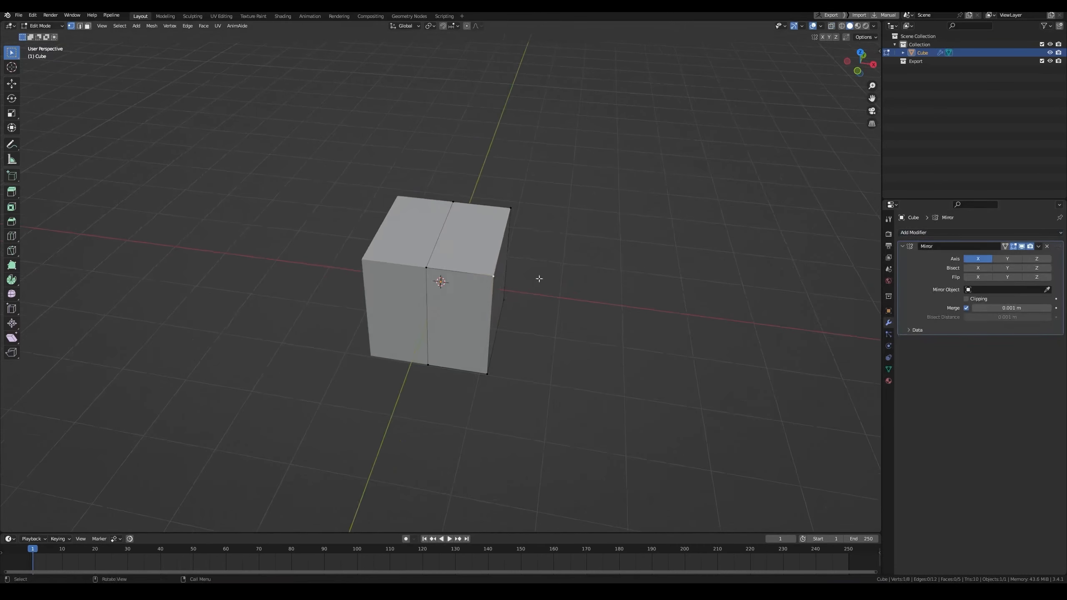
Step: Try moving the half cube's outer corner vertices to check that the mirrored side follows
key(g)
right_click(512, 269)
click(511, 208)
key(g)
right_click(465, 234)
middle_drag(465, 233, 517, 305)
Step: Test moving the front seam vertex along X across the mirror plane with Clipping off
click(467, 258)
key(g)
key(x)
click(475, 259)
key(g)
key(x)
click(439, 227)
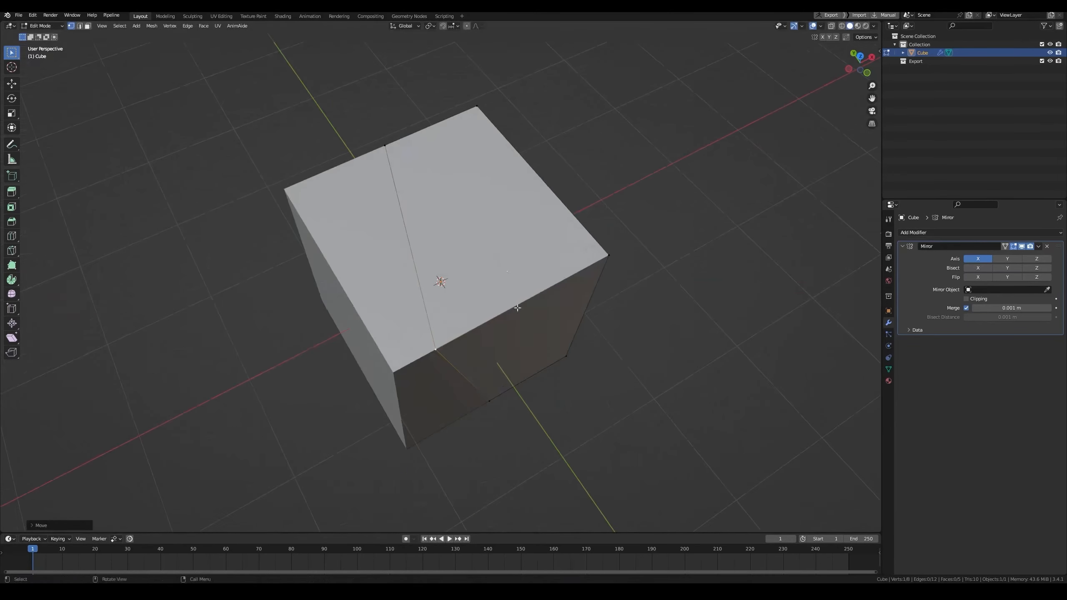
Step: Enable Clipping on the Mirror modifier and test moving the seam vertex
key(g)
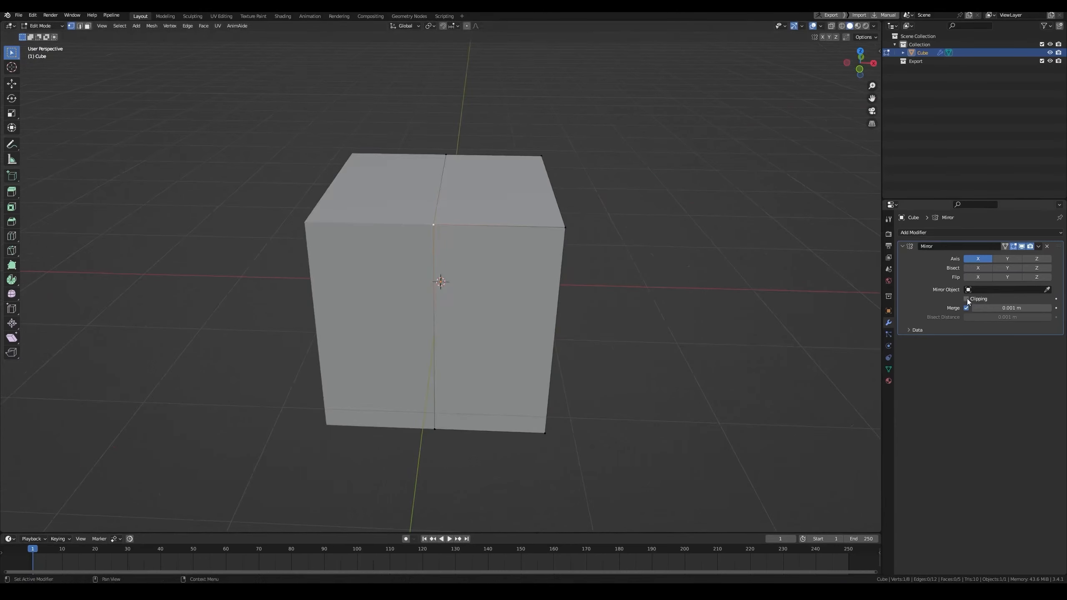
key(g)
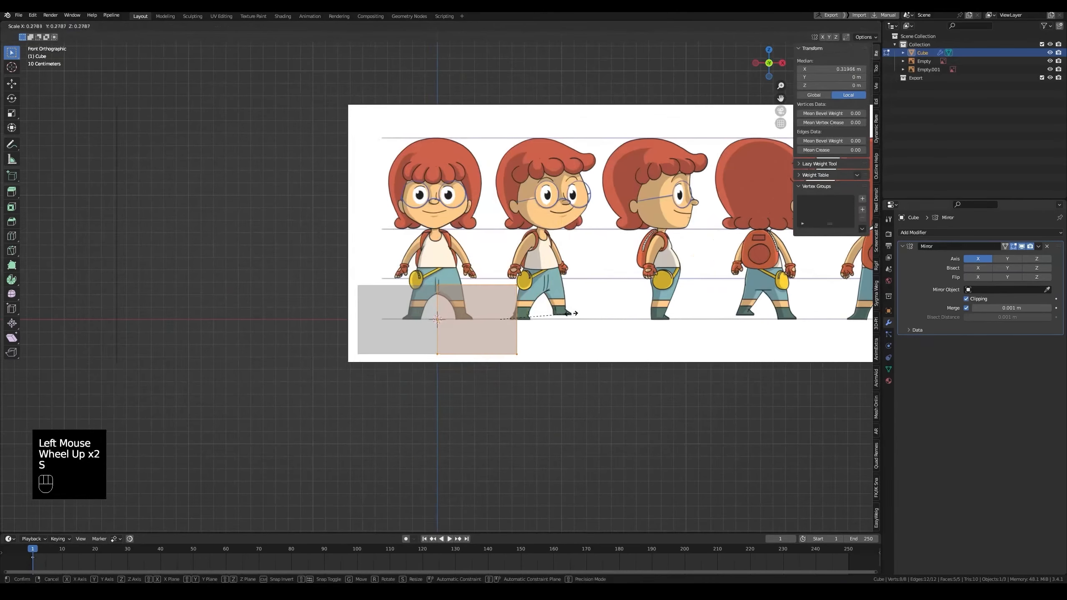
Step: Scale the half cube down uniformly in front view and move its outer side vertices inward to X about 0.22 m
key(s)
click(537, 390)
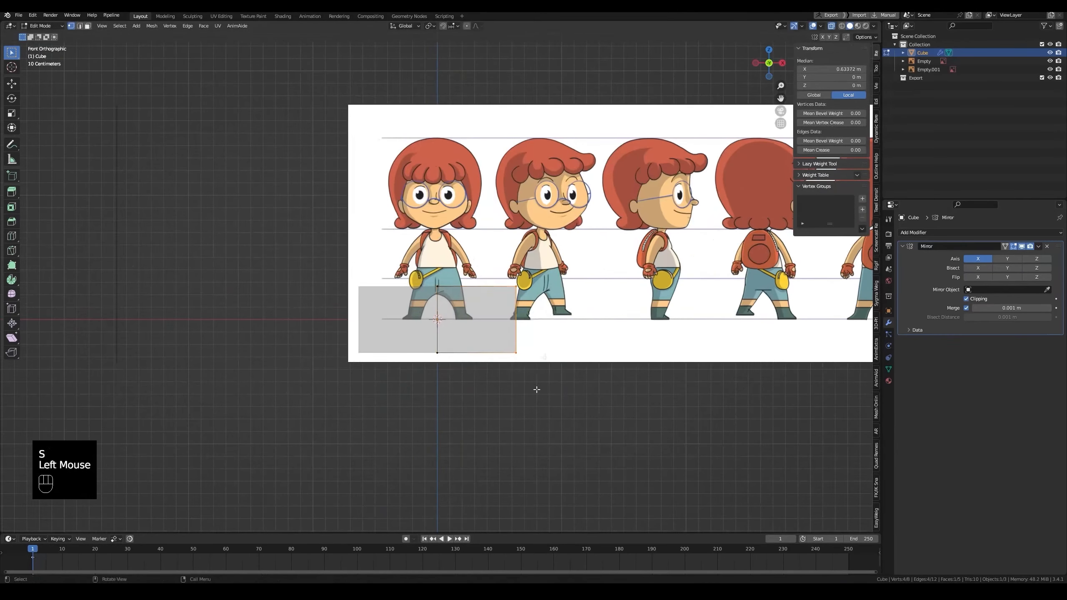
key(g)
scroll(494, 324, up, 4)
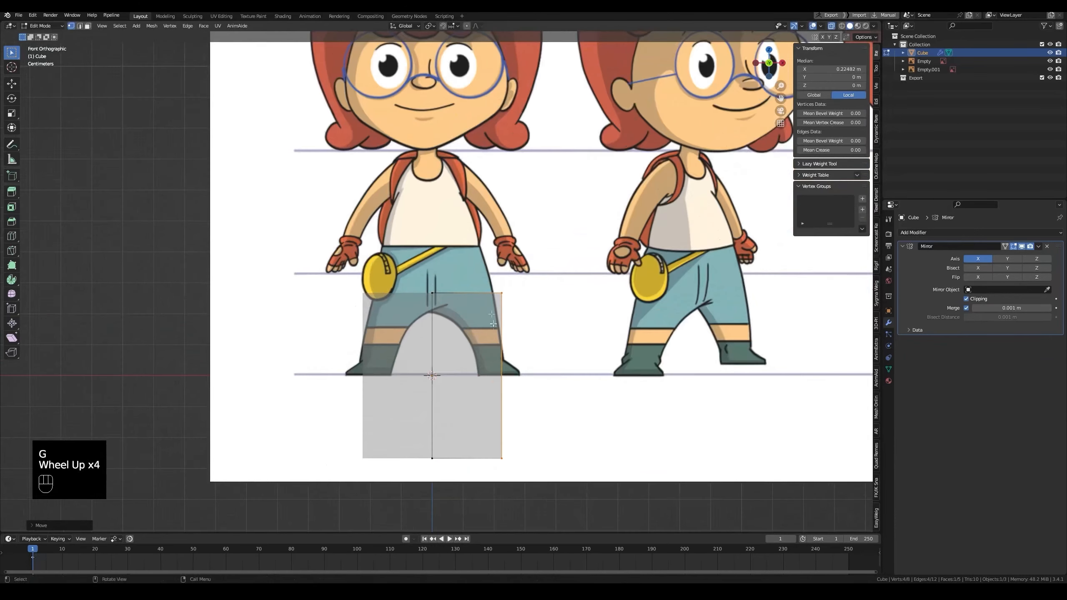
Step: Raise the whole mesh about 0.45 m along Z onto the torso and move its outer side in to X about 0.195 m
drag(332, 242, 533, 504)
key(g)
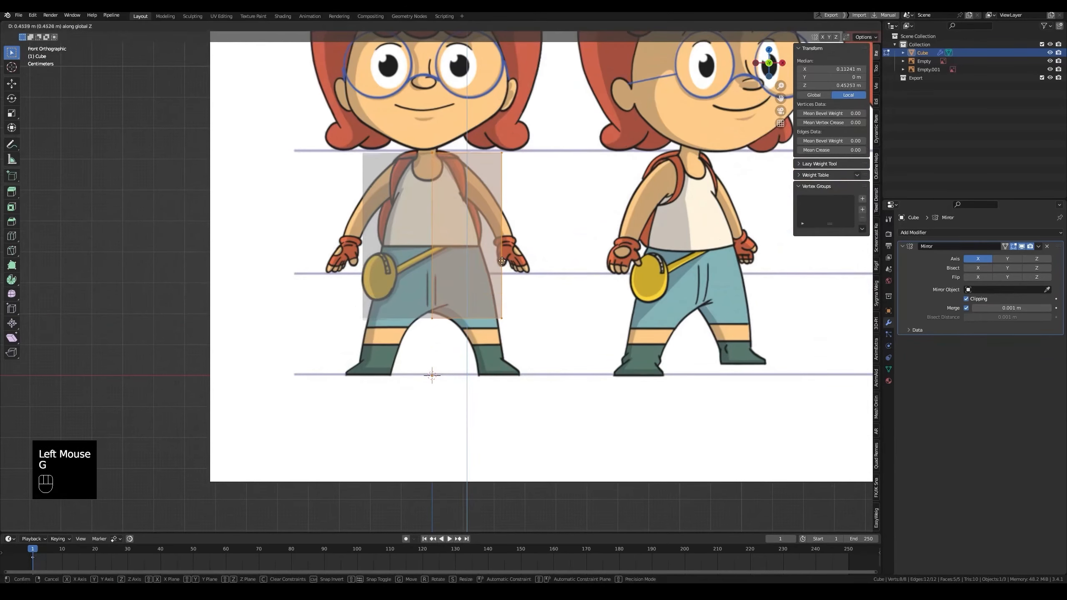
click(502, 249)
drag(461, 130, 529, 380)
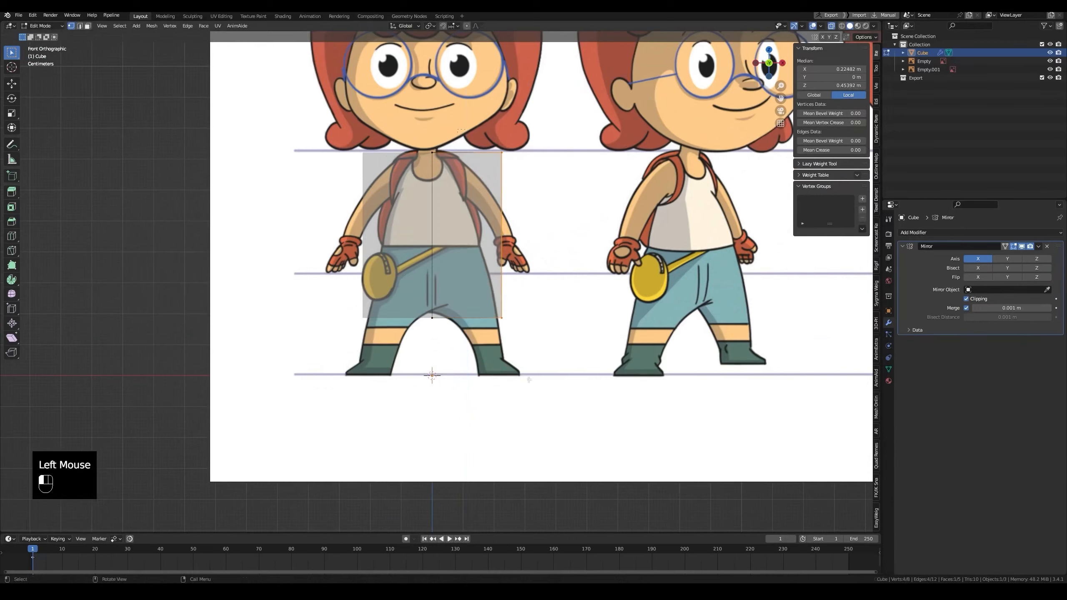
key(g)
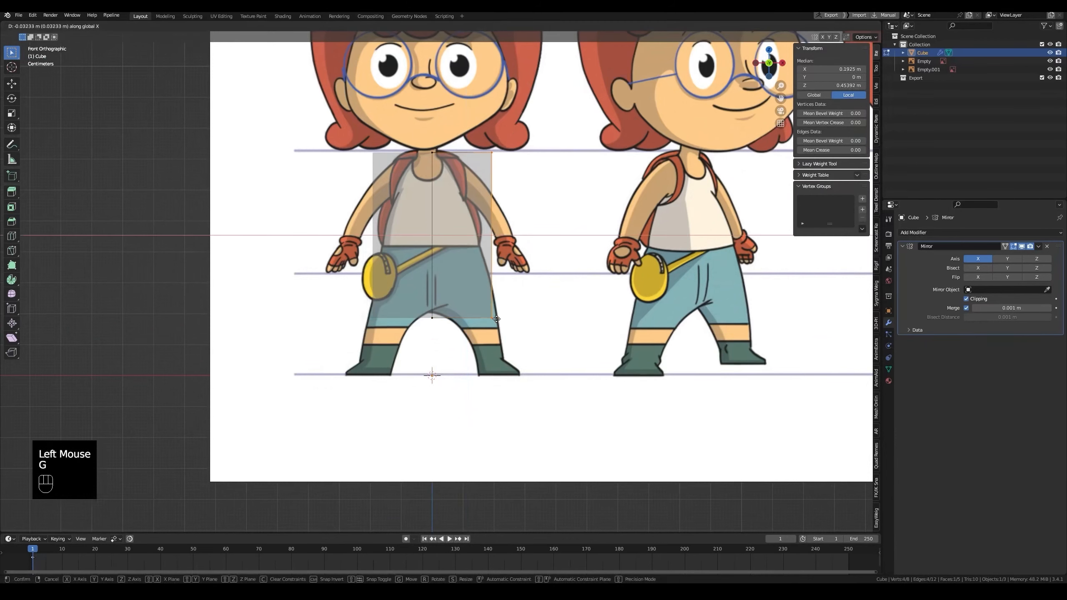
click(498, 318)
Step: Add a centred horizontal loop cut around the torso block
drag(467, 124, 526, 205)
key(ctrl+r)
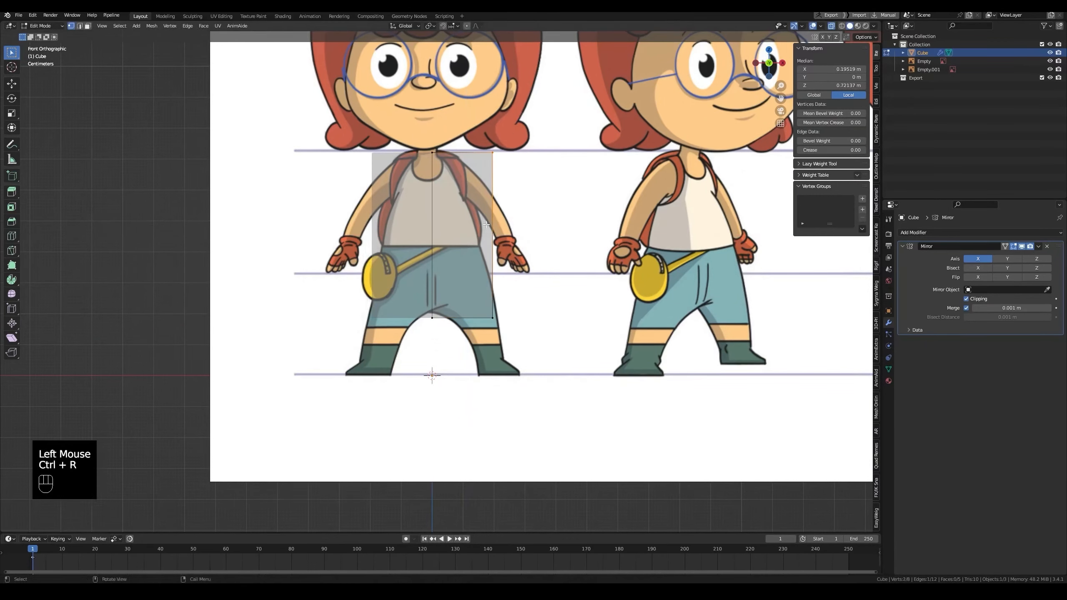
scroll(542, 239, down, 1)
middle_drag(542, 240, 463, 283)
key(ctrl+r)
click(445, 272)
right_click(444, 273)
Step: Move the block's top outer vertices in to the shoulder and its middle outer vertices to X about 0.155 m
key(grave)
click(502, 258)
key(alt+z)
key(alt+z)
drag(424, 191, 548, 248)
scroll(482, 224, up, 2)
key(g)
click(535, 240)
key(g)
key(x)
click(541, 291)
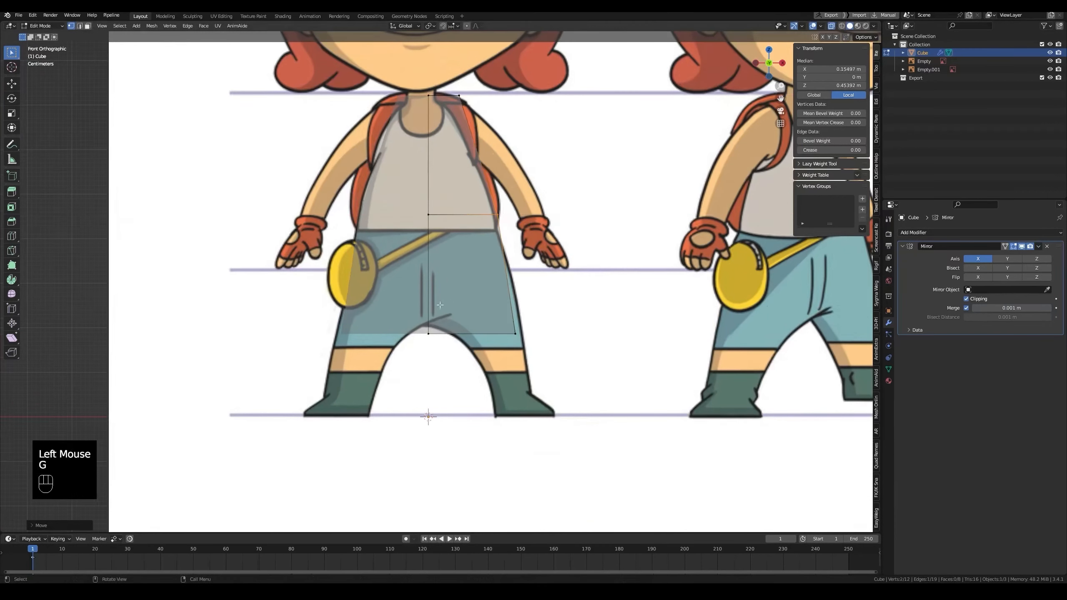
Step: Raise the torso block's bottom vertices along Z to the crotch of the front reference
drag(406, 310, 555, 351)
key(g)
key(z)
click(549, 333)
Step: Move the torso's bottom outer vertices along X to match the hip outline
drag(461, 291, 541, 324)
key(g)
key(z)
key(z)
key(z)
key(x)
click(544, 326)
Step: Select the whole mesh in right side view and scale it down along Y to fit the side reference's torso depth
middle_drag(544, 326, 479, 350)
scroll(479, 351, down, 2)
key(grave)
key(alt+z)
key(alt+z)
drag(351, 160, 495, 317)
scroll(495, 317, up, 3)
key(s)
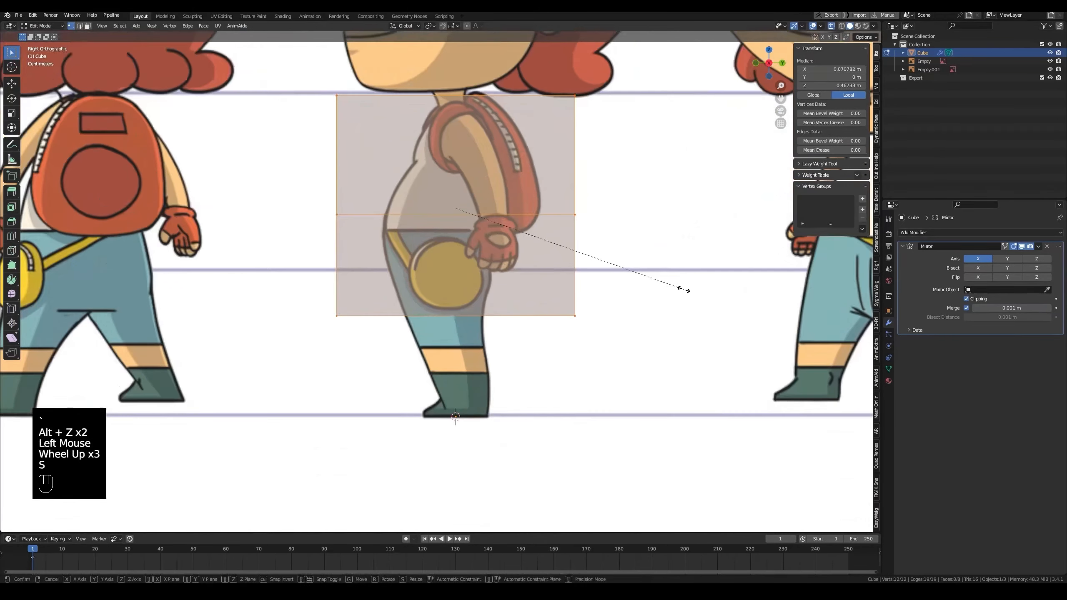
key(y)
click(598, 257)
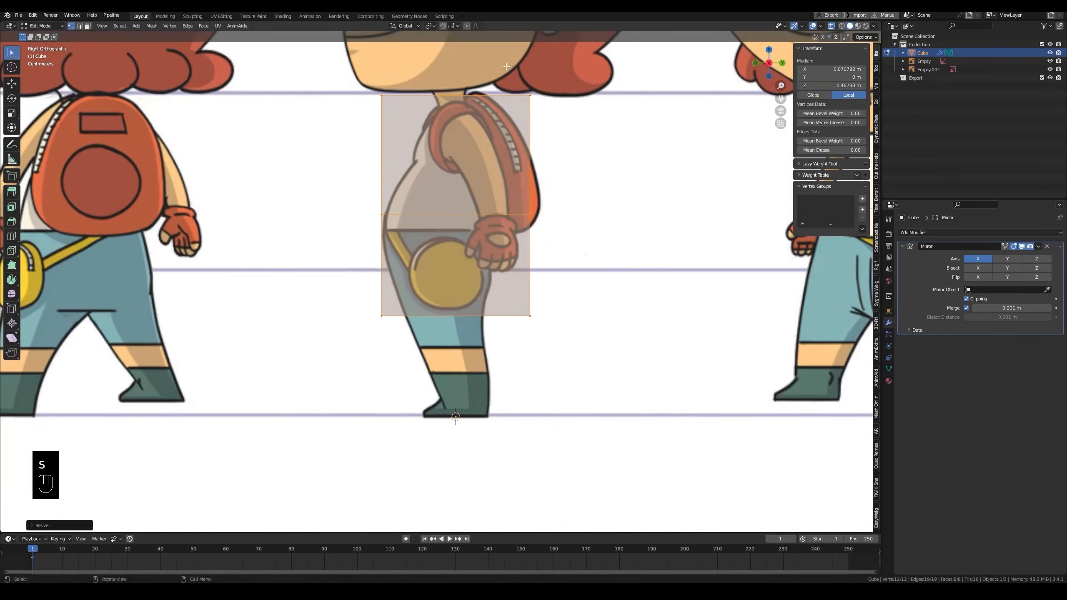
Step: Move the torso's top back vertices to follow the side reference and add a horizontal loop cut across the chest
mouse_move(506, 76)
mouse_down()
mouse_move(584, 312)
mouse_move(531, 200)
mouse_move(559, 176)
mouse_up()
key(g)
click(531, 200)
key(ctrl+r)
middle_drag(531, 200, 463, 235)
key(alt+z)
Step: Try an annotation stroke beside the torso and set the annotation colour to red
click(12, 144)
drag(521, 161, 530, 163)
click(68, 38)
click(84, 100)
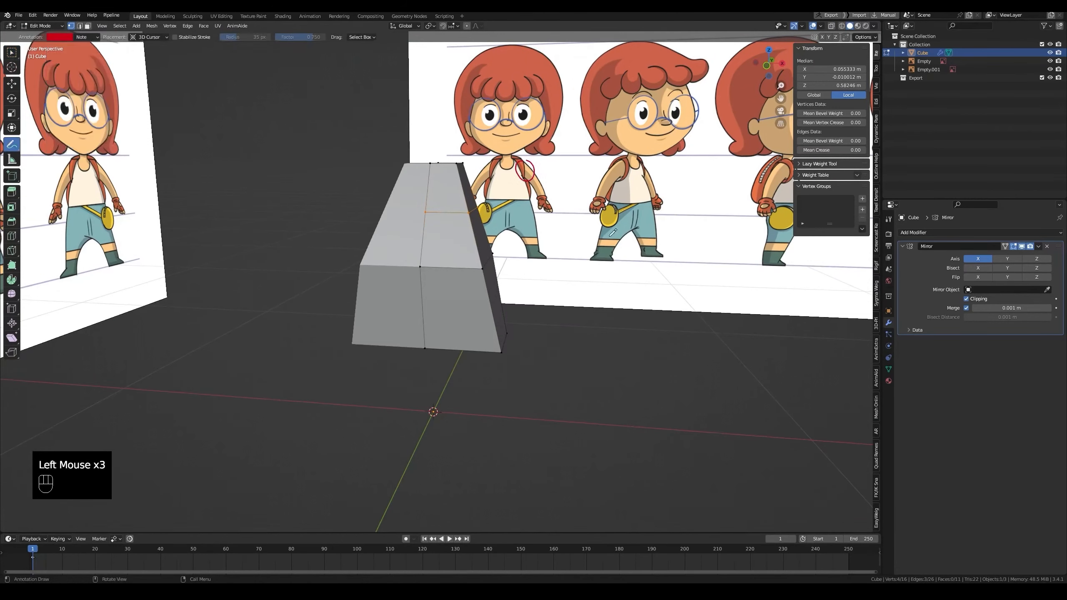
Step: Draw test annotation strokes beside the torso and erase them
middle_drag(572, 168, 546, 162)
key(d)
right_drag(542, 163, 551, 161)
key(d)
middle_drag(517, 163, 540, 168)
key(d)
key(d)
key(d)
key(d)
drag(533, 169, 529, 171)
key(d)
right_drag(528, 173, 540, 181)
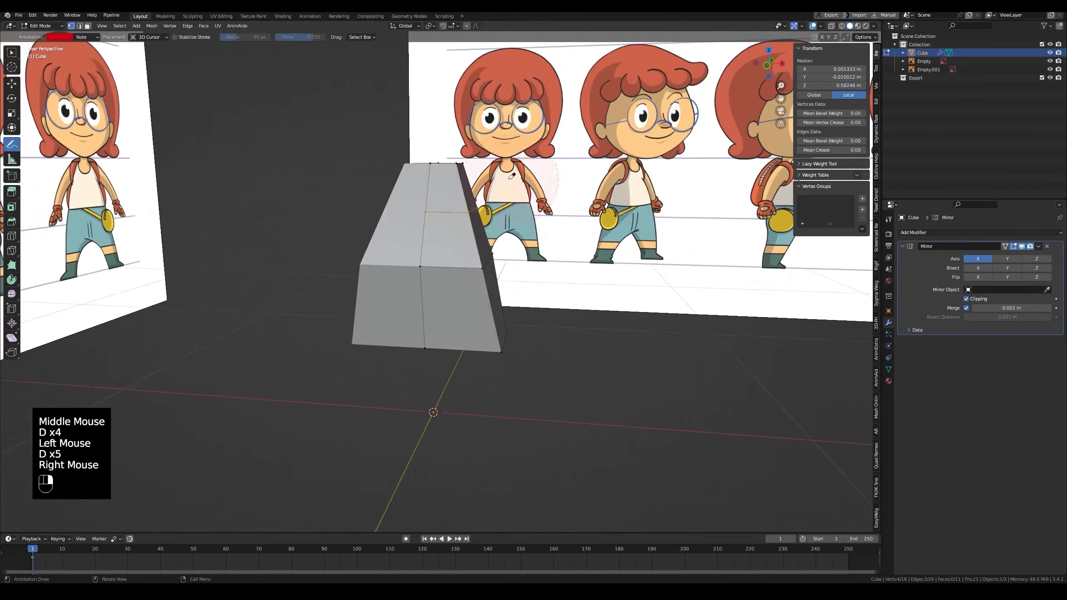
Step: Try annotating the torso's upper side face in face select mode and erase the strokes
middle_drag(540, 181, 481, 210)
key(3)
click(481, 210)
key(d)
right_drag(476, 236, 482, 211)
key(d)
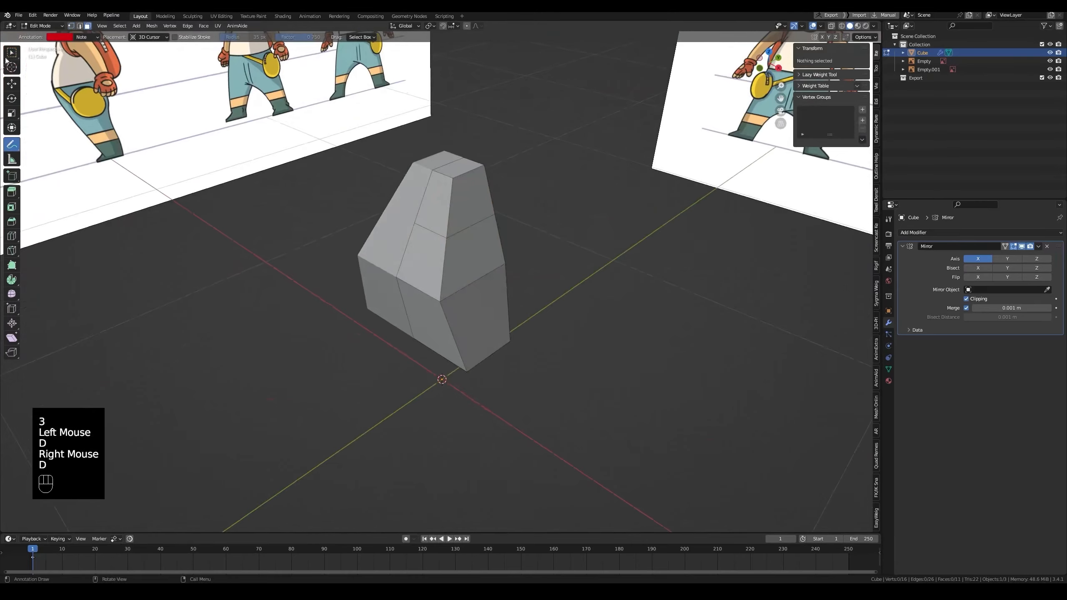
Step: Extrude the torso's upper side face into an arm in front view and place its end at about X 0.25 m, Z 0.56 m
click(11, 54)
key(grave)
middle_drag(504, 253, 456, 261)
key(3)
click(471, 204)
key(grave)
key(alt+z)
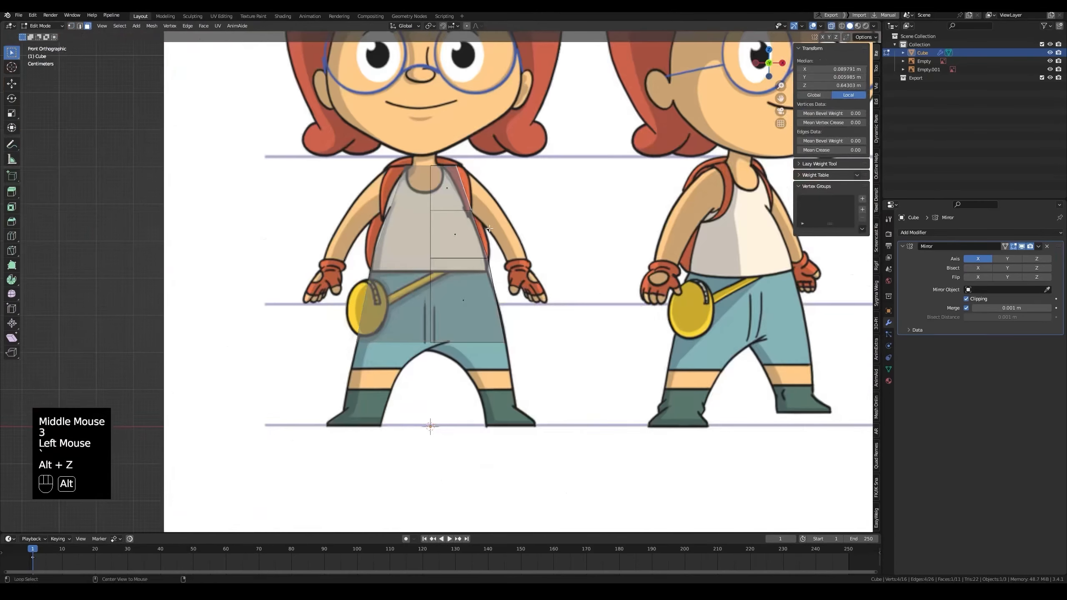
key(alt+z)
key(e)
click(544, 238)
key(g)
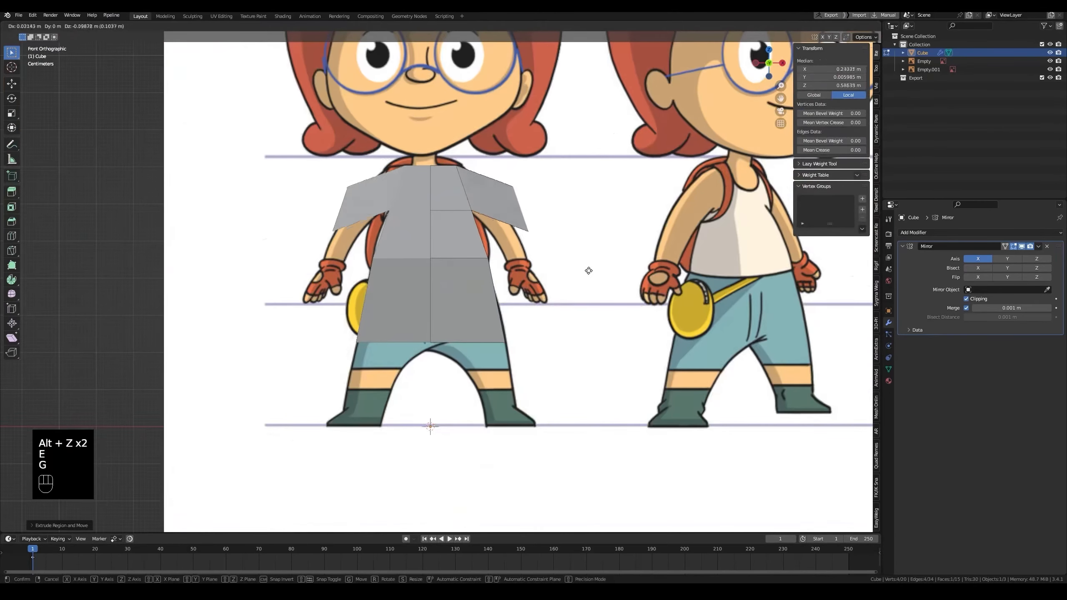
click(554, 292)
Step: Move the arm's end face down along Z toward the wrist and rotate it to match the forearm
click(12, 83)
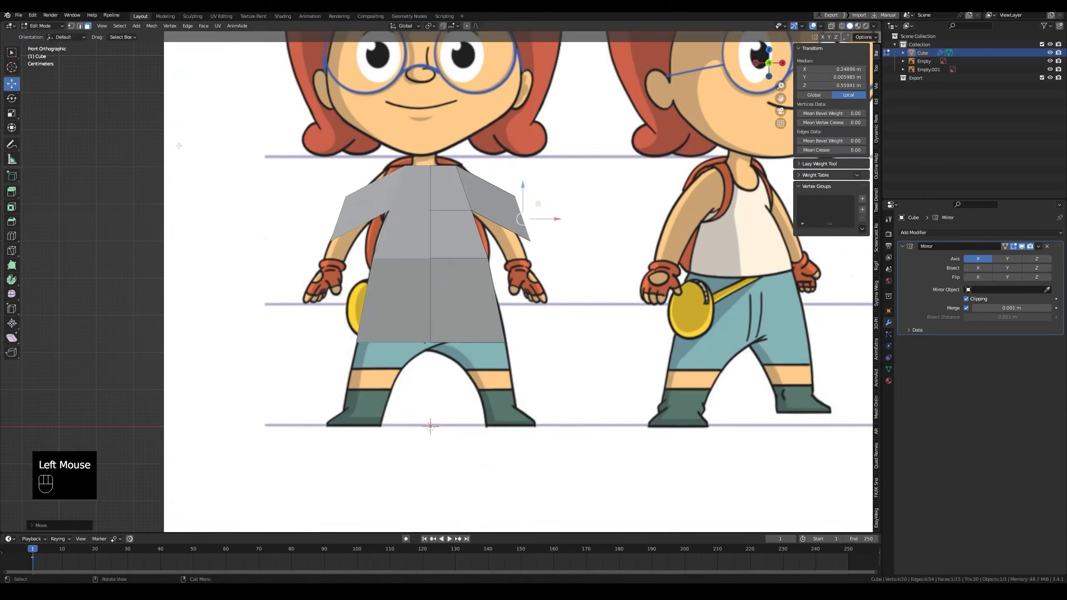
drag(524, 193, 545, 272)
middle_drag(545, 272, 458, 255)
Step: Slide the outer edge of the arm's end face to X about 0.28 m
key(g)
key(g)
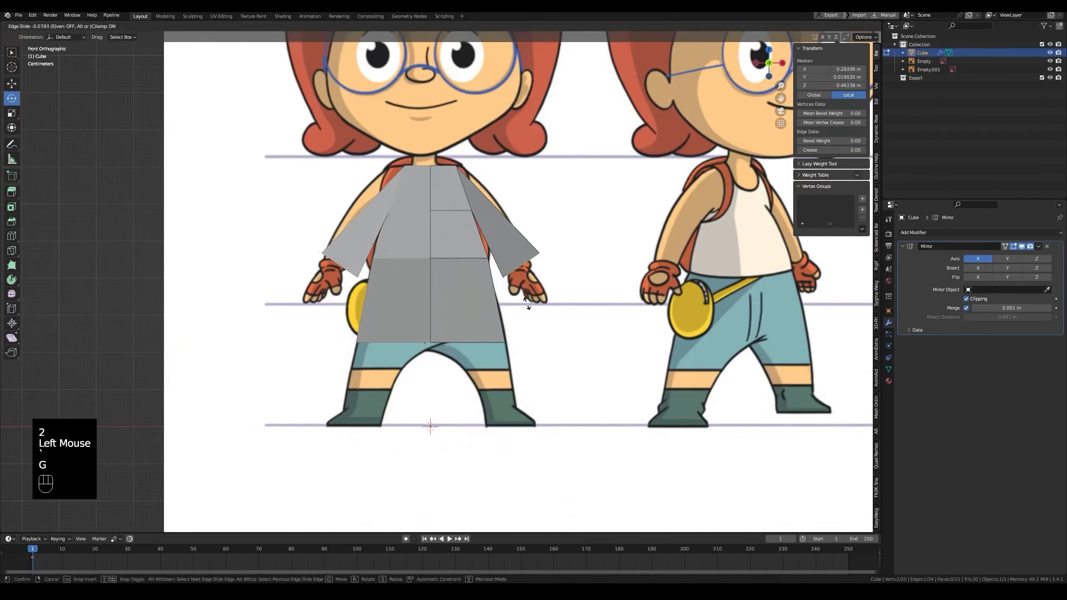
click(501, 324)
Step: Add a loop cut around the middle of the arm
key(1)
key(alt+z)
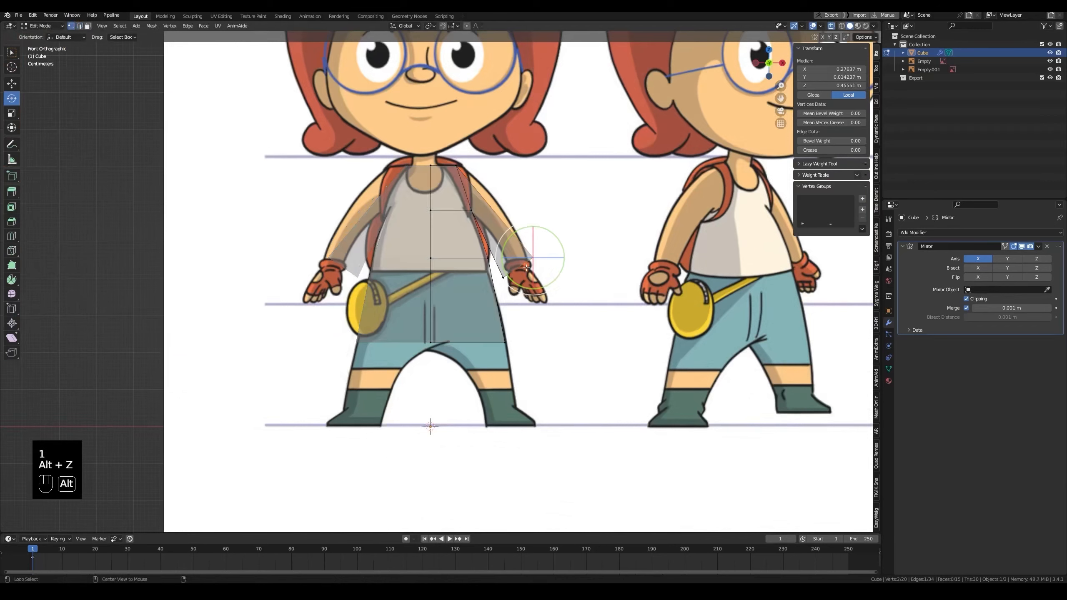
key(alt+z)
key(ctrl+r)
click(482, 214)
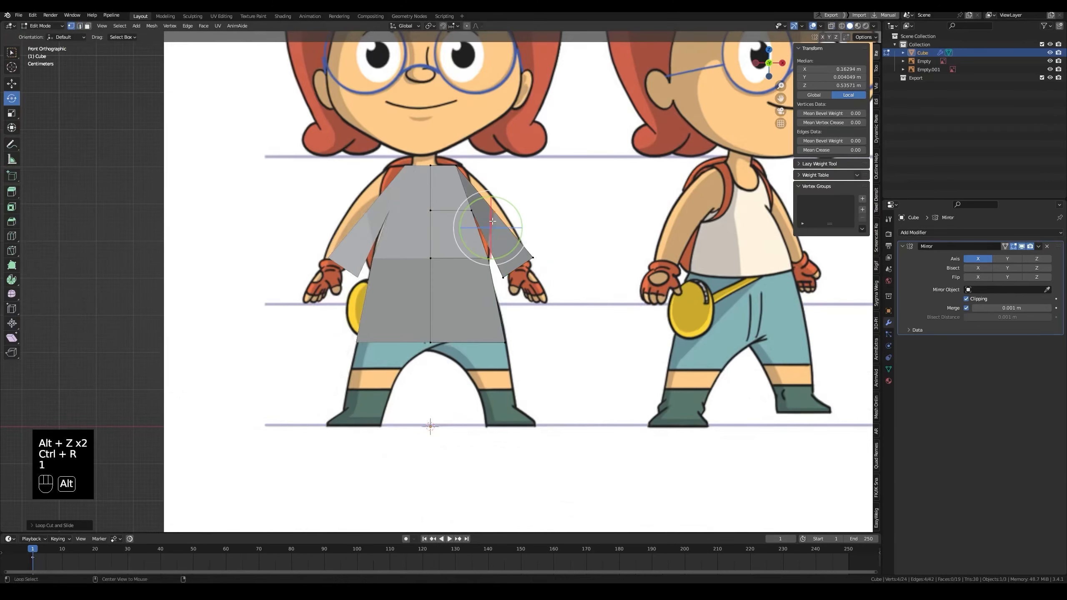
Step: Select the arm's middle loop in see-through front view and move it up toward the shoulder to follow the upper arm
key(alt+z)
scroll(482, 214, up, 2)
shift+middle_drag(483, 219, 458, 278)
scroll(458, 278, up, 1)
drag(466, 147, 515, 273)
key(g)
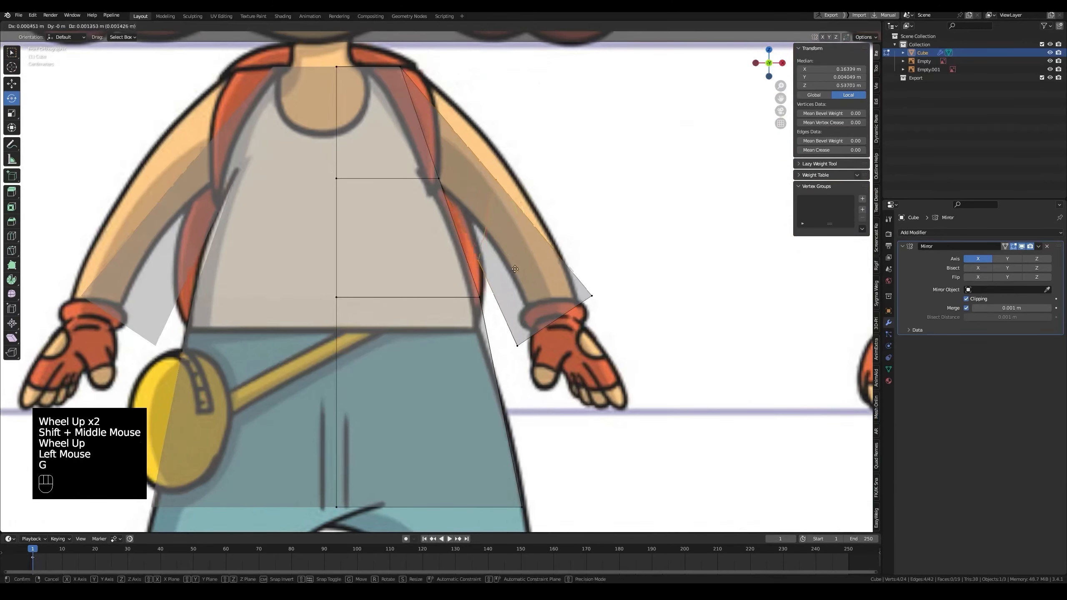
click(526, 248)
key(g)
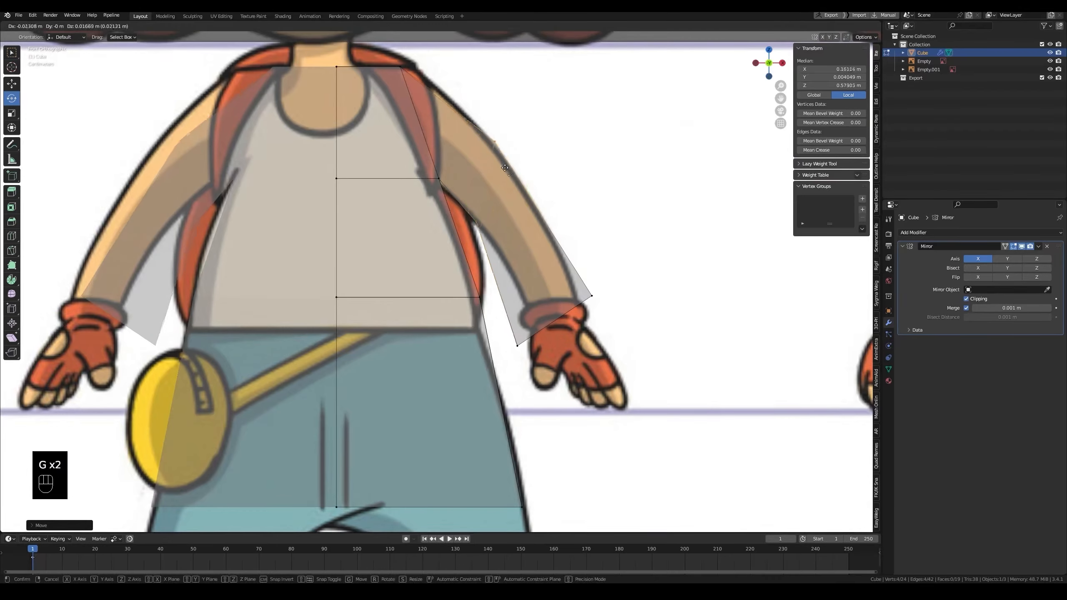
click(496, 152)
Step: Select the inner vertices of the arm's wrist end in see-through front view and move them up to the glove's edge
middle_drag(476, 243, 441, 248)
key(alt+z)
middle_drag(414, 254, 452, 203)
key(grave)
key(alt+z)
key(alt+z)
mouse_move(492, 302)
middle_down()
mouse_move(427, 312)
mouse_move(472, 282)
mouse_move(510, 297)
middle_up()
key(grave)
key(alt+z)
drag(505, 313, 540, 366)
key(g)
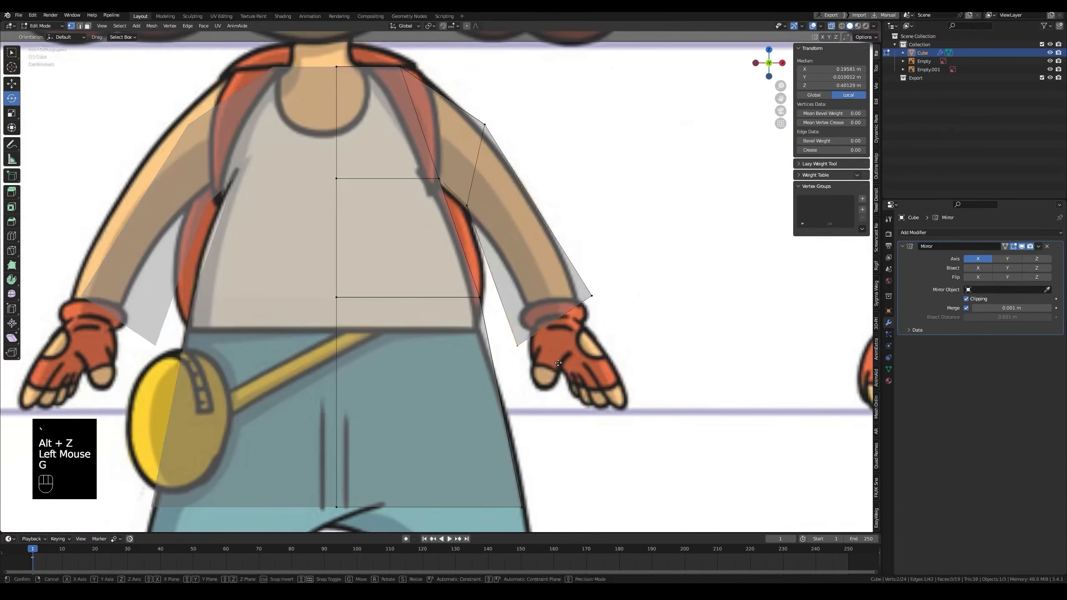
click(555, 335)
Step: Move the outer vertices of the arm's wrist end to X about 0.265 m and Z about 0.452 m
drag(574, 273, 624, 318)
key(g)
click(613, 320)
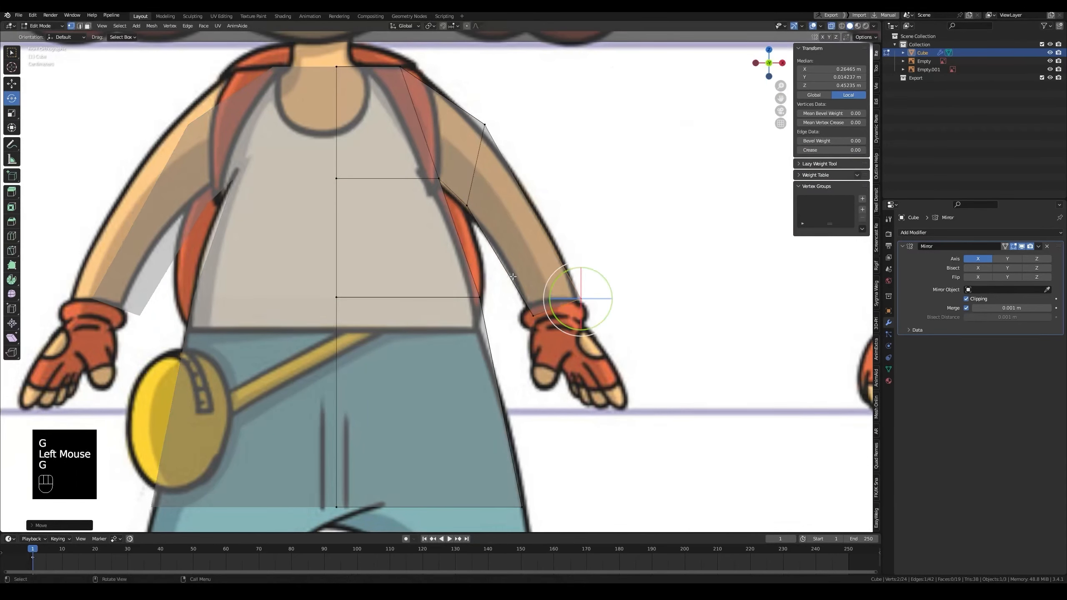
Step: Move the outer vertices of the arm's middle loop to X about 0.161 m and Z about 0.635 m, and save the file
drag(465, 99, 510, 147)
key(g)
click(512, 153)
scroll(477, 311, up, 1)
scroll(475, 324, down, 2)
key(alt+z)
key(ctrl+s)
Step: Compare the torso and arm mesh with the front reference in see-through and solid display
shift+middle_drag(469, 356, 432, 235)
key(alt+z)
key(alt+z)
scroll(437, 272, down, 2)
key(grave)
key(alt+z)
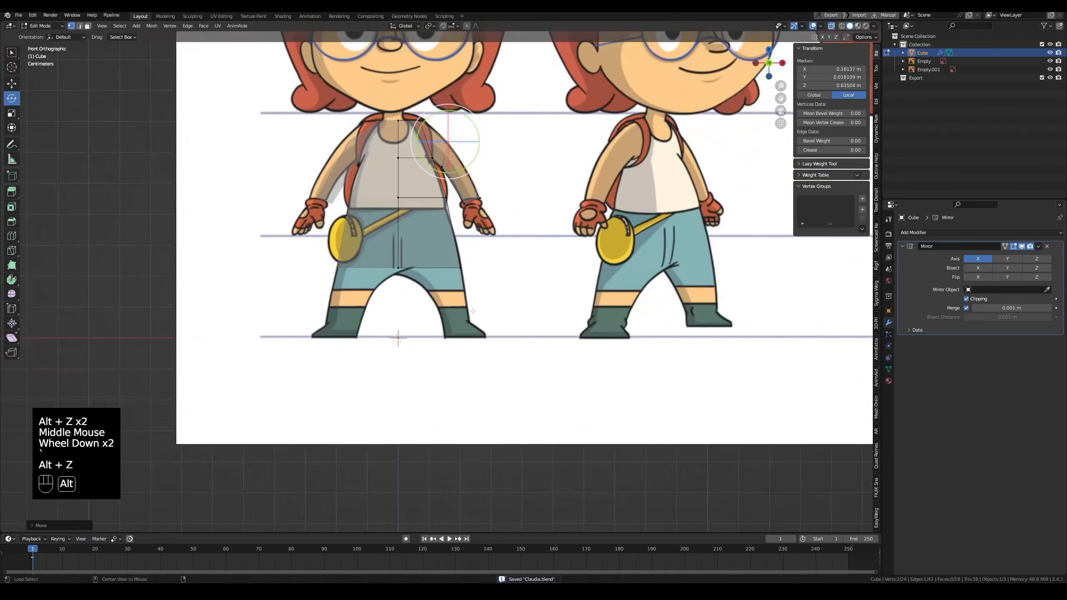
key(alt+z)
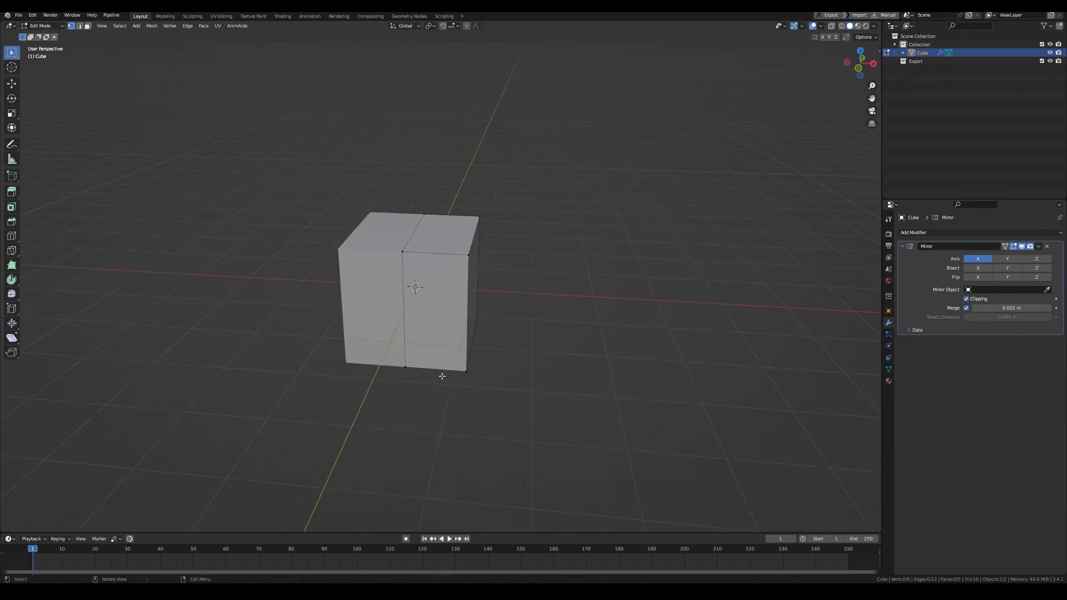
Step: Add a vertical loop cut close to the center line of the mirrored demonstration cube
middle_drag(431, 357, 426, 283)
click(422, 245)
click(396, 248)
scroll(431, 362, up, 3)
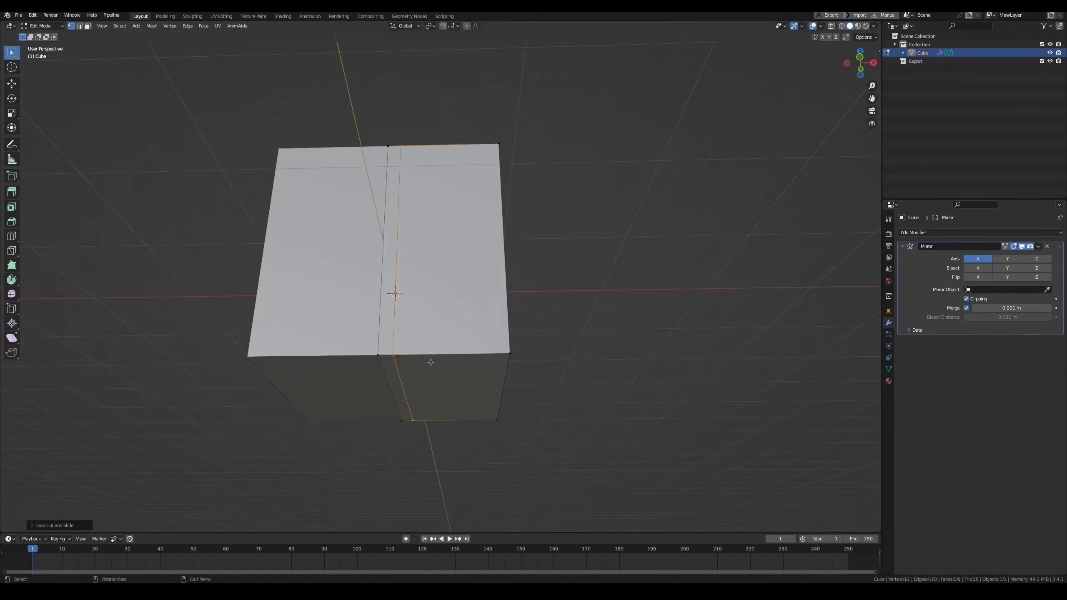
Step: Extrude the outer bottom face of the demonstration cube downward to form a mirrored pair of legs
key(3)
click(433, 371)
scroll(434, 370, down, 2)
middle_drag(435, 369, 437, 368)
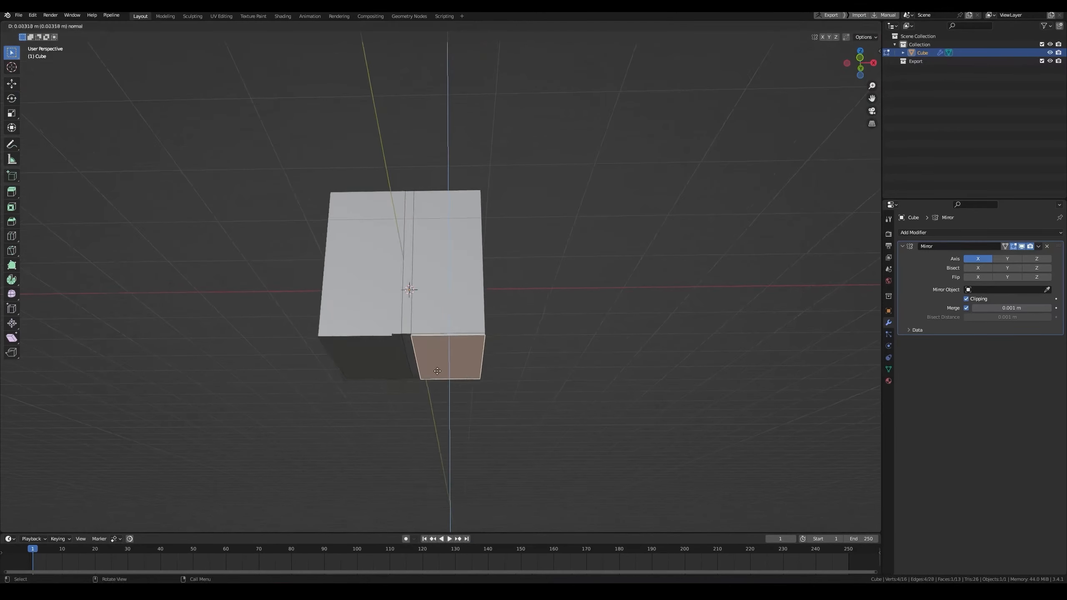
click(433, 437)
scroll(422, 424, up, 3)
middle_drag(400, 401, 420, 295)
alt+click(412, 323)
scroll(412, 323, down, 4)
scroll(450, 323, down, 3)
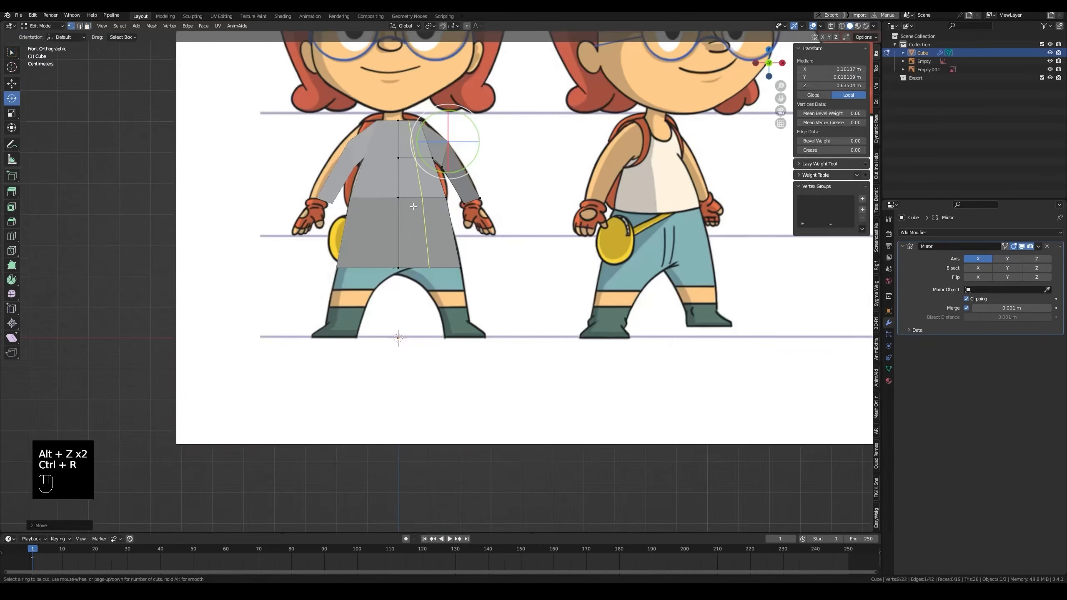
Step: Add a vertical loop cut through the character's torso and slide it close to the center line
click(414, 206)
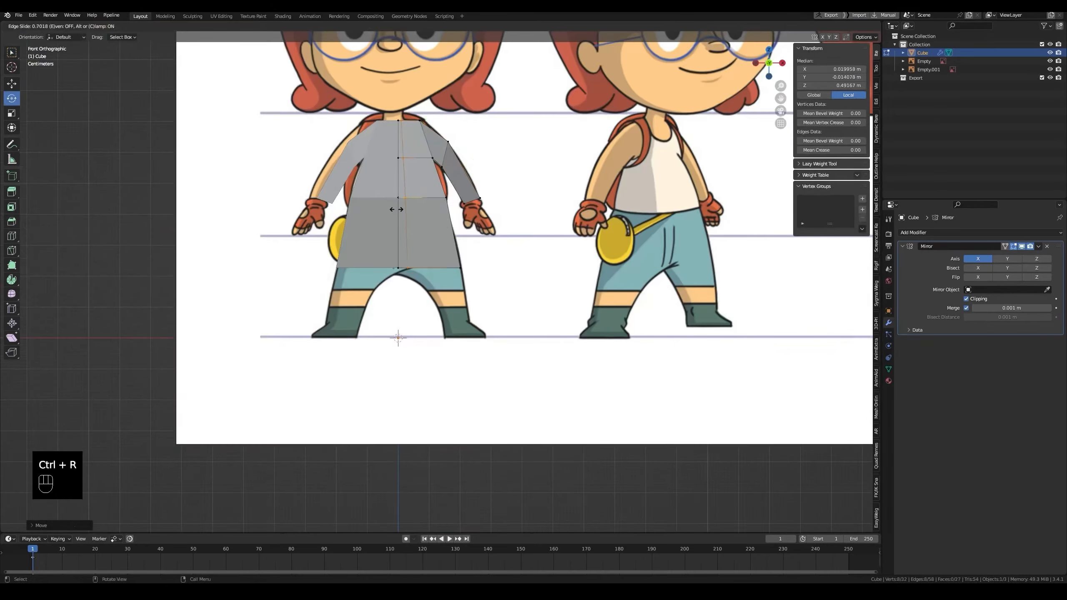
click(394, 209)
scroll(394, 209, up, 3)
shift+middle_drag(394, 209, 389, 313)
key(alt+z)
key(alt+z)
Step: Extrude the torso's outer bottom face down toward the boot in front view, to X about 0.18 m and Z about 0.058 m
key(grave)
shift+middle_drag(428, 404, 390, 234)
middle_drag(408, 328, 420, 274)
key(3)
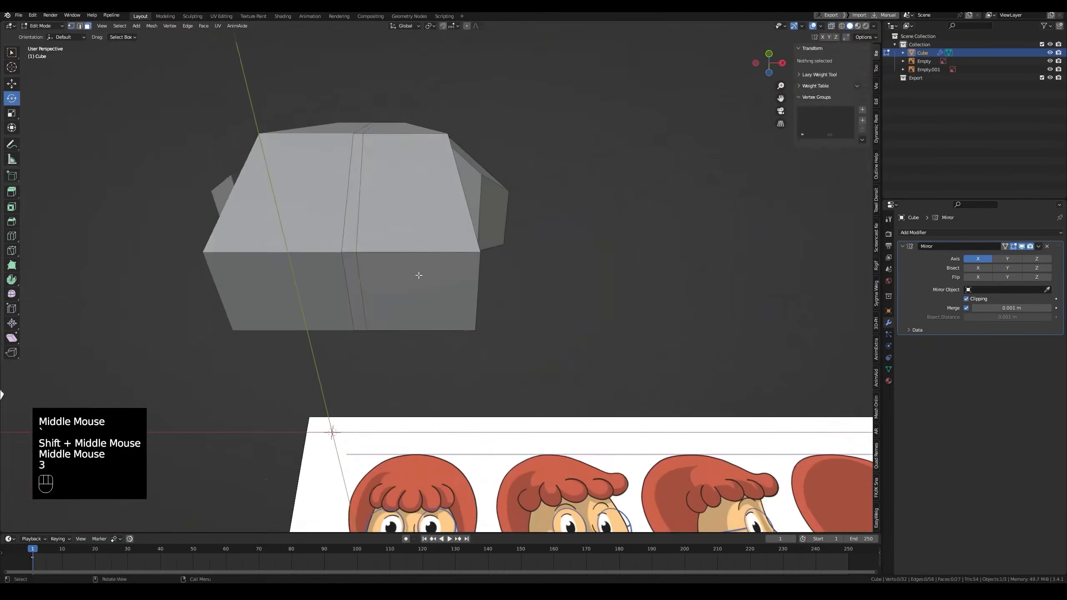
click(419, 274)
key(grave)
key(alt+z)
key(alt+z)
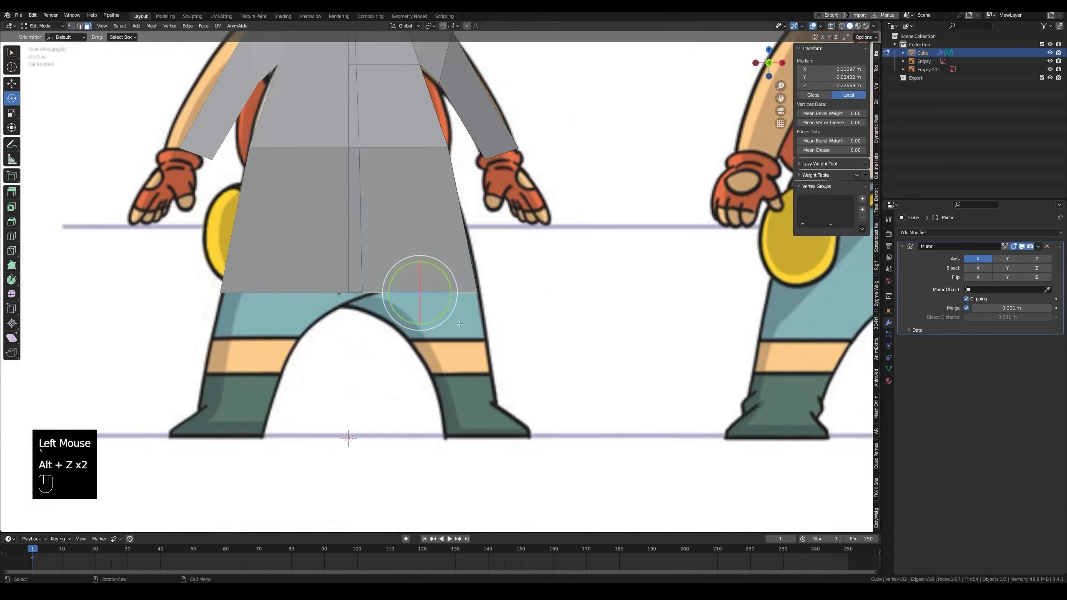
key(e)
key(g)
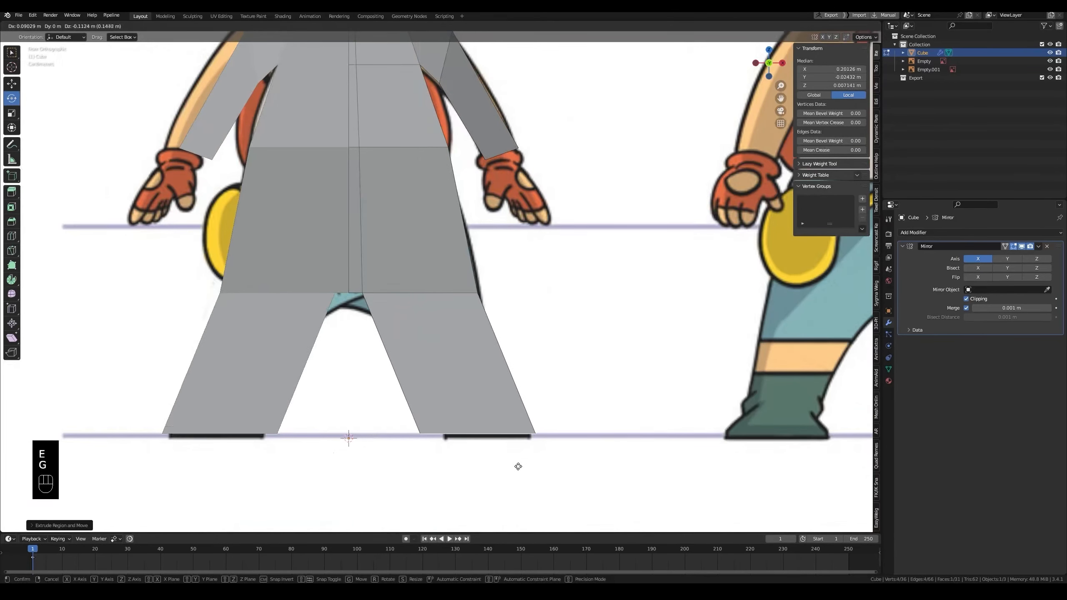
click(469, 409)
key(alt+z)
key(s)
key(x)
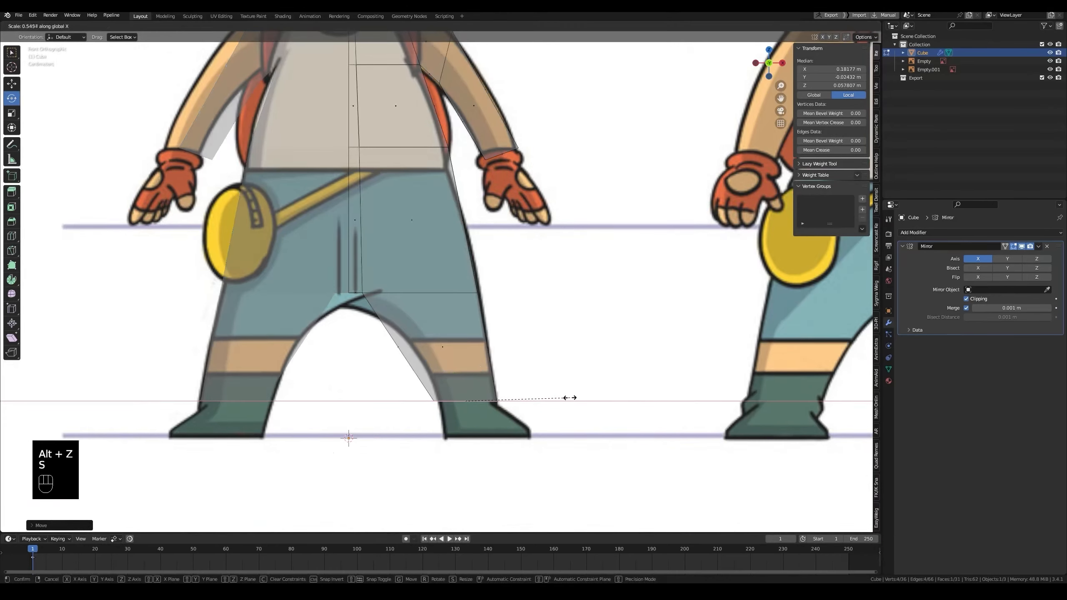
right_click(571, 398)
Step: Scale the leg's end face uniformly to about 0.544 in side view
middle_drag(563, 397, 633, 385)
key(grave)
click(706, 383)
key(s)
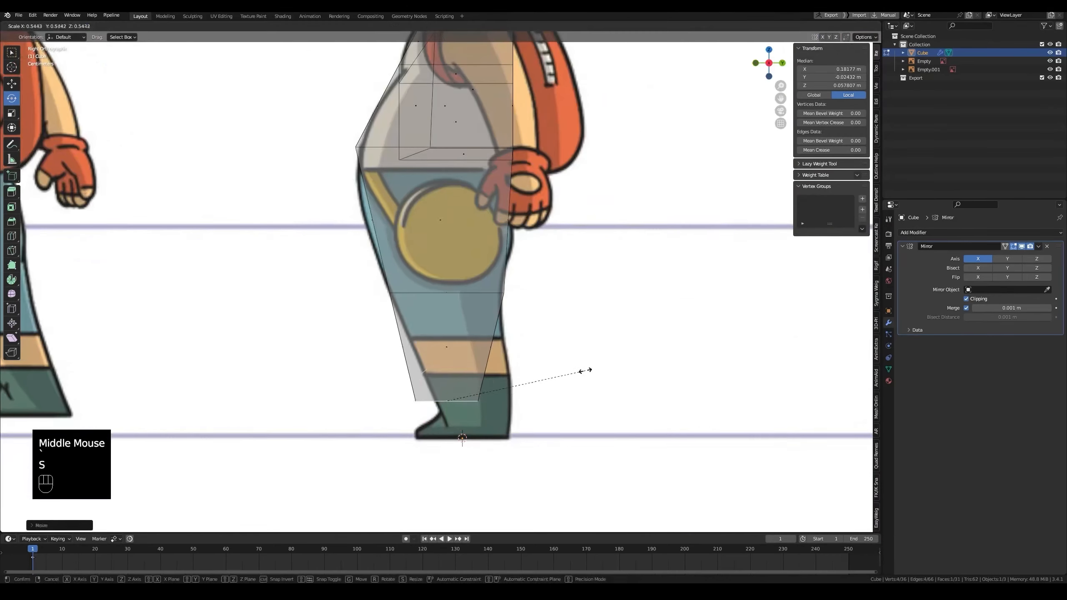
click(586, 369)
Step: Move the leg's end face along X to about 0.187 m in front view
key(grave)
click(501, 322)
key(g)
key(x)
click(505, 324)
Step: Move the leg's end face along Y to about 0.016 m in side view and widen it along Y to match the boot
key(grave)
click(649, 349)
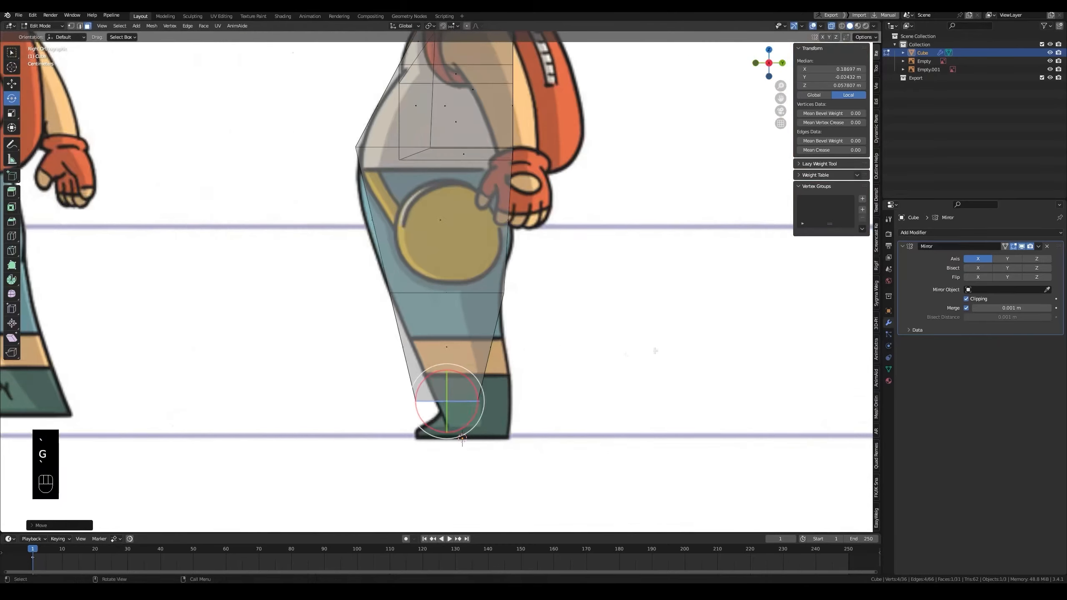
key(g)
key(y)
click(475, 396)
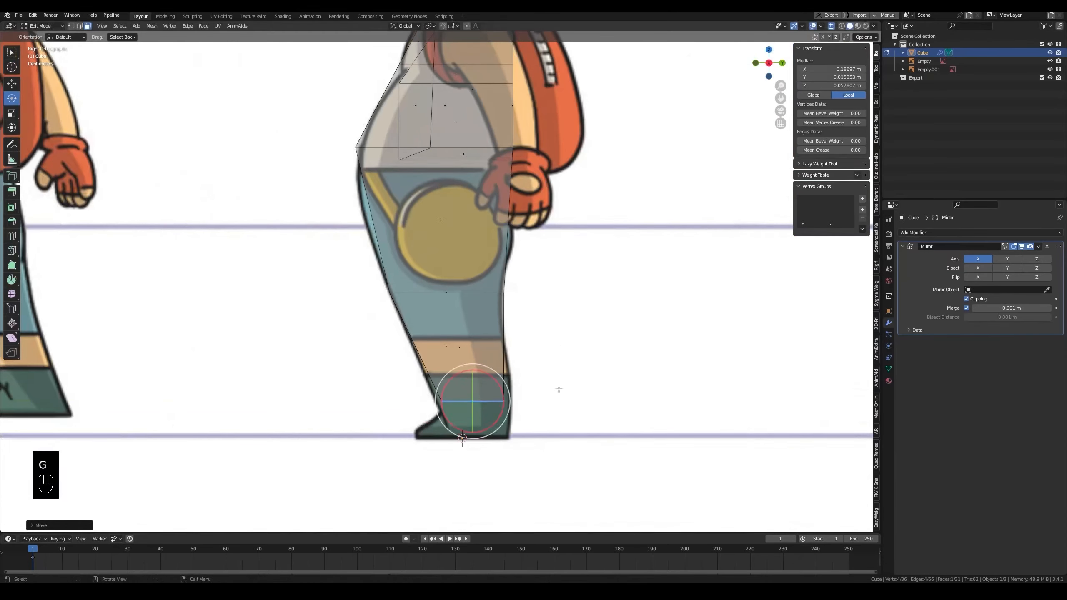
key(s)
key(y)
click(577, 387)
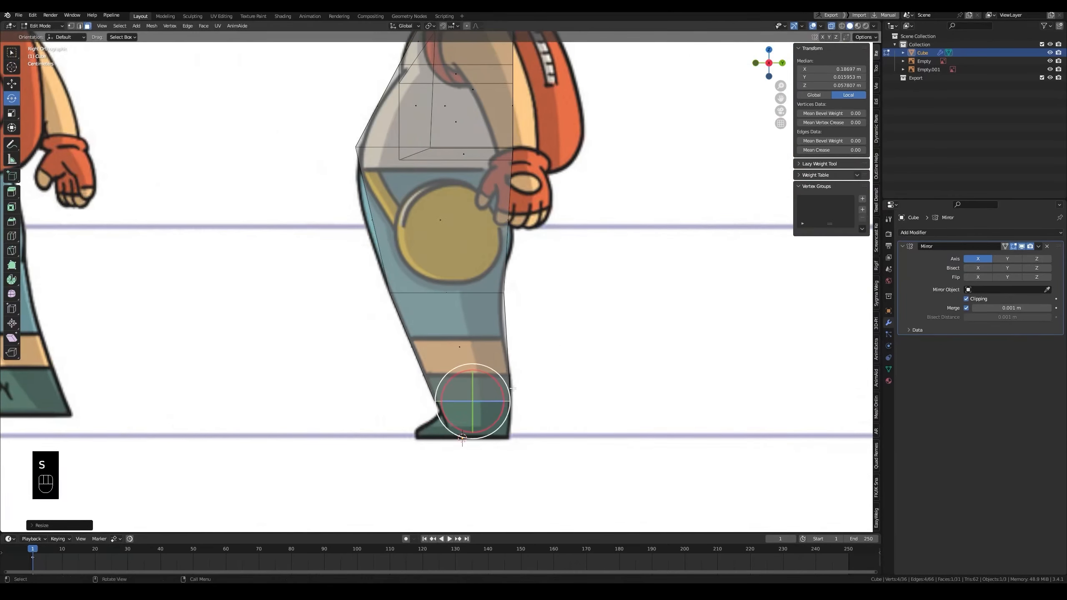
Step: Add a loop cut around the middle of the leg without sliding it
key(ctrl+r)
key(1)
click(515, 347)
key(ctrl+z)
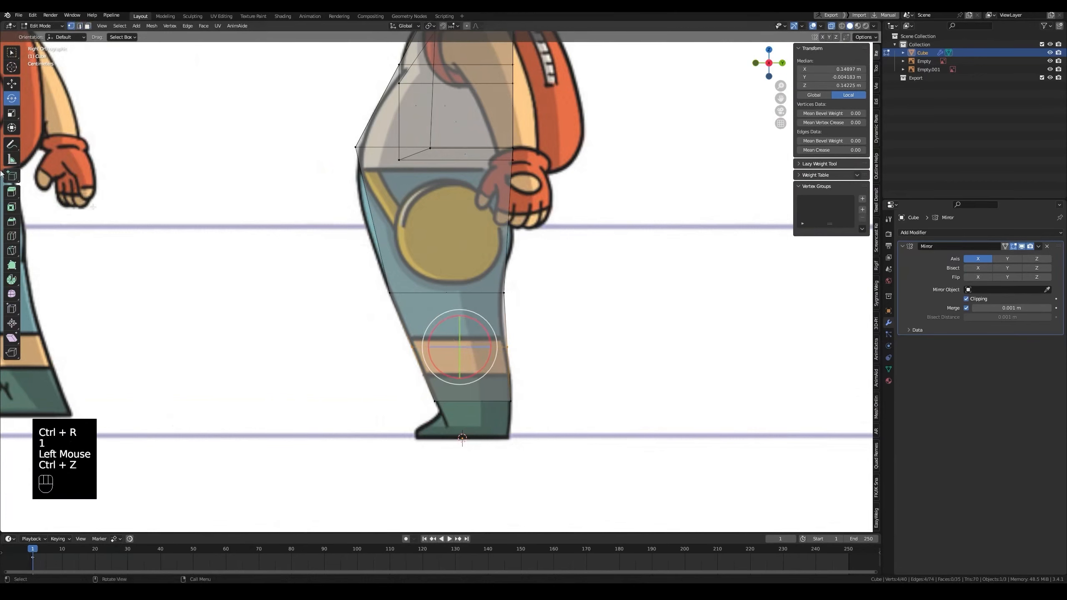
Step: Move the leg loop's back vertices to Z about 0.158 m and its front vertices to Z about 0.145 m, and save the file
click(507, 346)
click(507, 347)
key(g)
click(554, 373)
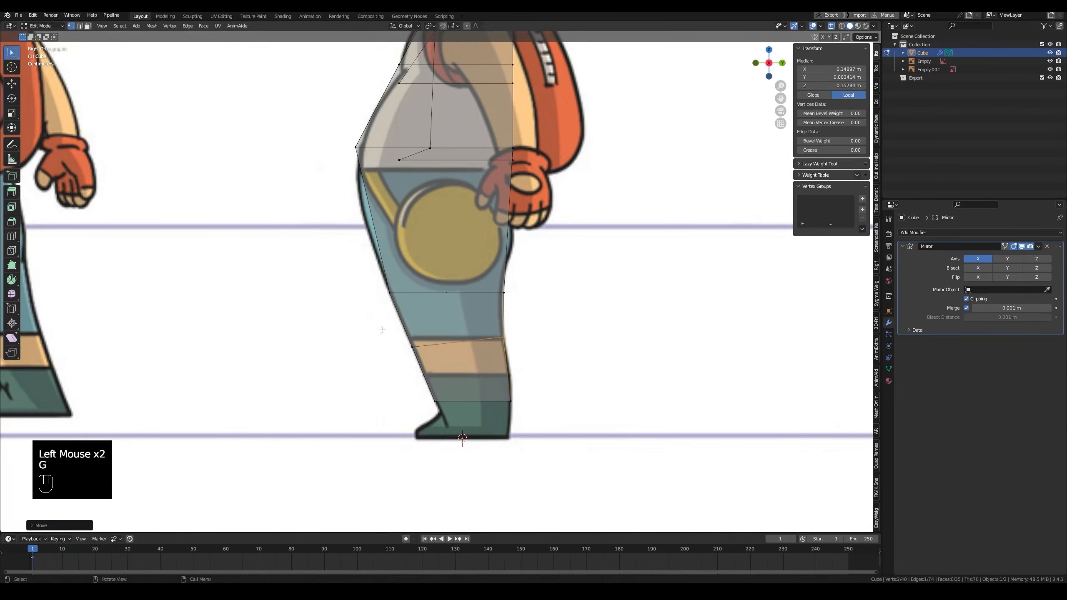
key(g)
key(grave)
key(ctrl+s)
Step: Move the inner vertices of the leg's middle loop to X about 0.093 m, following the inner leg outline in front view
scroll(343, 406, up, 2)
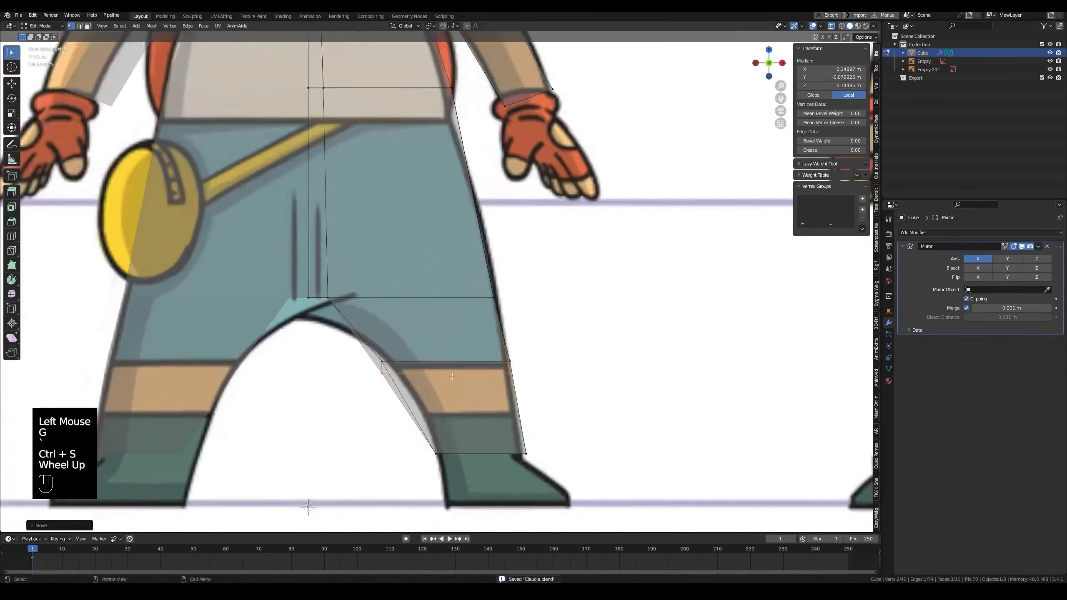
key(g)
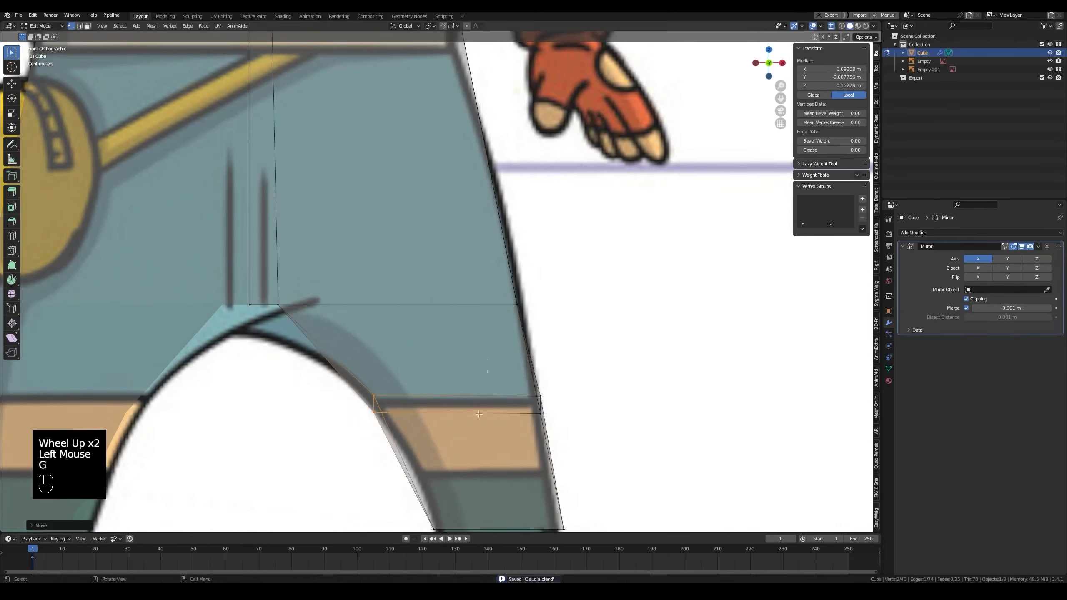
click(420, 429)
Step: Lower the crotch vertices along Z to about 0.209 m to match the reference
scroll(314, 269, down, 2)
click(381, 317)
key(g)
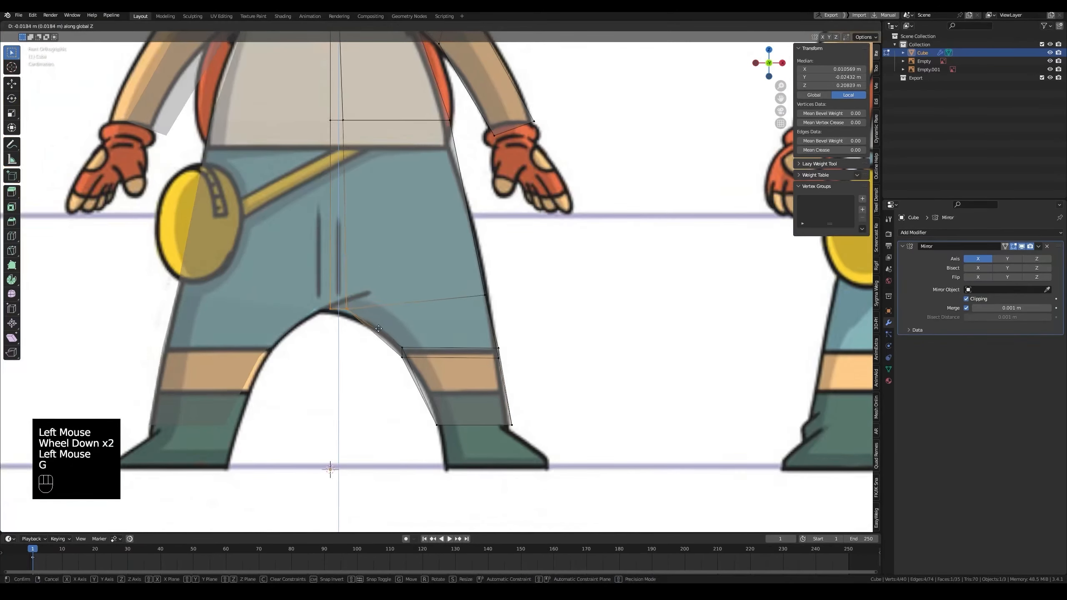
click(379, 329)
Step: Examine the body mesh in perspective and against the front reference
scroll(379, 329, down, 2)
middle_drag(378, 329, 462, 330)
scroll(445, 331, down, 1)
key(alt+z)
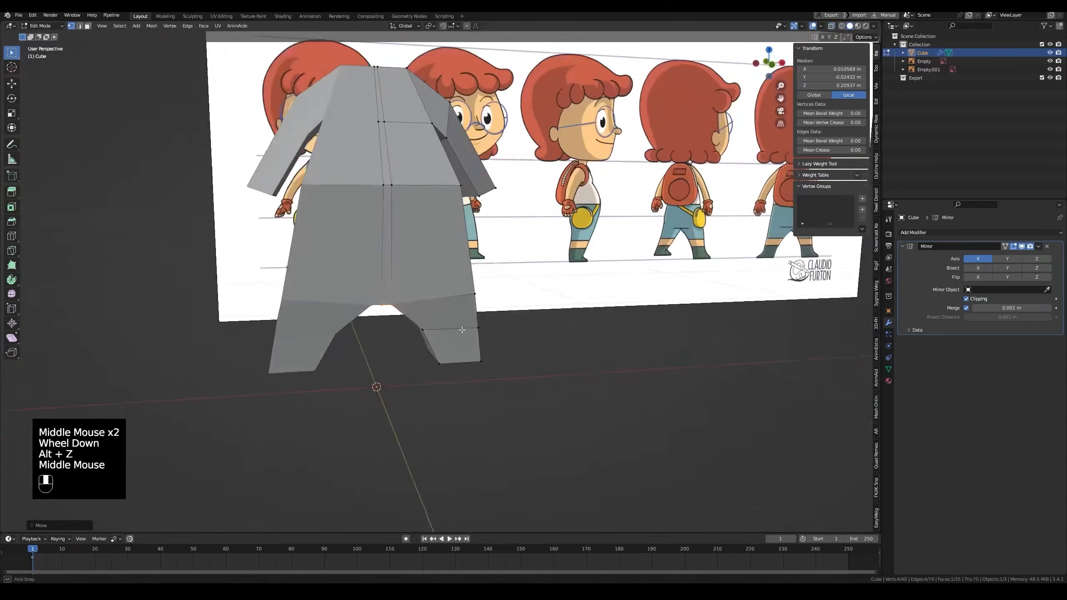
key(grave)
key(alt+z)
key(alt+z)
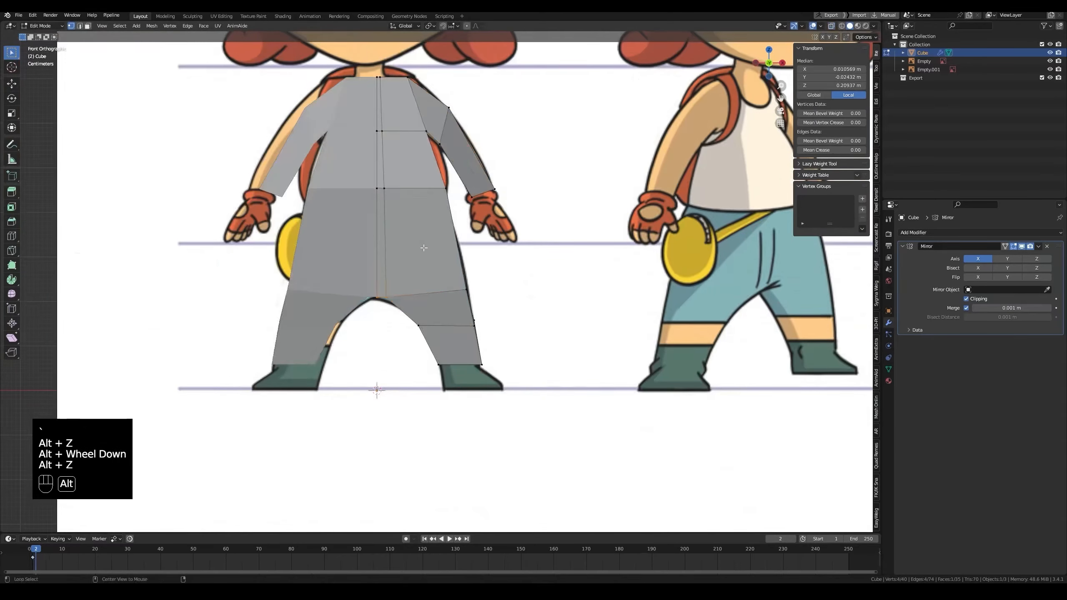
Step: Move the front vertices of the arm's wrist end back along Y in side view to narrow the wrist
scroll(422, 250, down, 2)
shift+middle_drag(423, 250, 440, 307)
scroll(418, 269, up, 3)
key(1)
click(441, 309)
key(grave)
key(alt+z)
key(alt+z)
key(alt+z)
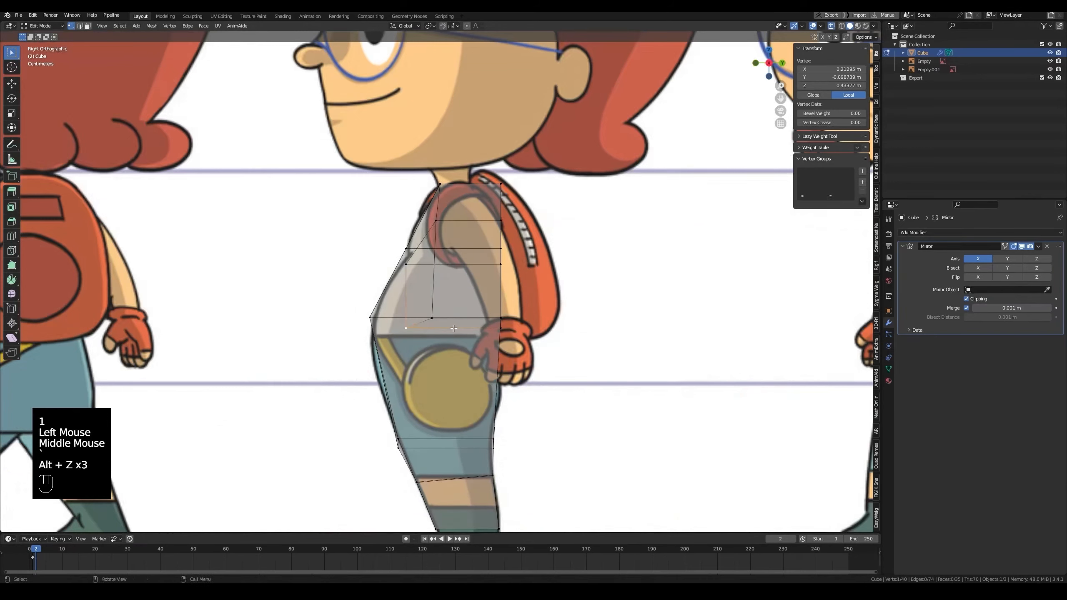
key(g)
click(478, 337)
key(g)
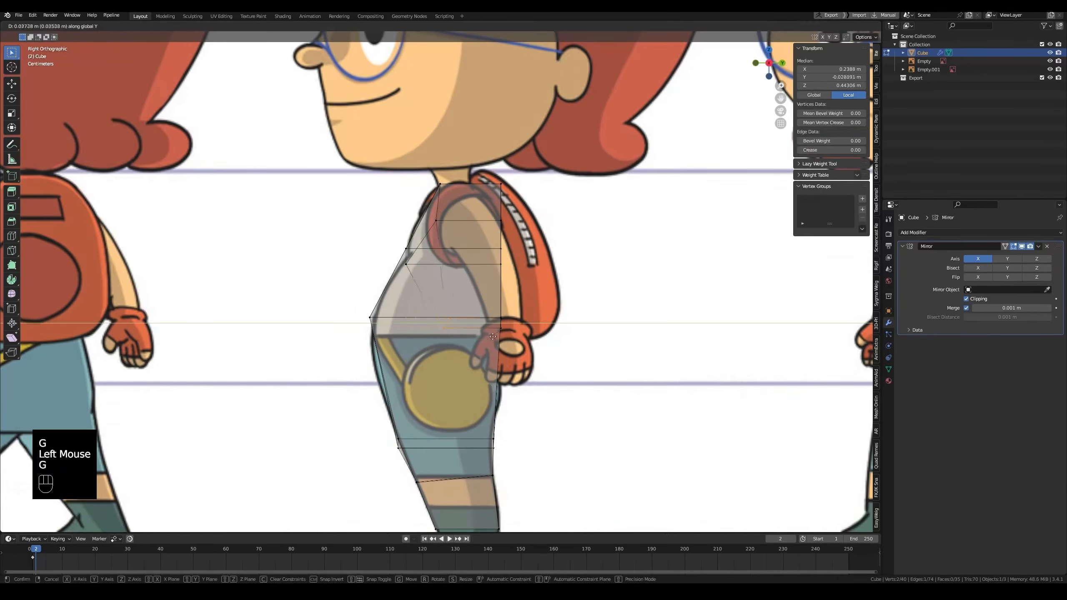
click(479, 336)
Step: Save the file and move the arm's wrist end face back along Y to about 0.095 m in side view
key(alt+z)
middle_drag(480, 336, 494, 310)
key(ctrl+s)
key(3)
click(493, 311)
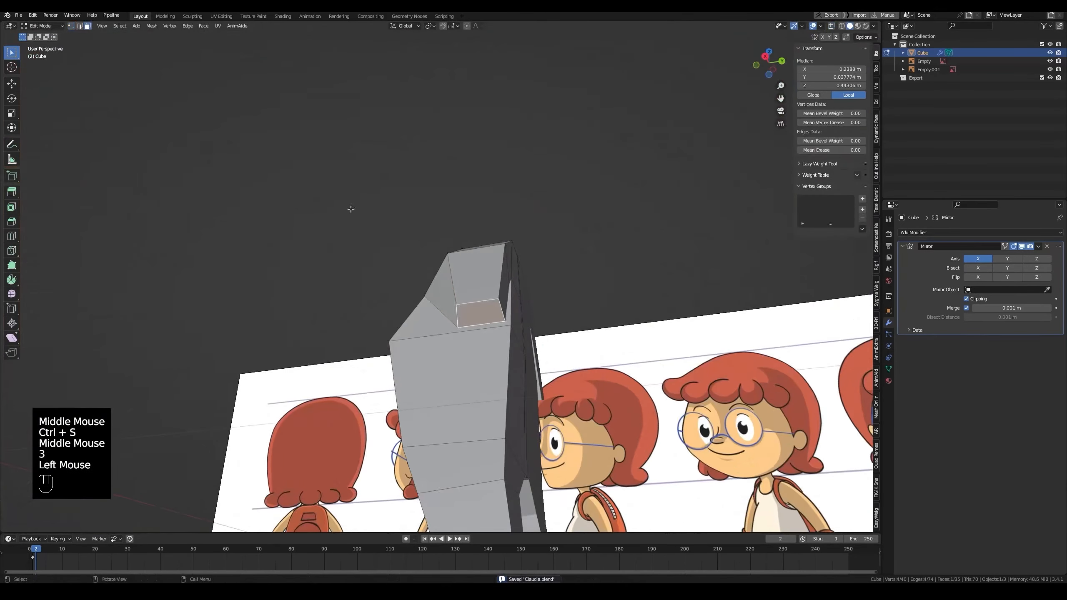
key(grave)
key(alt+z)
key(alt+z)
key(g)
click(557, 326)
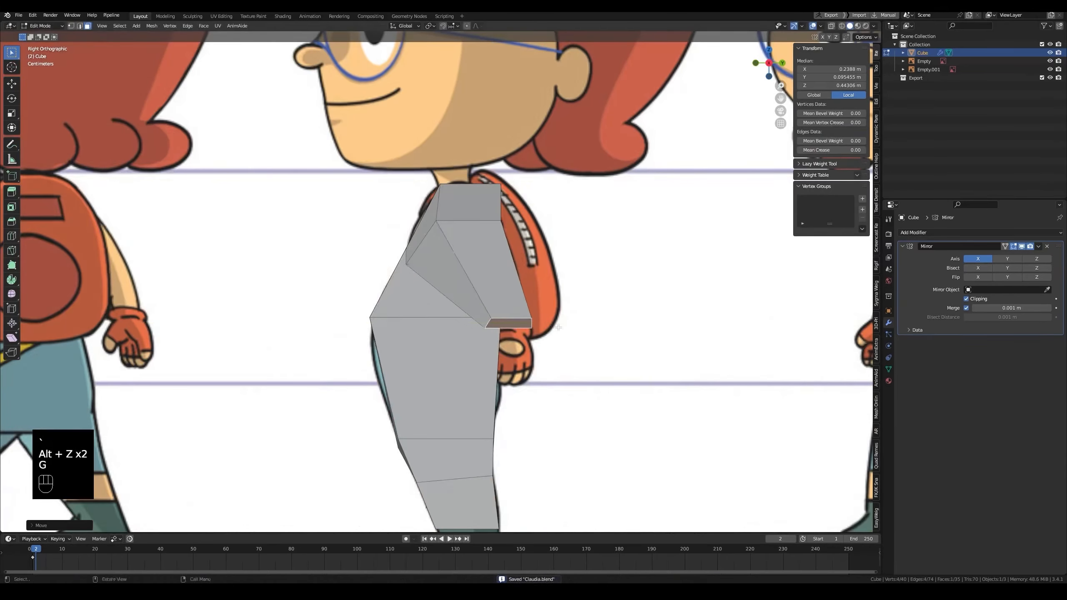
Step: Select the top and adjoining edges of the arm's middle loop, move them in side view, and save the file
key(alt+z)
middle_drag(454, 222, 504, 252)
key(alt+z)
shift+click(512, 252)
key(alt+z)
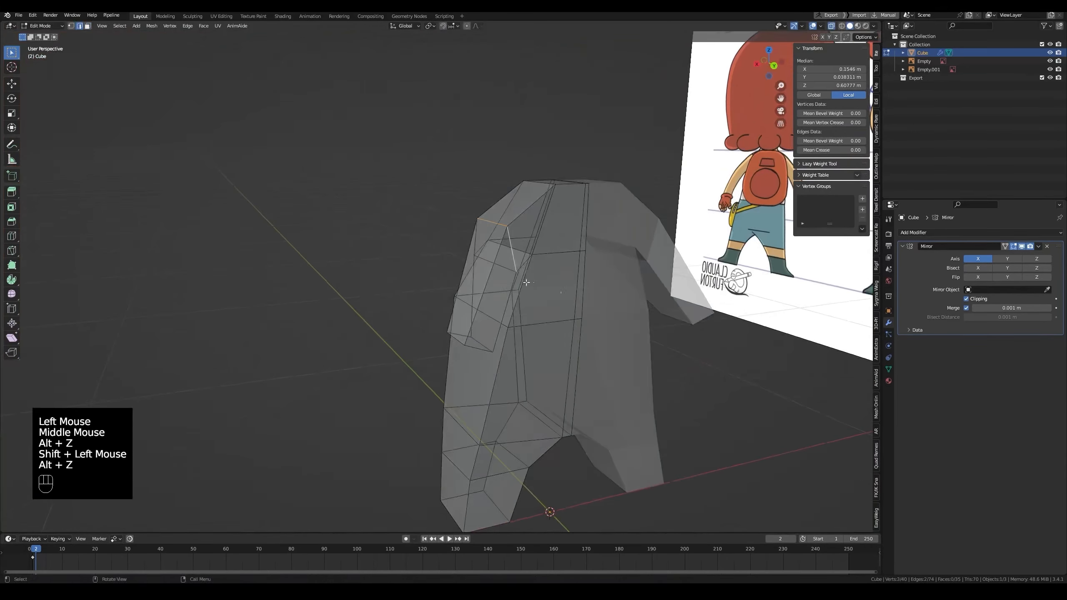
key(grave)
key(g)
key(alt+z)
key(ctrl+s)
Step: Reposition a single arm vertex in perspective and side views to follow the side reference
middle_drag(585, 279, 482, 310)
key(1)
click(407, 291)
key(g)
click(404, 269)
key(grave)
key(alt+z)
key(alt+z)
key(g)
key(g)
click(441, 205)
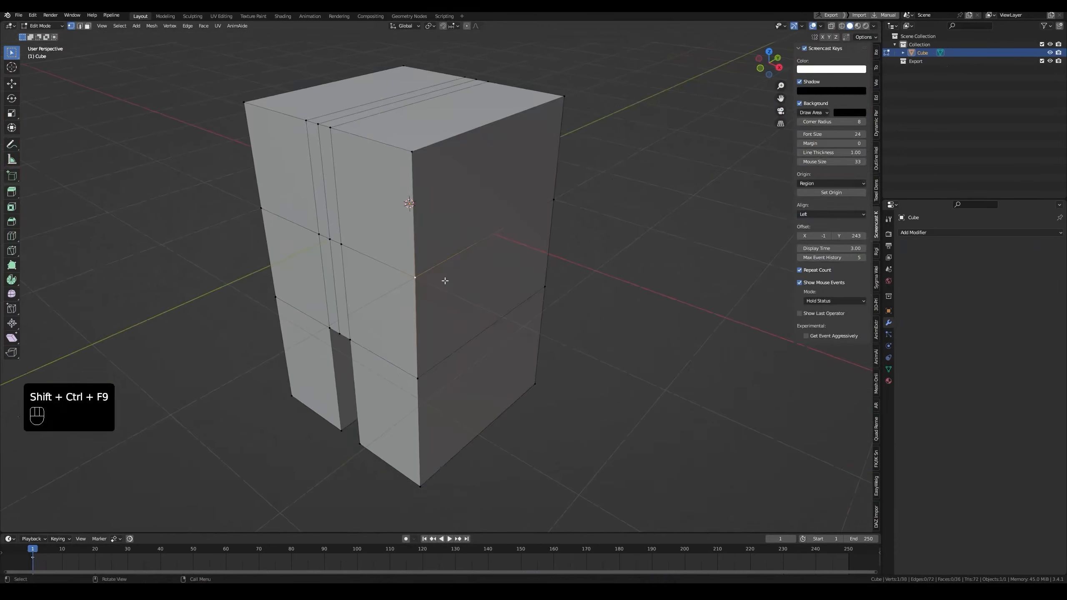
Step: Mark the edges meeting at the demonstration cube's selected vertex with annotation strokes and erase them
key(n)
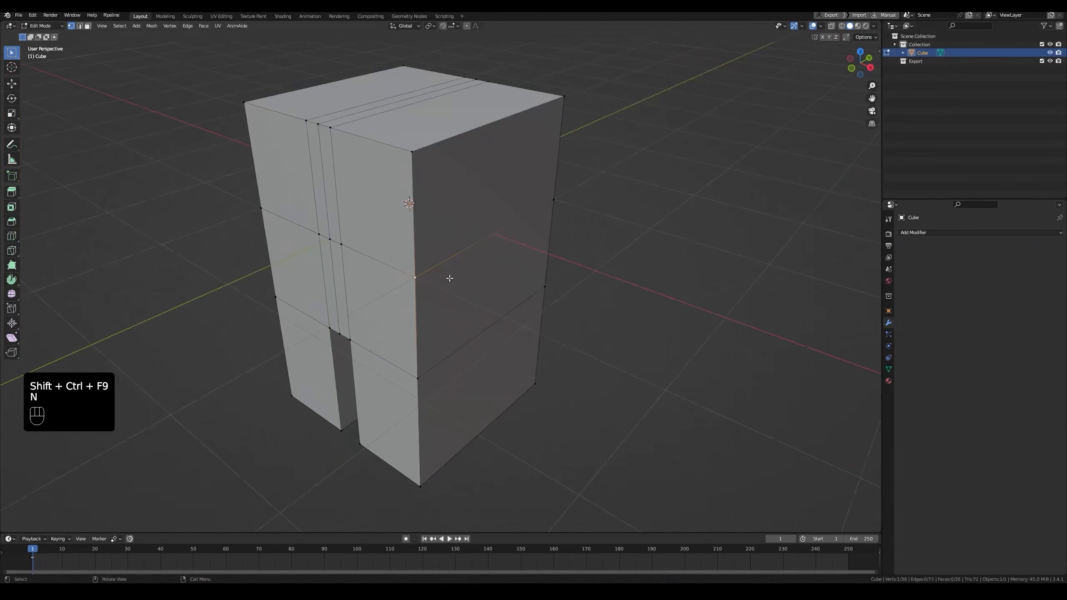
middle_drag(450, 279, 406, 292)
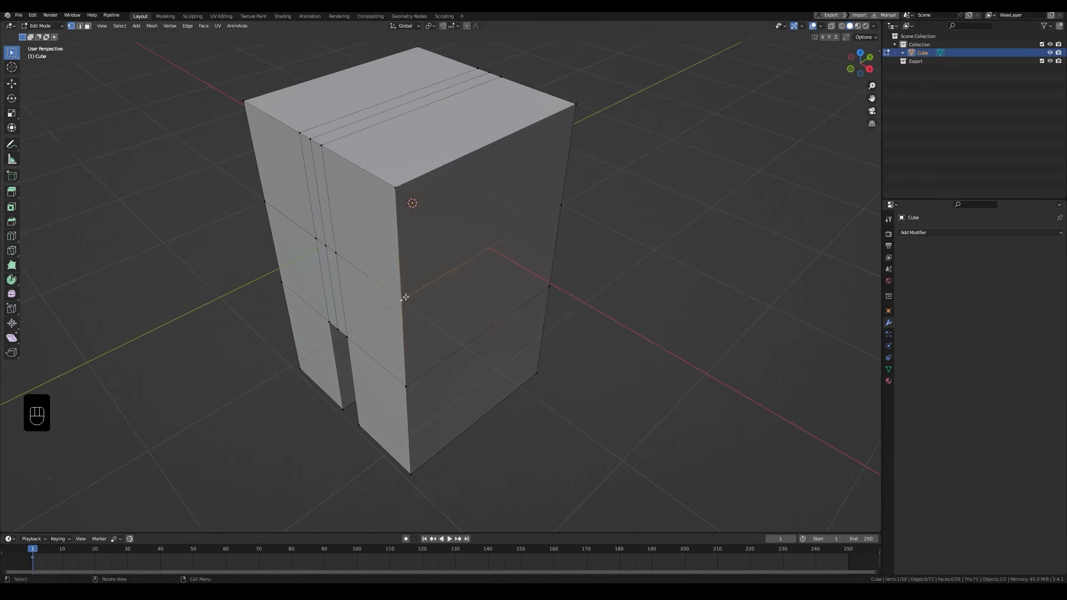
middle_drag(399, 303, 408, 279)
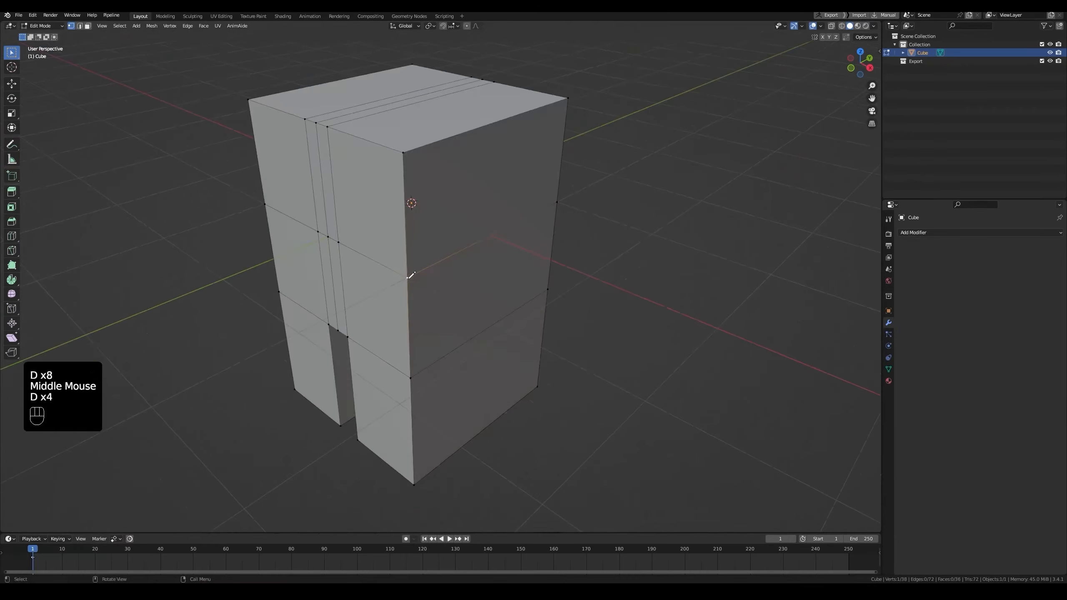
drag(407, 278, 409, 316)
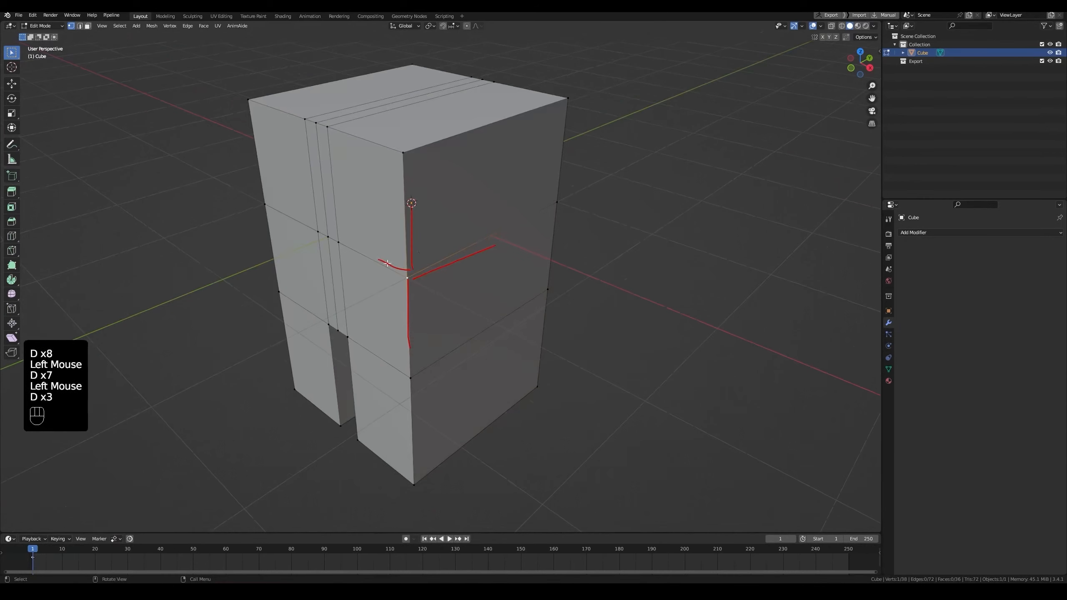
right_drag(425, 282, 452, 310)
Step: Try sliding the demonstration cube's selected corner vertex along its horizontal side edge, and undo it
middle_drag(453, 310, 436, 305)
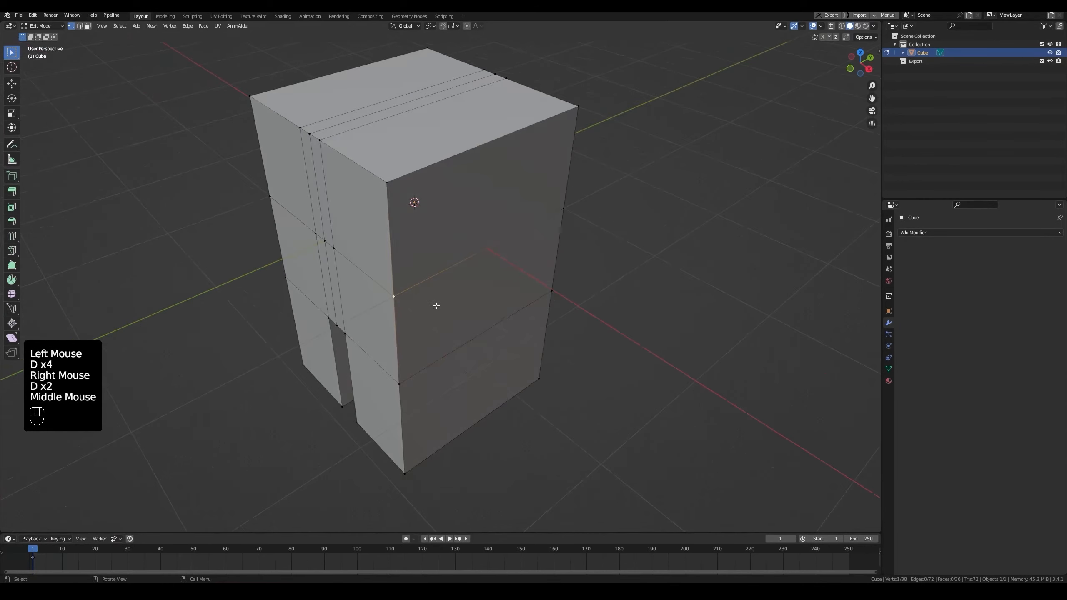
key(g)
key(g)
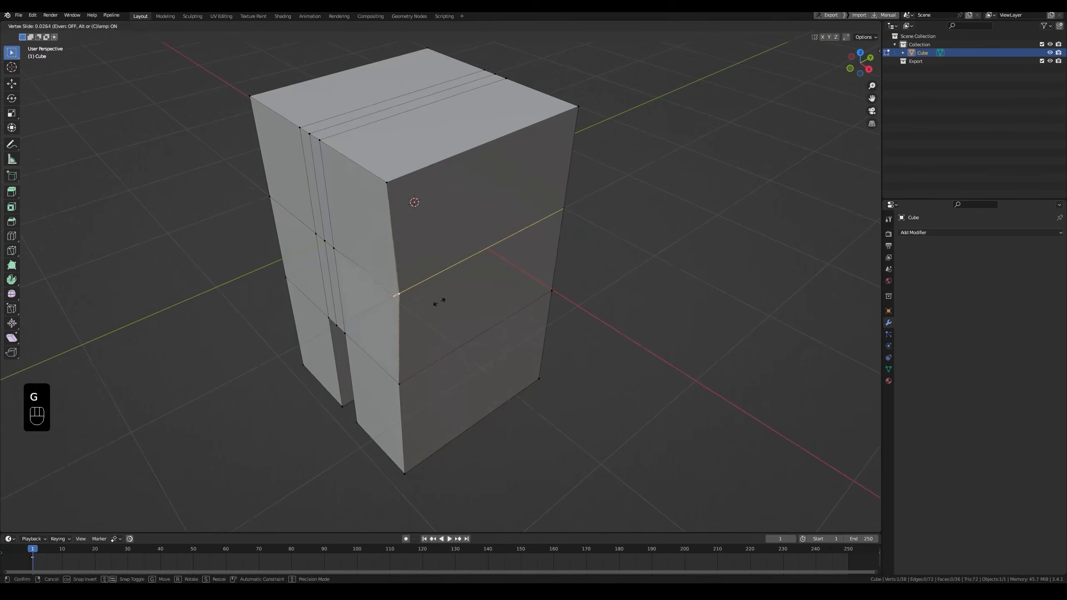
click(500, 272)
middle_drag(499, 272, 488, 301)
key(ctrl+z)
Step: Try sliding the same corner vertex along its other connected edges, undoing each trial slide
middle_drag(487, 300, 404, 296)
key(g)
key(g)
click(448, 304)
key(ctrl+z)
key(g)
key(g)
click(439, 267)
key(ctrl+z)
key(g)
key(g)
click(435, 324)
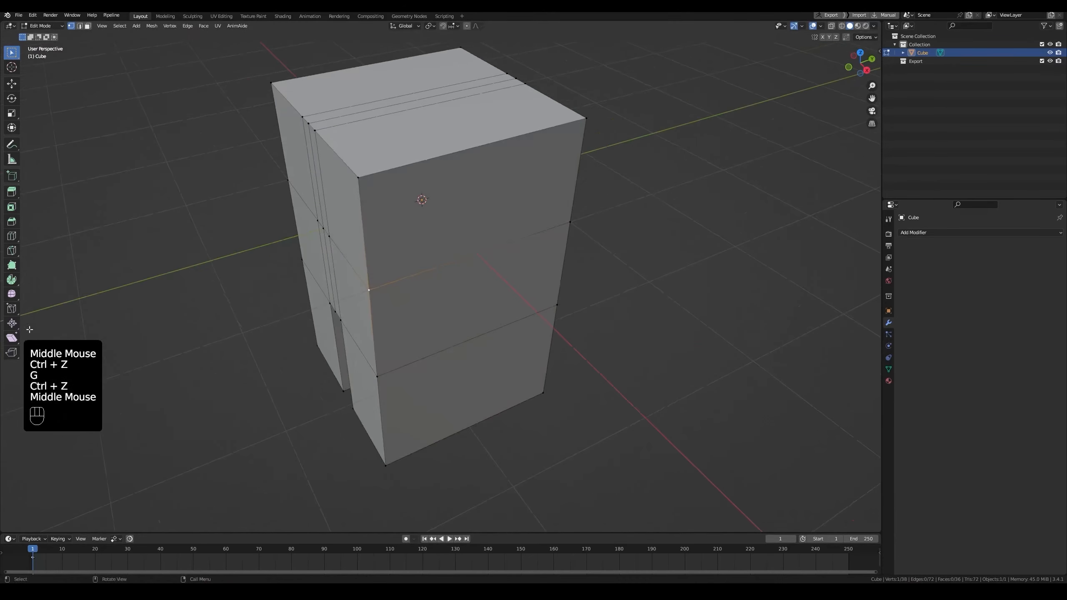
Step: Activate the Vertex Slide tool, try it on the cube's selected corner vertex, and undo the slide
click(11, 310)
click(11, 311)
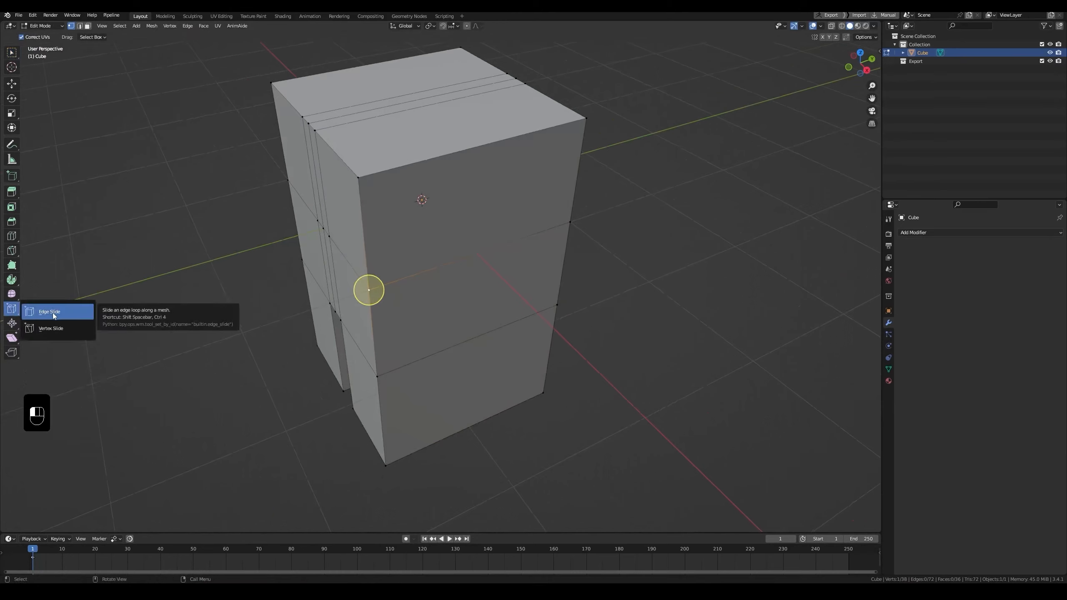
click(50, 327)
middle_drag(362, 309, 377, 308)
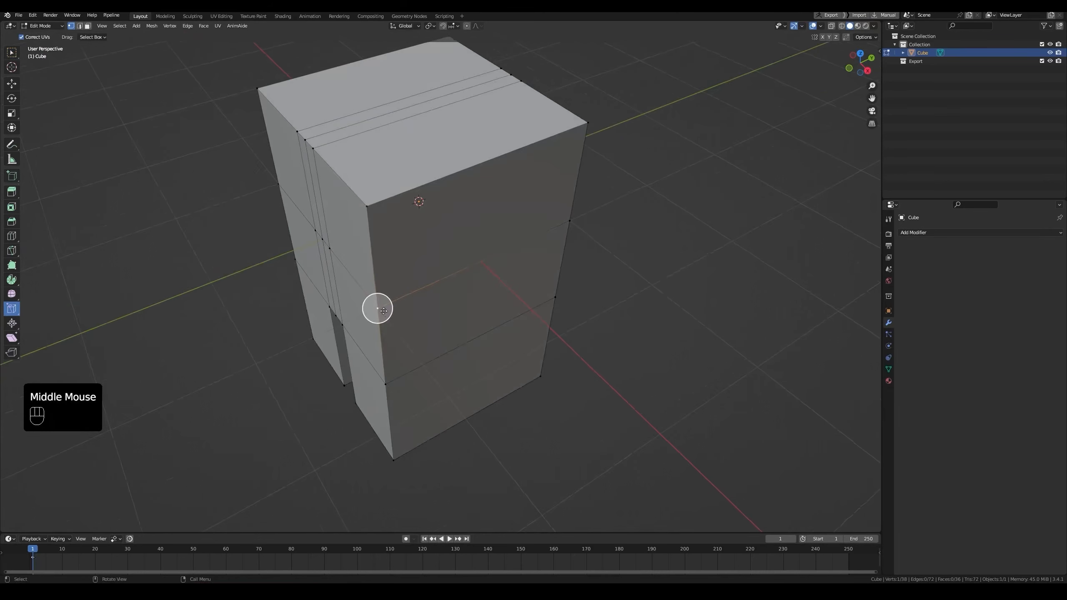
drag(377, 309, 438, 294)
key(ctrl+z)
Step: Activate the Edge Slide tool, try it on the cube's horizontal side edge between two corner vertices, and undo the slide
drag(13, 311, 54, 309)
middle_drag(522, 295, 519, 283)
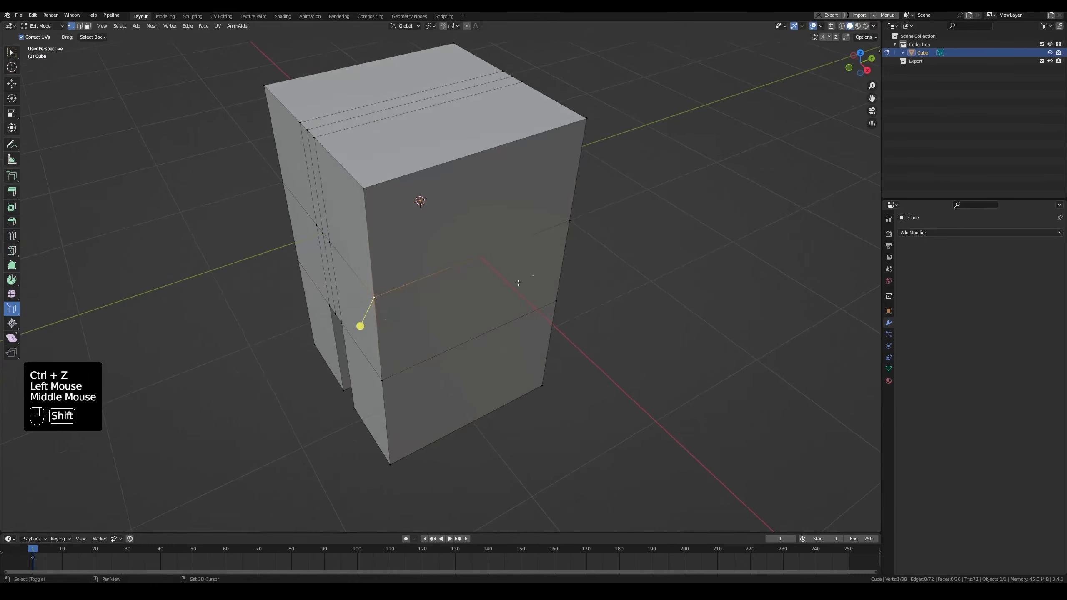
shift+click(562, 224)
drag(533, 276, 495, 314)
key(ctrl+z)
middle_drag(470, 294, 424, 267)
Step: On the character body, slide the outer front vertex at waist level along its connected edge
key(g)
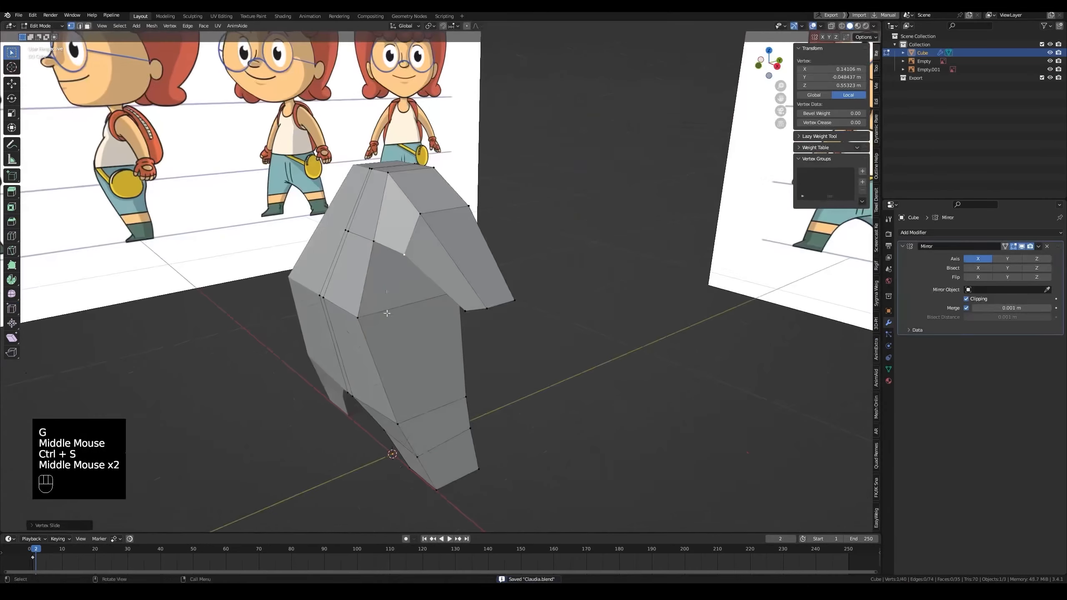
click(358, 317)
key(g)
key(g)
click(392, 313)
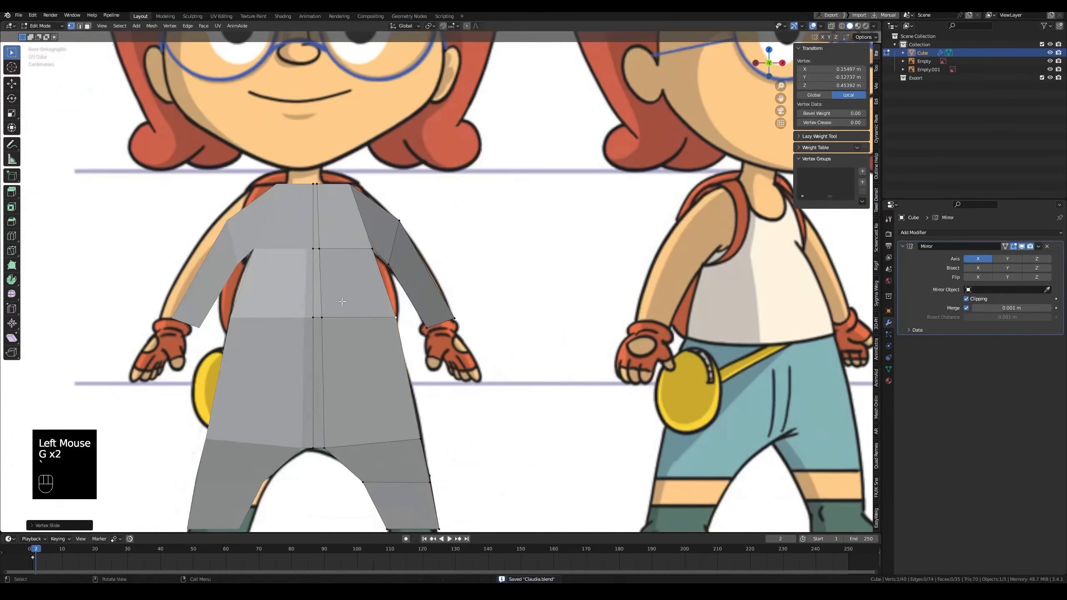
Step: Slide the front waist and chest vertices beside the centreline outward, and select the adjacent top edge for sliding
key(g)
key(g)
click(333, 294)
click(318, 248)
key(g)
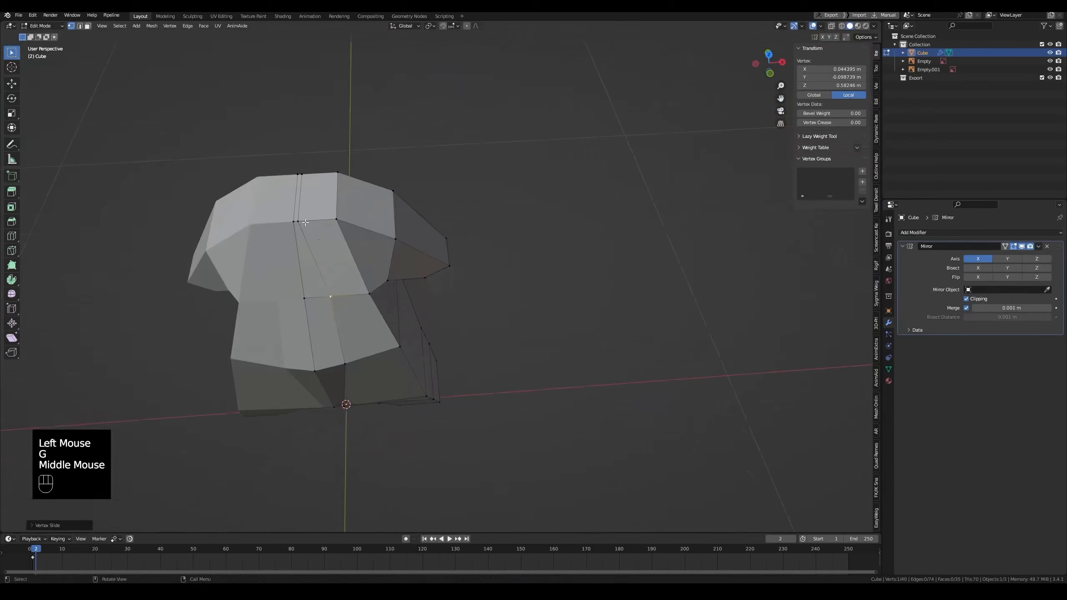
click(304, 176)
shift+click(298, 221)
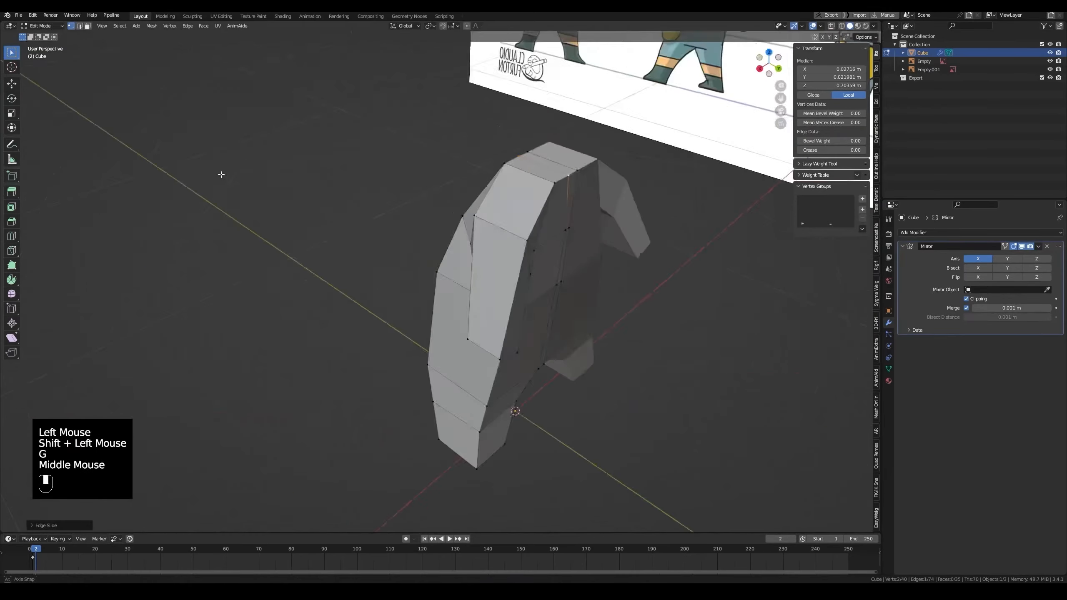
Step: Slide the torso's back vertices beside the centreline outward and save the file
middle_drag(221, 172, 575, 269)
click(557, 204)
shift+click(554, 353)
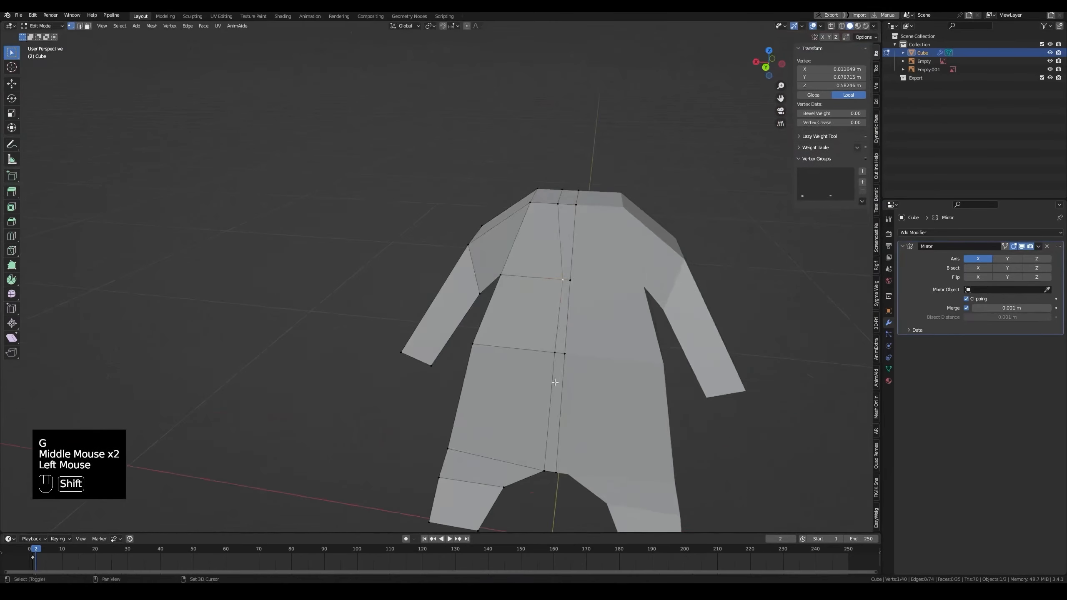
key(g)
key(g)
click(530, 357)
middle_drag(531, 357, 358, 411)
key(ctrl+s)
Step: Return the character body to Object Mode and add a Subdivision Surface modifier
scroll(357, 416, down, 1)
key(Tab)
click(916, 233)
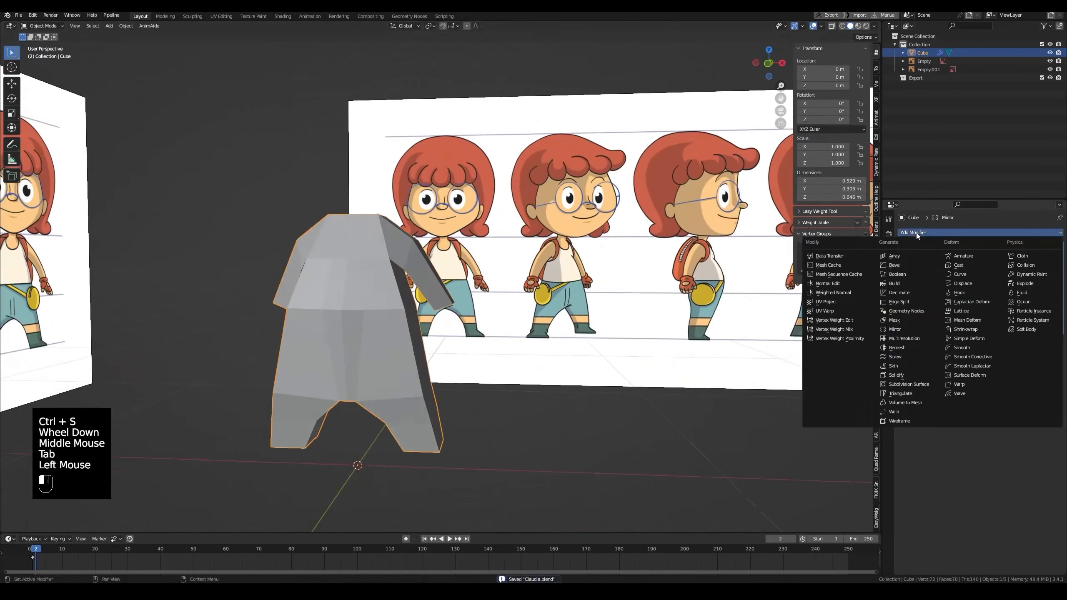
click(900, 386)
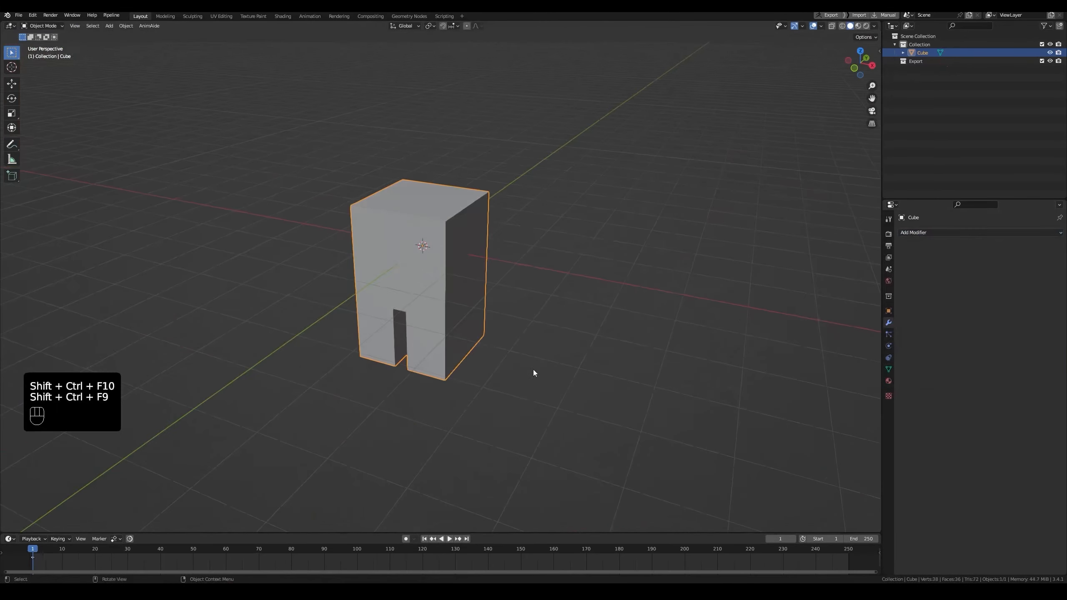
Step: Add a Subdivision Surface modifier to the demonstration cube and set its viewport levels to 4
click(924, 235)
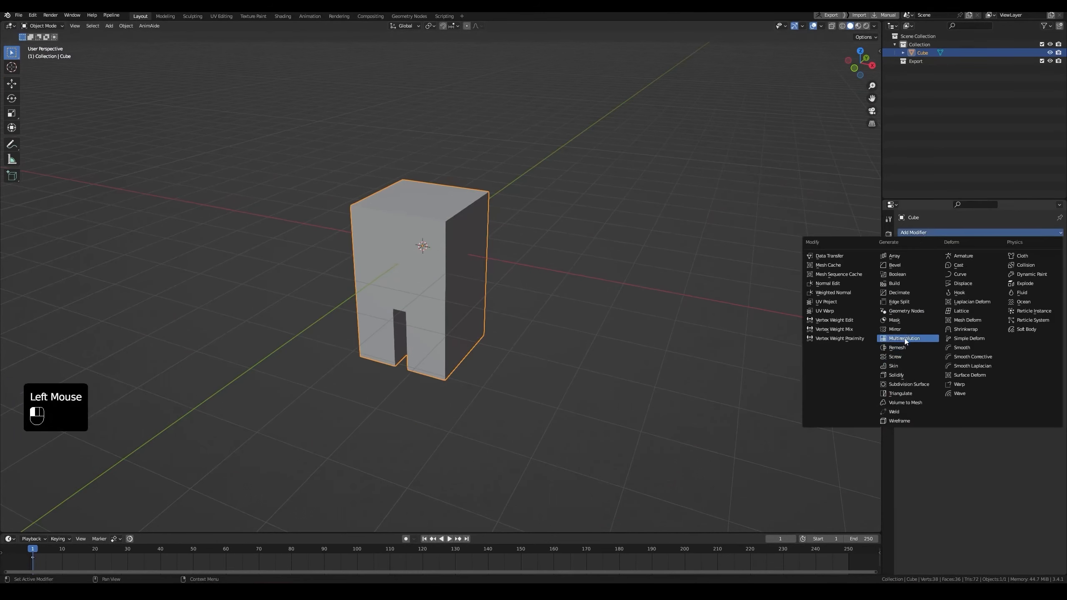
click(901, 386)
scroll(454, 283, up, 2)
middle_drag(445, 290, 487, 273)
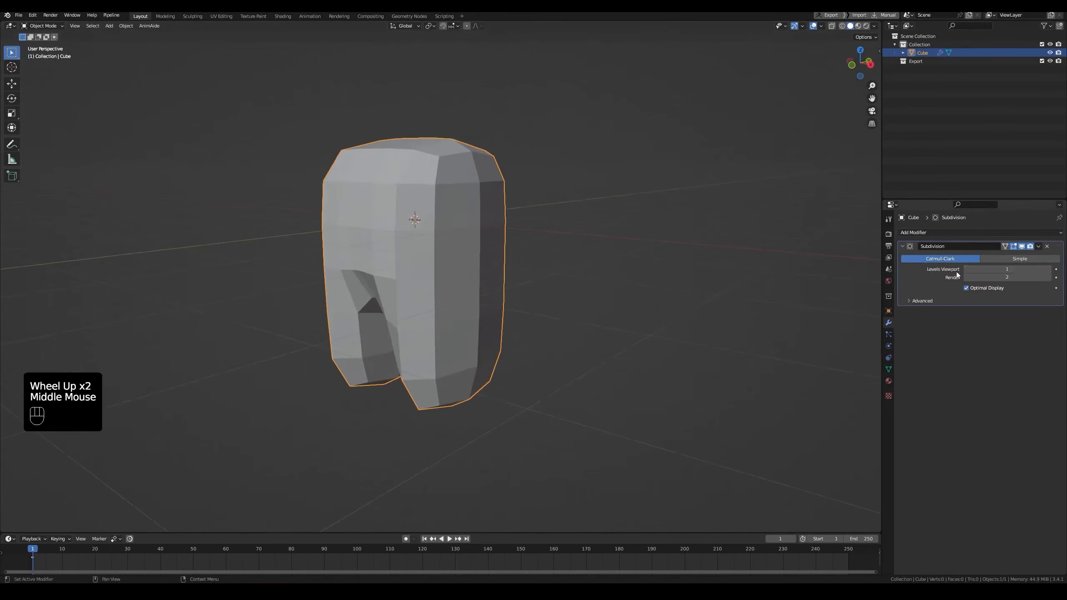
click(1049, 269)
click(1049, 270)
click(1049, 269)
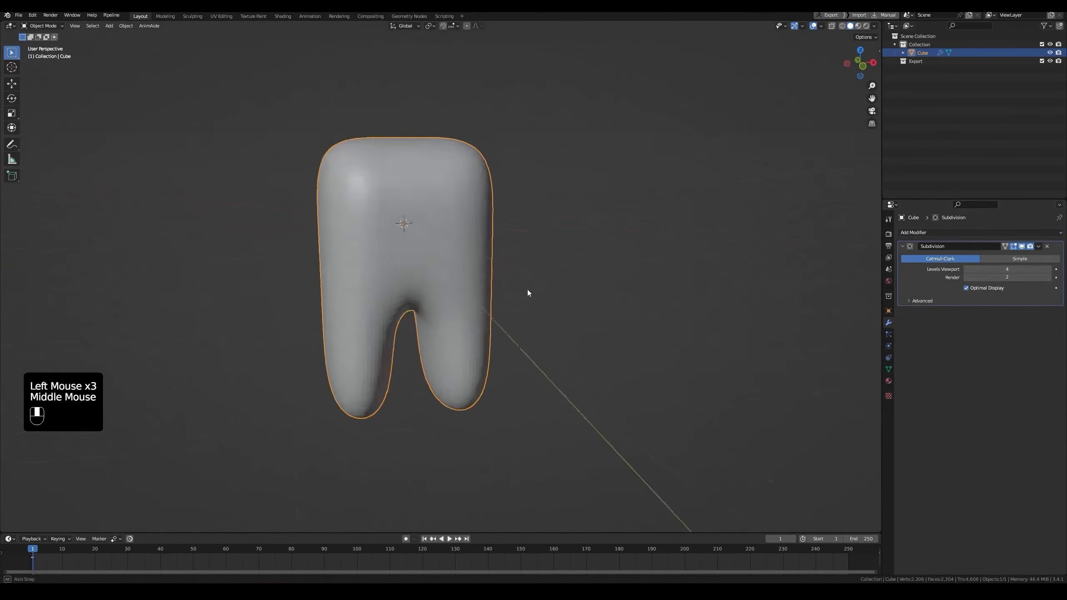
middle_drag(527, 290, 454, 287)
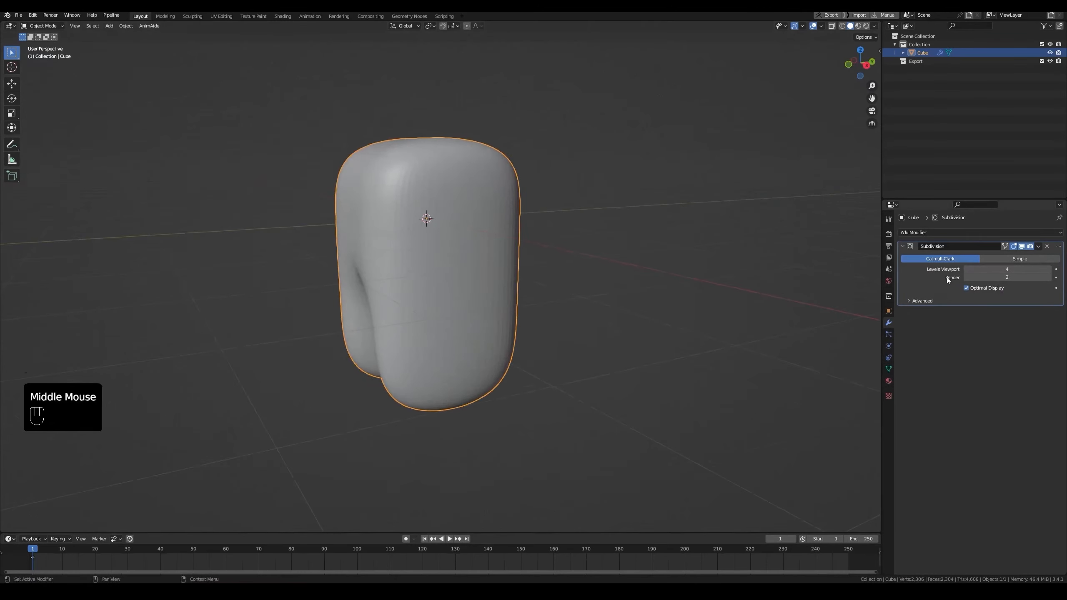
middle_drag(442, 250, 446, 273)
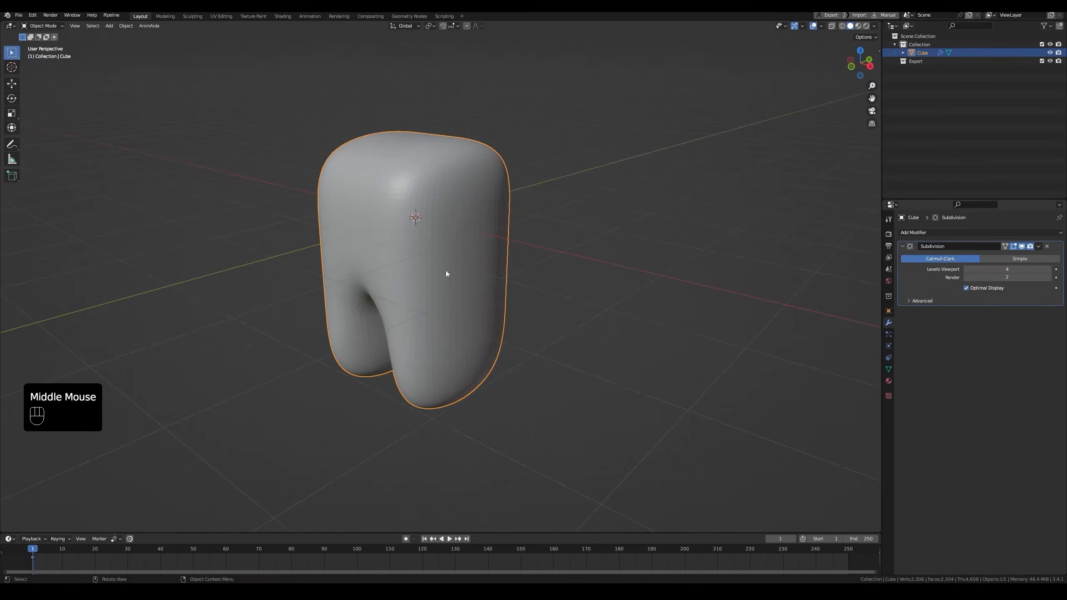
Step: Set the demonstration cube's viewport subdivision levels to 1
click(966, 269)
click(966, 269)
click(966, 269)
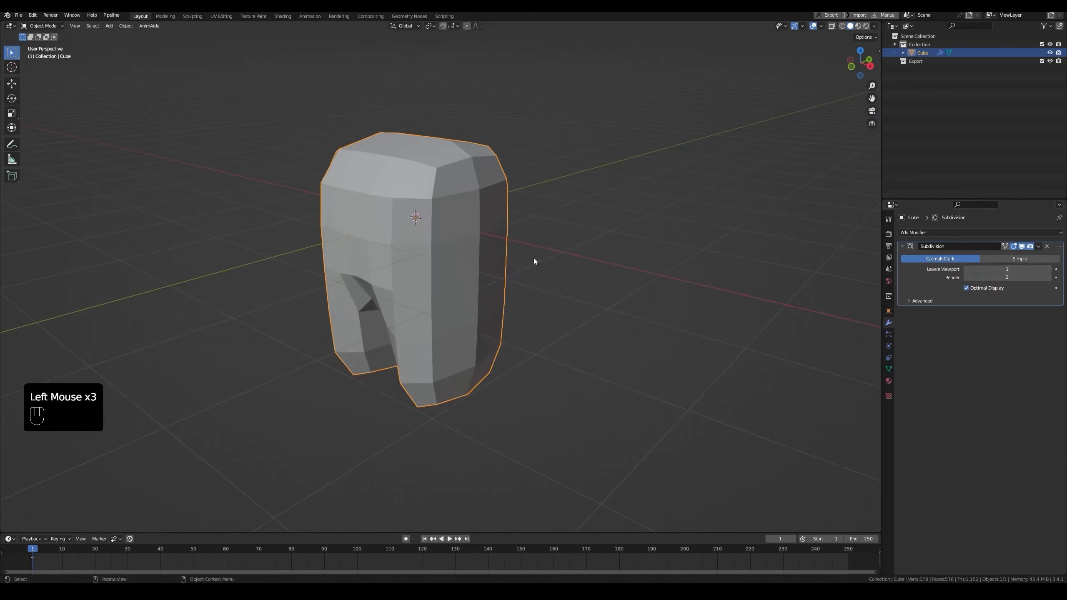
scroll(535, 259, down, 2)
middle_drag(535, 260, 450, 282)
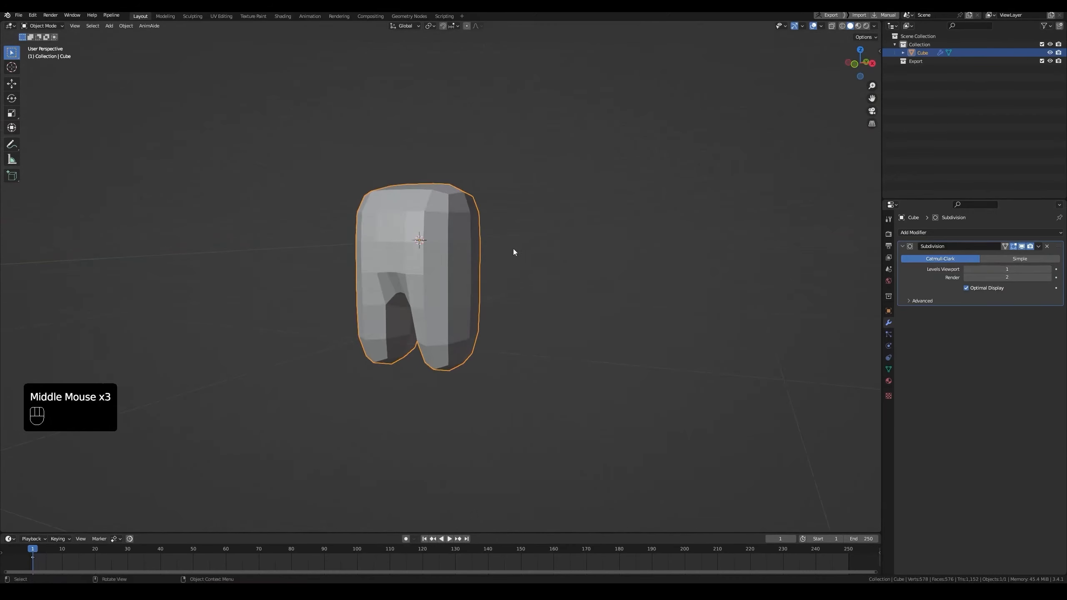
Step: In Edit Mode, try moving the cube's upper side face with the Subdivision modifier active
key(Tab)
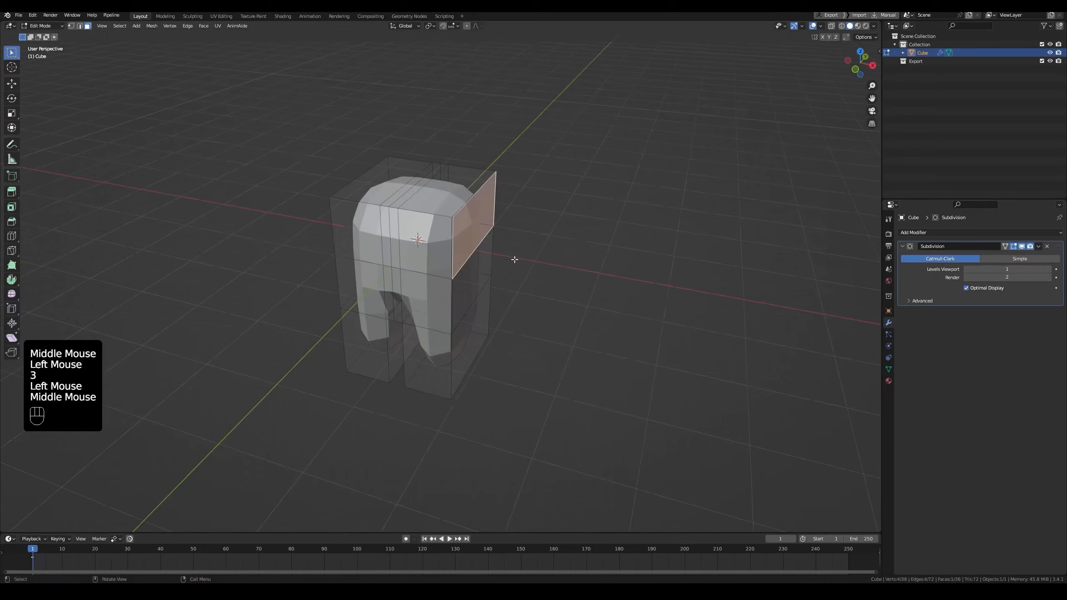
key(g)
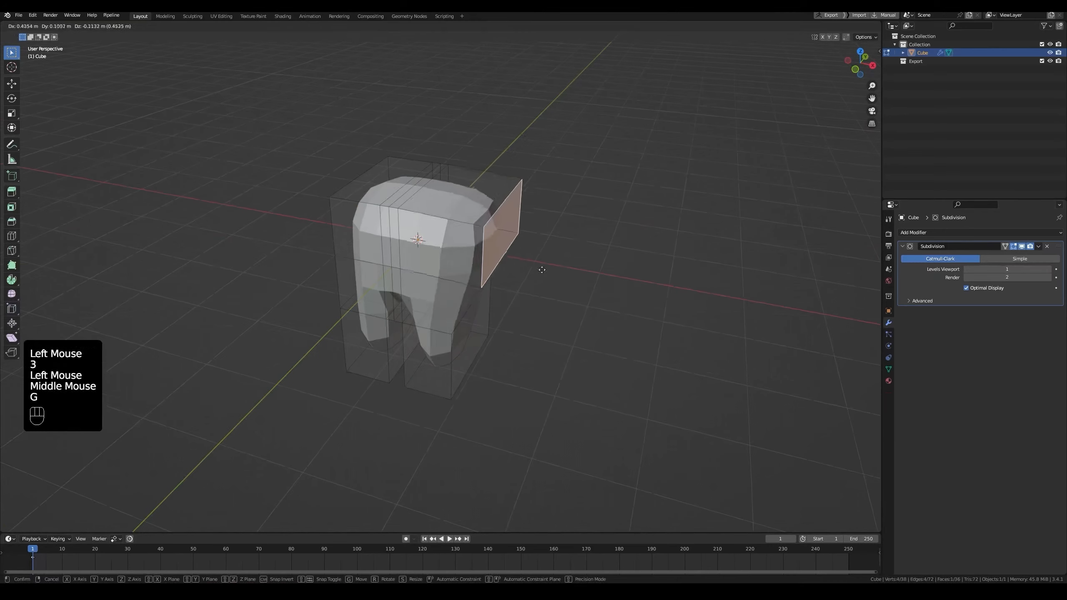
click(485, 256)
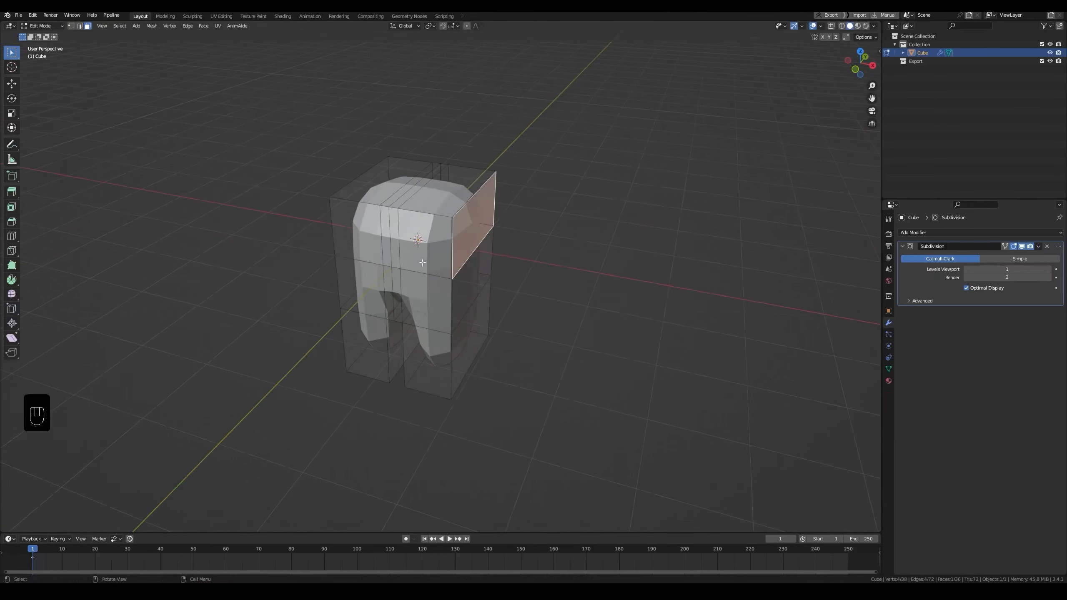
Step: Set the demonstration cube's viewport subdivision levels to 2
click(1047, 270)
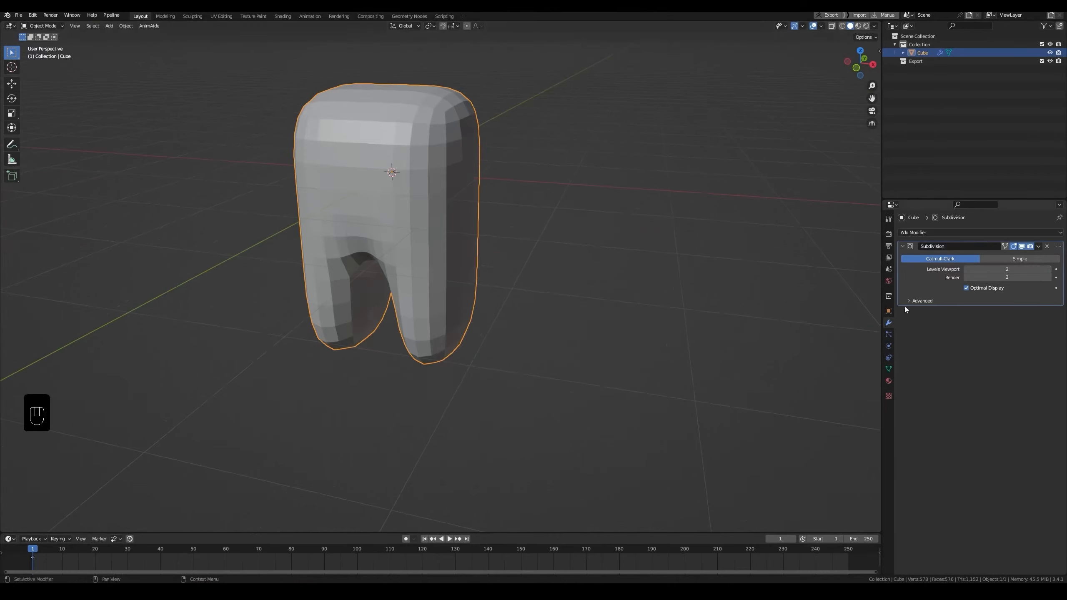
middle_drag(569, 269, 578, 267)
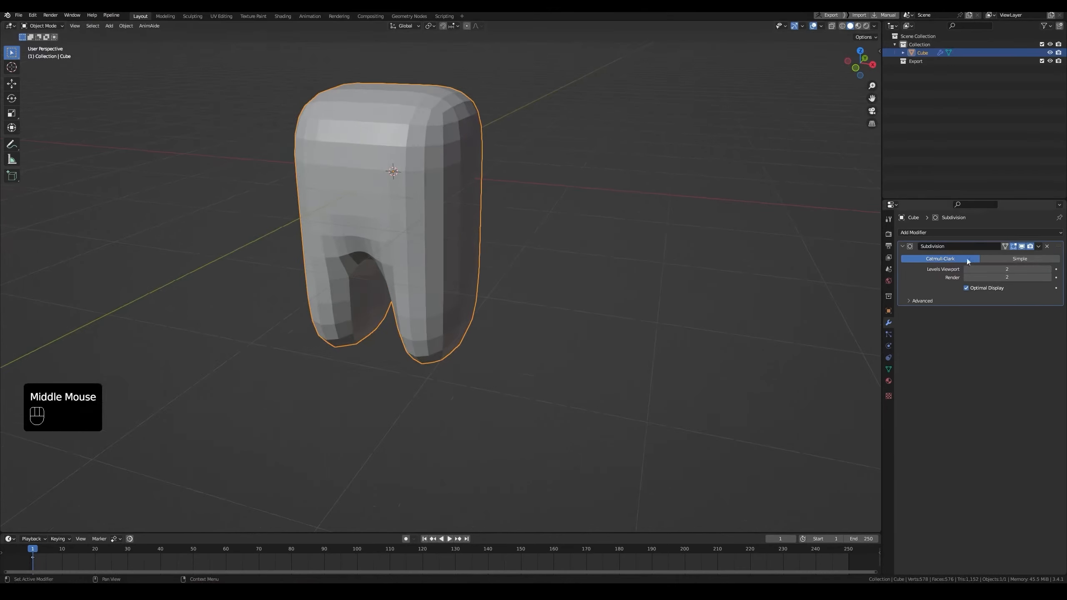
Step: Apply the cube's Subdivision modifier and try moving the outer leg faces of the dense mesh
click(1037, 247)
click(1023, 256)
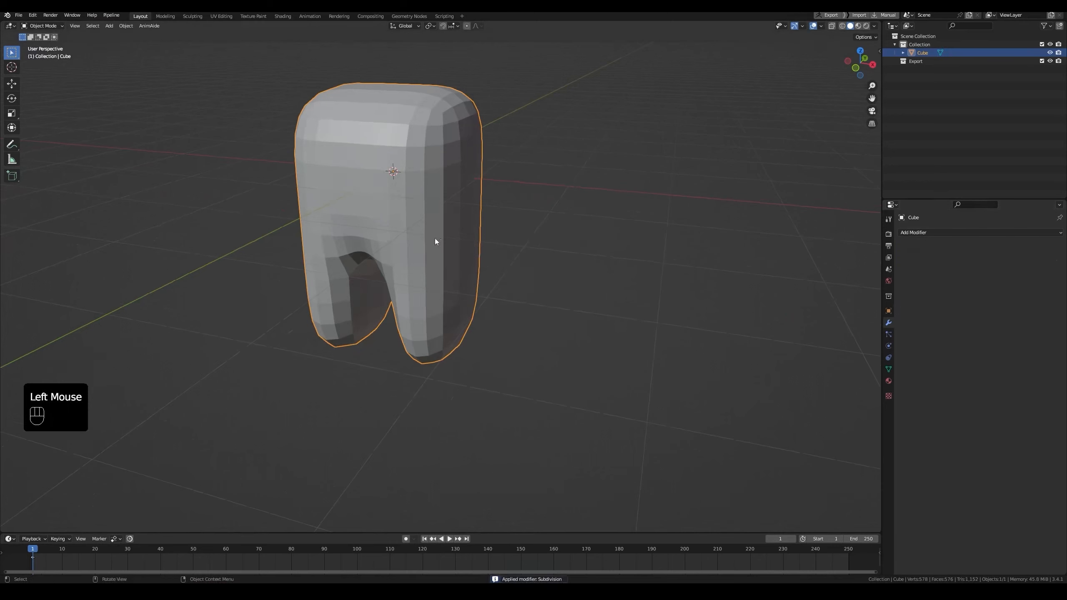
key(Tab)
middle_drag(539, 278, 455, 278)
key(g)
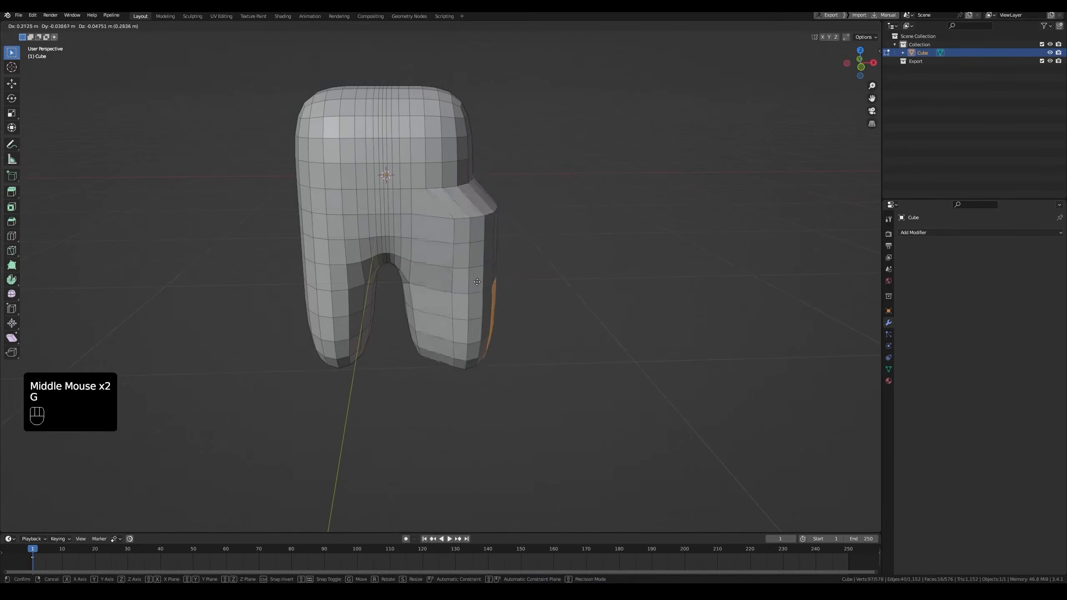
right_click(570, 270)
middle_drag(508, 267, 488, 265)
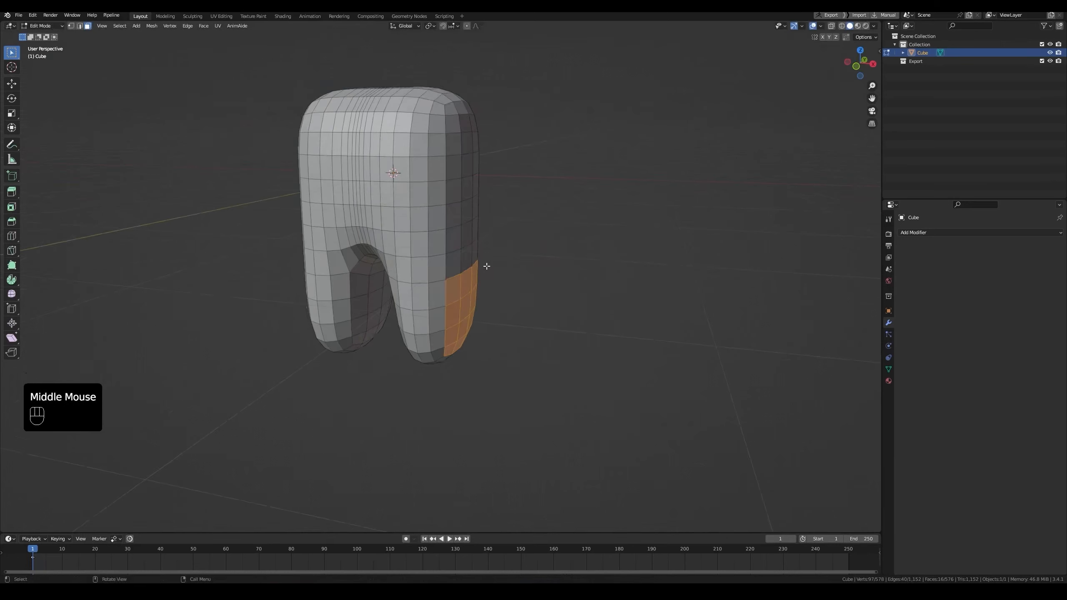
Step: Undo applying the Subdivision modifier and inspect the cube's restored low-poly cage
key(ctrl+z)
key(ctrl+z)
key(Tab)
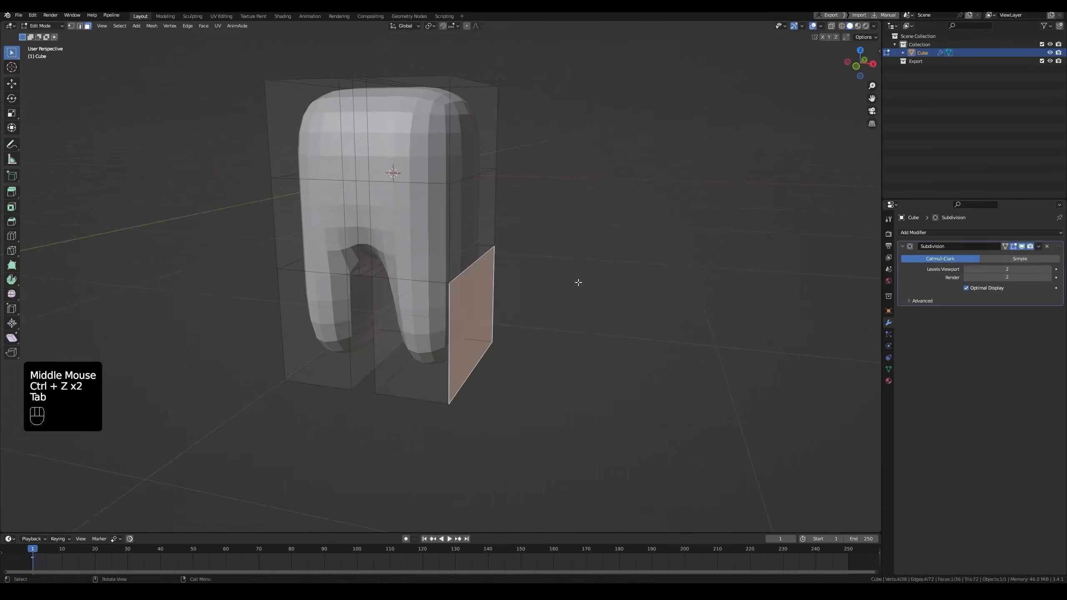
middle_drag(452, 286, 504, 290)
key(Tab)
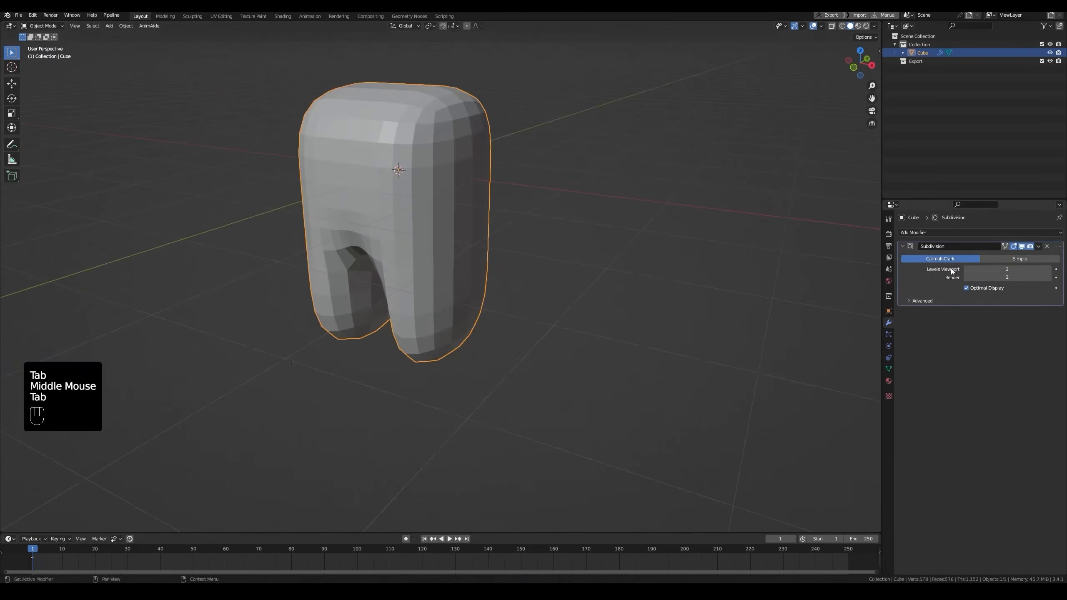
Step: Switch to edge selection and move the vertical corner edge of the cube's lower leg section
key(Tab)
key(2)
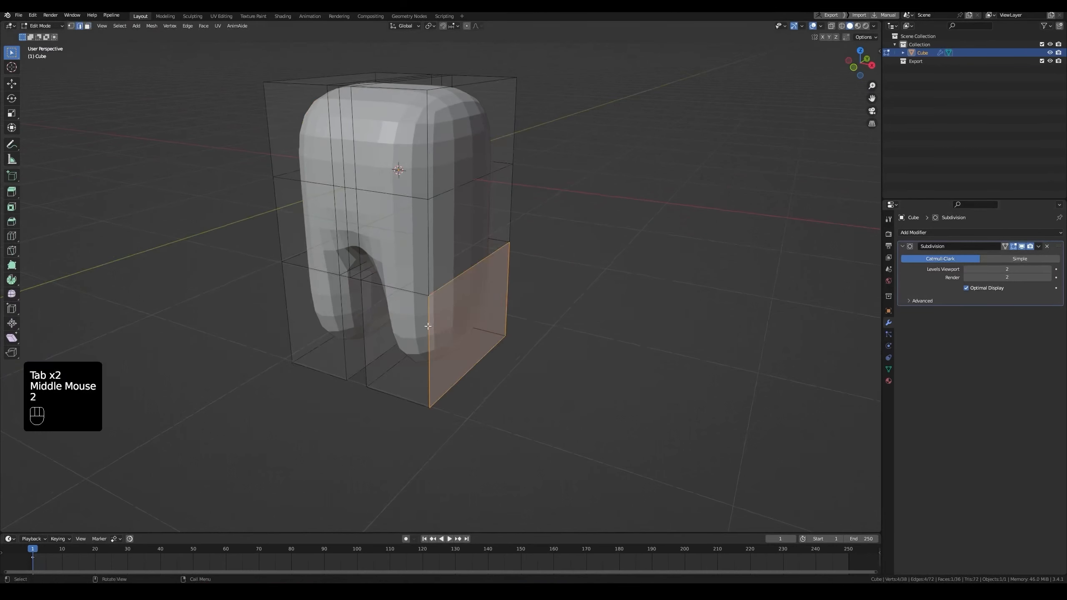
click(424, 328)
middle_drag(424, 328, 458, 315)
key(g)
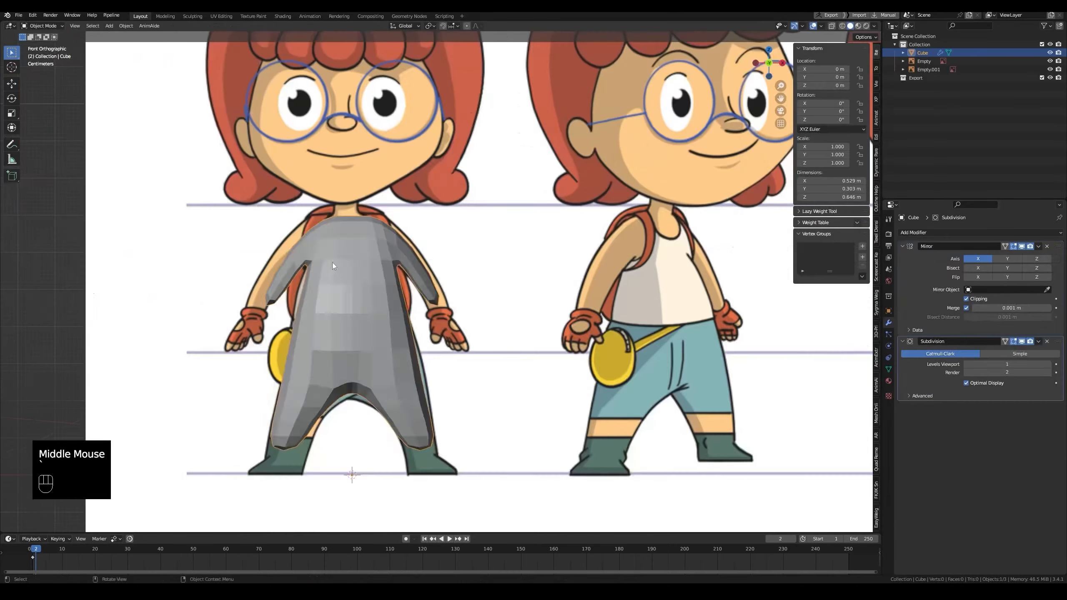
Step: Compare the character body with the front reference and turn off its Subdivision modifier in the viewport
key(alt+z)
key(alt+z)
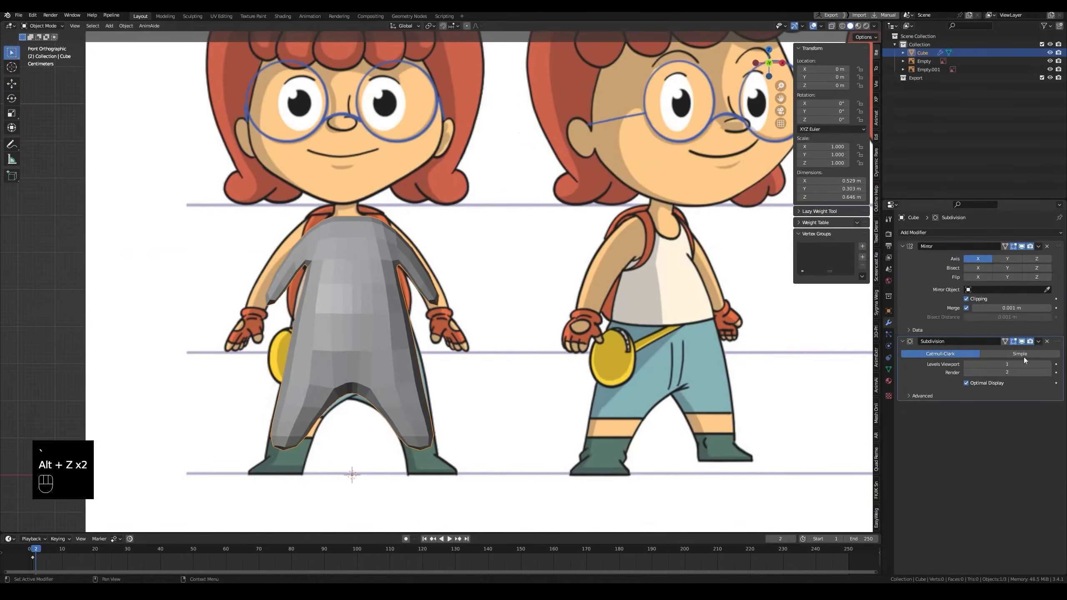
click(1022, 343)
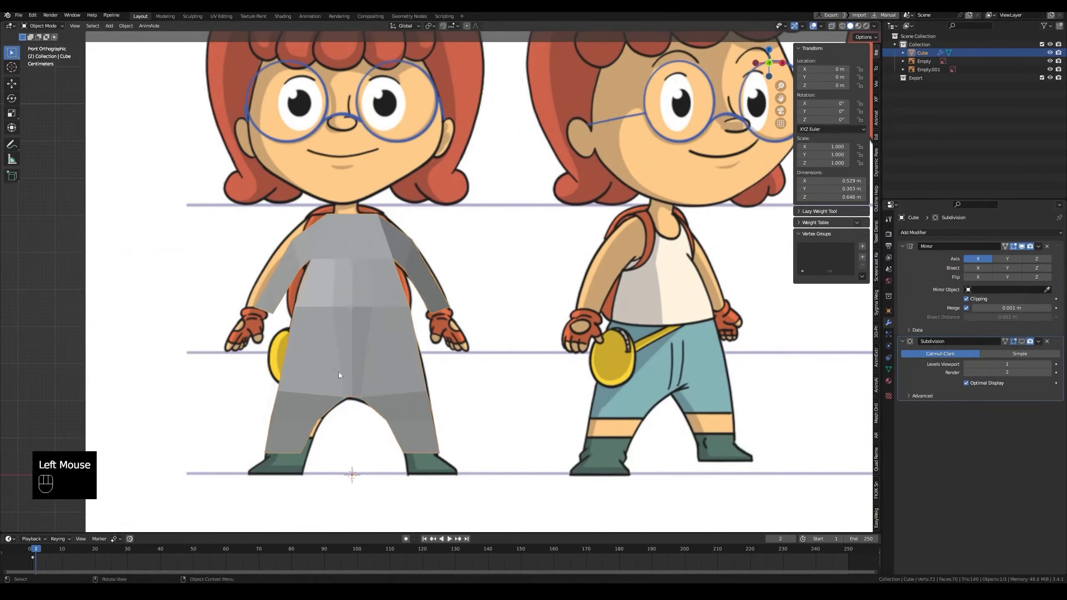
Step: Select the face loop around the cube's upper leg in Edit Mode and save the file
key(Tab)
middle_drag(420, 303, 456, 307)
scroll(437, 252, up, 2)
key(3)
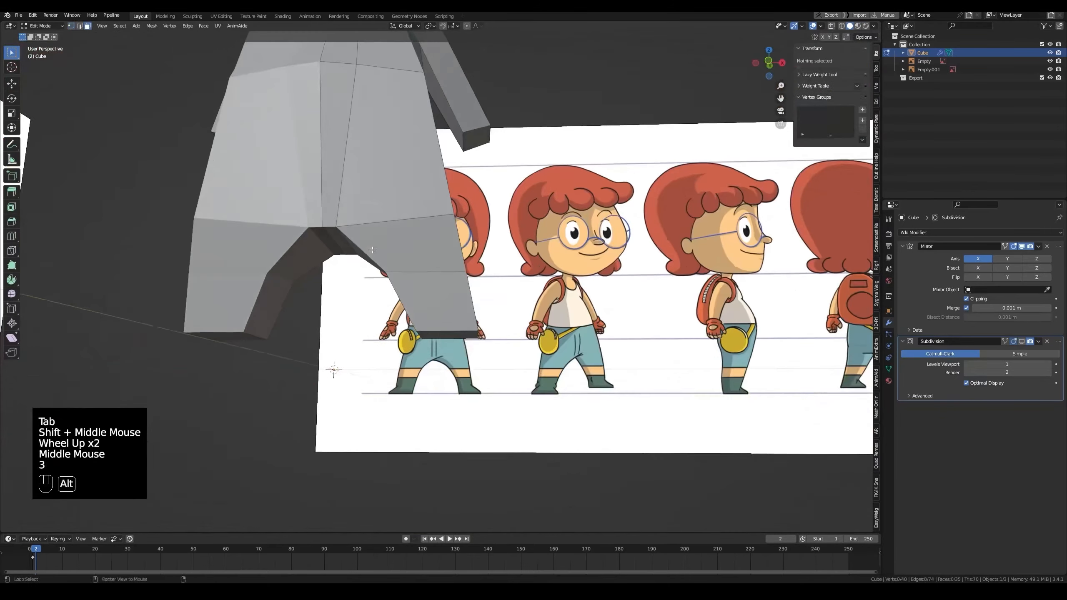
alt+click(462, 269)
middle_drag(461, 269, 483, 303)
key(ctrl+s)
scroll(450, 285, down, 1)
Step: Compare the smoothed and unsmoothed body with the side reference, using see-through display
click(1023, 341)
key(grave)
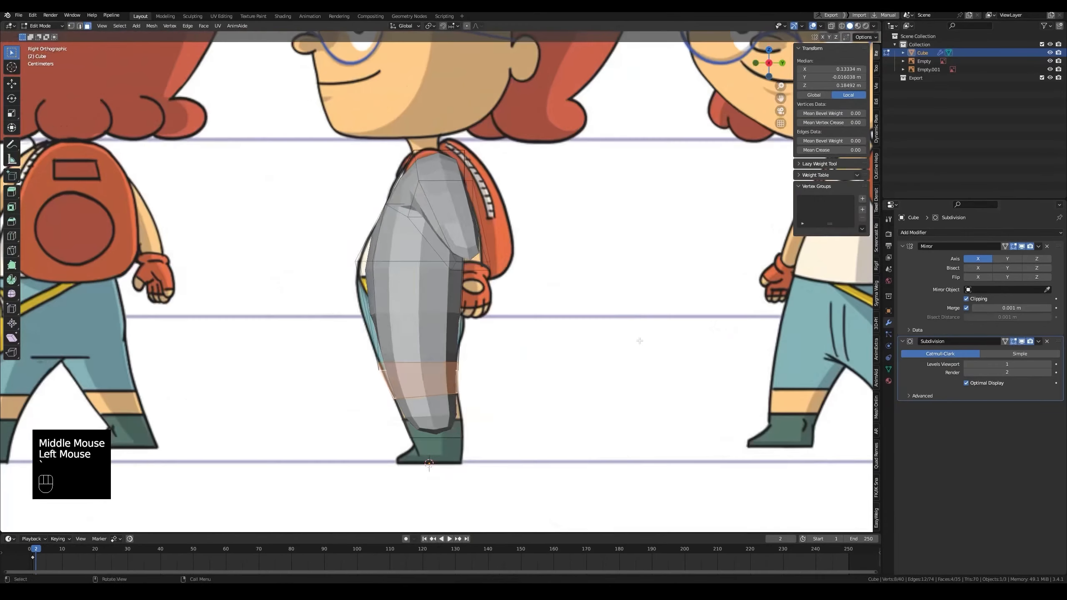
key(alt+z)
key(alt+z)
middle_drag(640, 339, 740, 357)
click(1022, 342)
key(grave)
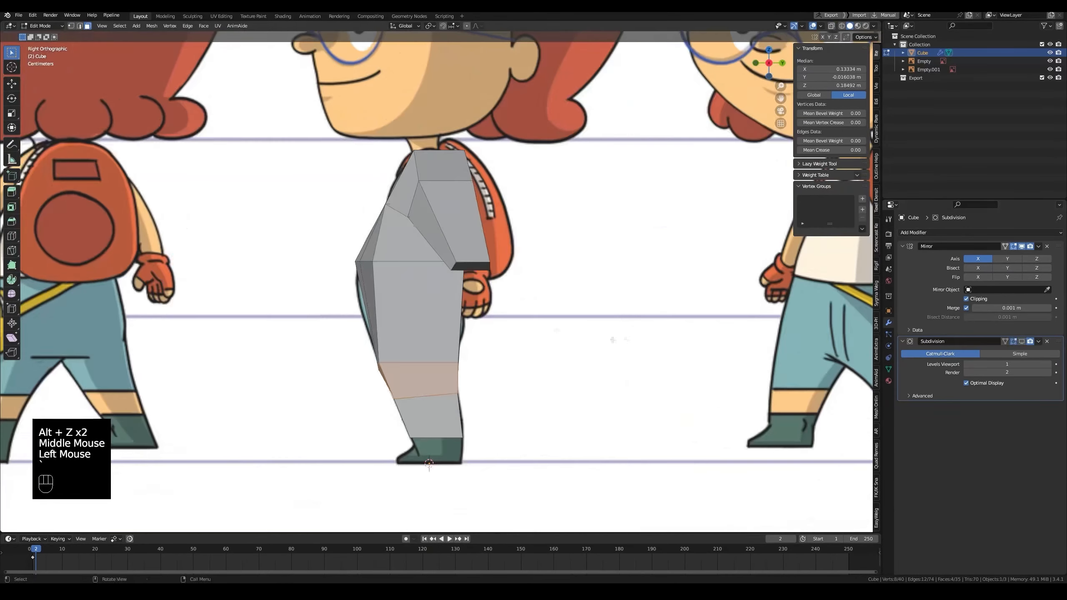
key(alt+z)
key(alt+z)
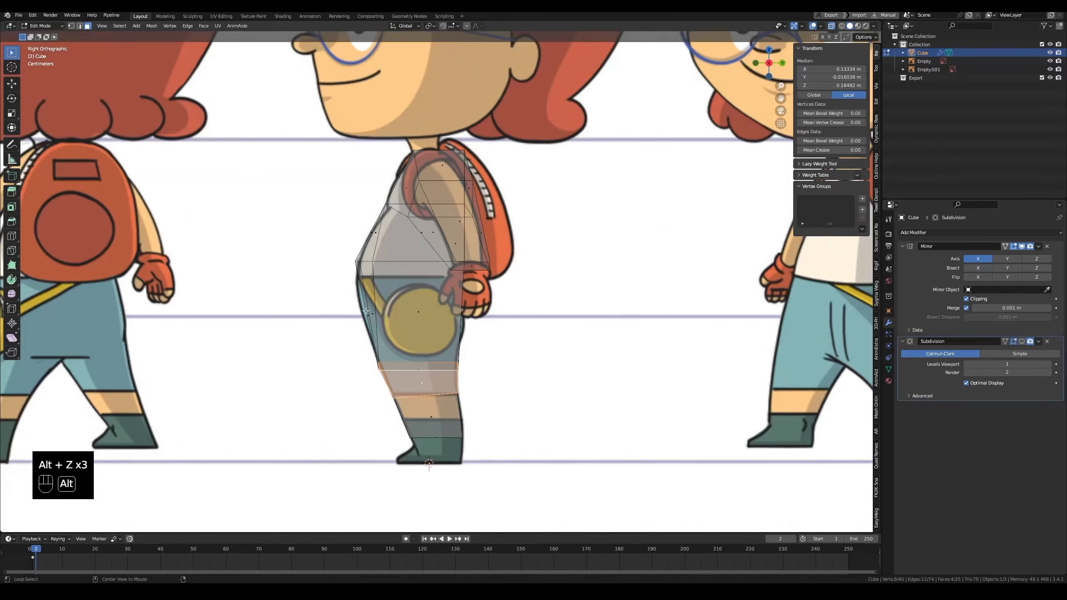
key(alt+z)
Step: Select the front chest edges and move them to match the side reference
middle_drag(366, 311, 361, 221)
shift+click(343, 203)
key(grave)
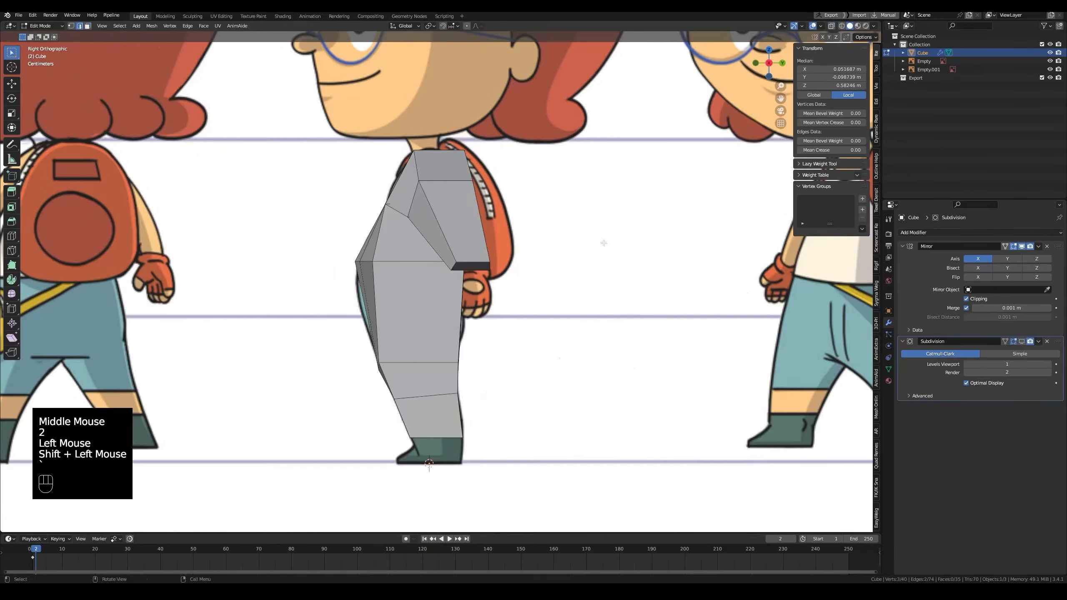
key(alt+z)
key(g)
click(398, 225)
key(alt+z)
middle_drag(397, 224, 384, 196)
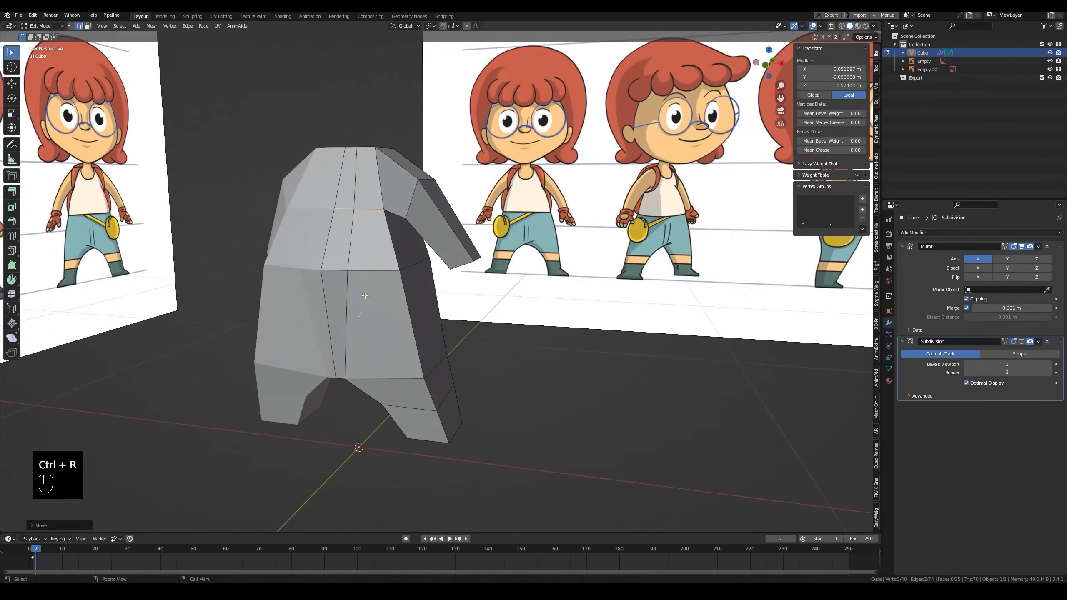
Step: Add a loop cut around the hips and move its back edges onto the side reference outline
key(grave)
key(alt+z)
key(alt+z)
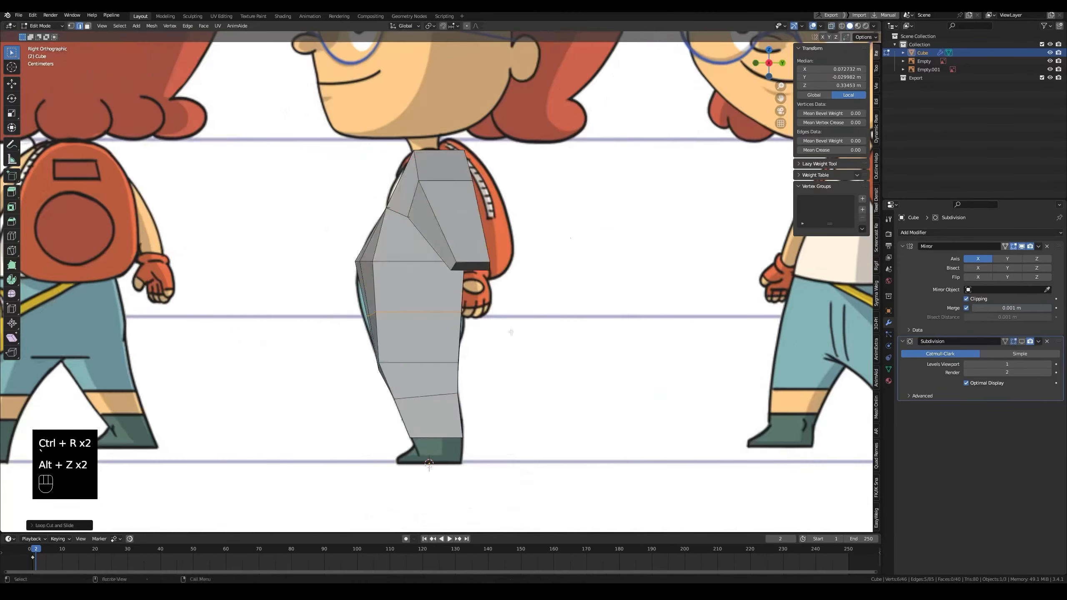
click(477, 318)
middle_drag(402, 320, 463, 342)
key(grave)
key(alt+z)
key(g)
click(506, 327)
key(alt+z)
Step: Move the back edge at the top of the leg to fit the side reference
click(476, 361)
key(grave)
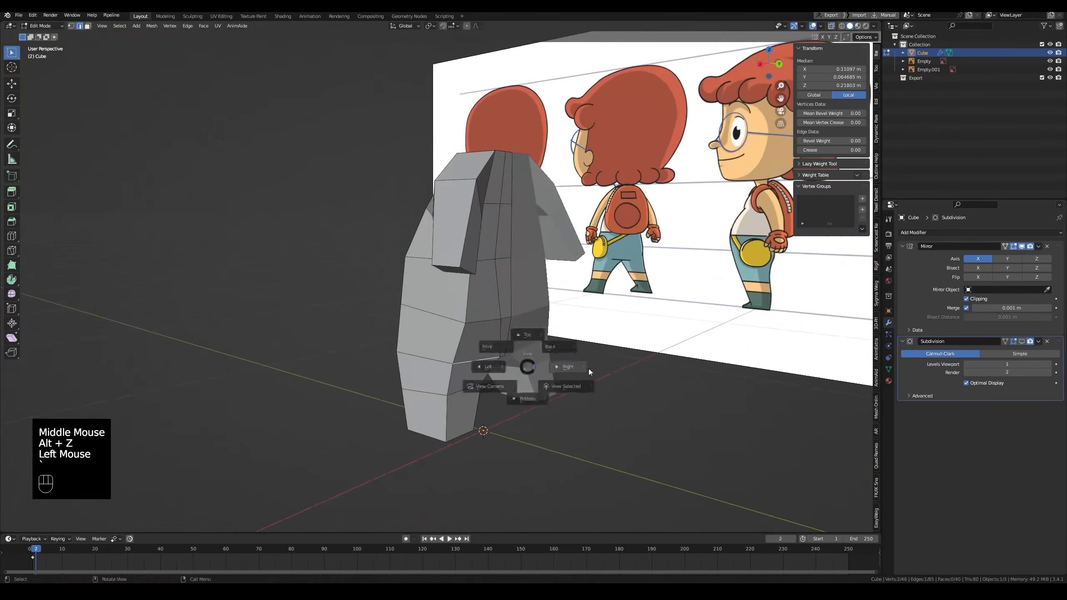
key(g)
click(601, 368)
key(alt+z)
right_click(598, 367)
Step: Move the outer back vertex at the top of the leg along the Y axis and save the file
middle_drag(521, 365, 551, 372)
key(1)
click(455, 362)
click(442, 362)
key(g)
key(y)
click(438, 358)
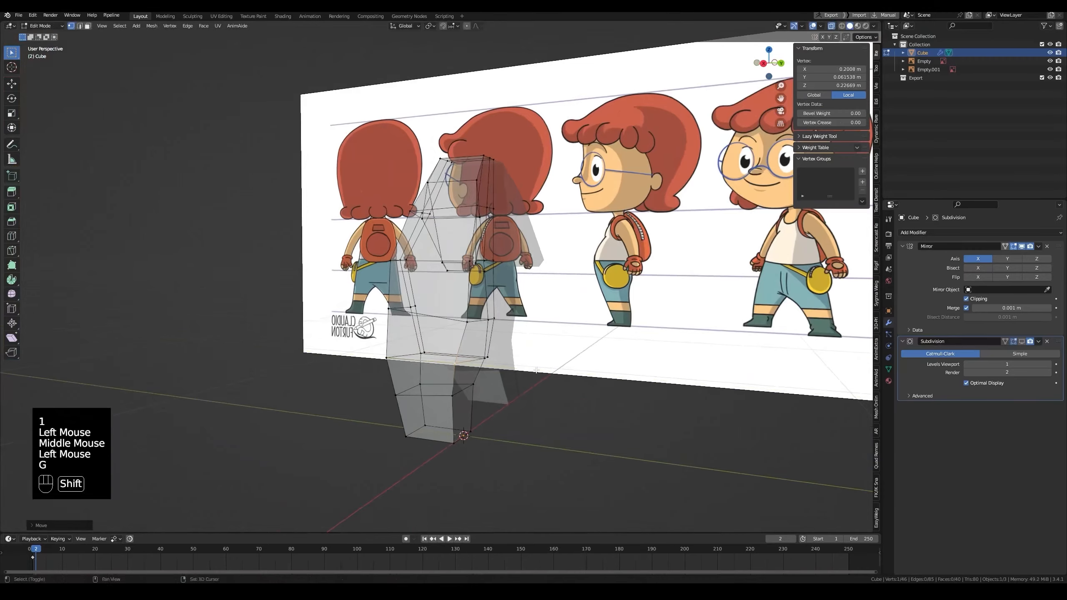
key(alt+z)
middle_drag(431, 348, 465, 344)
key(ctrl+s)
Step: Move the front vertices of the hip loop to match the side reference and preview the smoothed shape
key(grave)
key(alt+z)
key(alt+z)
drag(343, 299, 397, 324)
key(alt+z)
drag(343, 302, 414, 325)
key(alt+z)
key(g)
click(404, 320)
key(g)
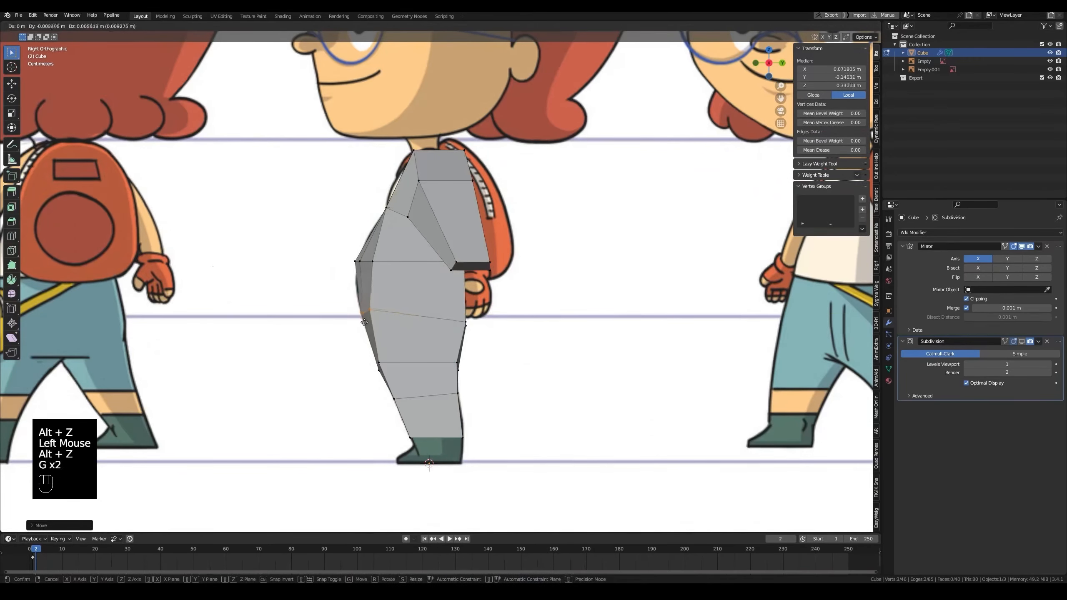
click(401, 318)
click(1021, 342)
click(1022, 342)
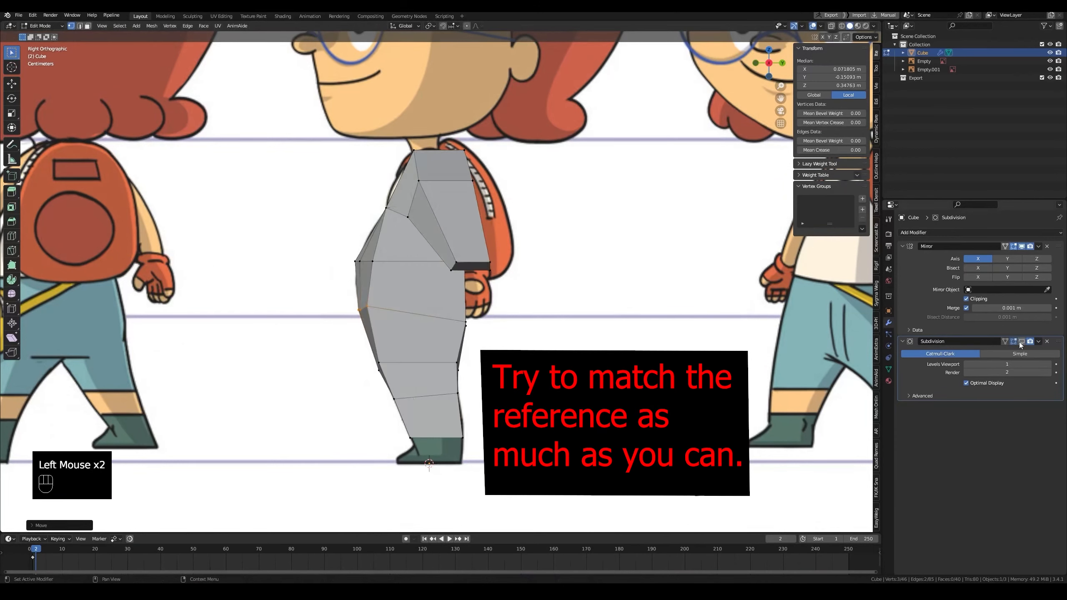
Step: Move the belly-front vertices to the side reference outline and slide the outer belly vertex along its edge
key(alt+z)
drag(343, 252, 429, 271)
key(alt+z)
key(g)
click(441, 288)
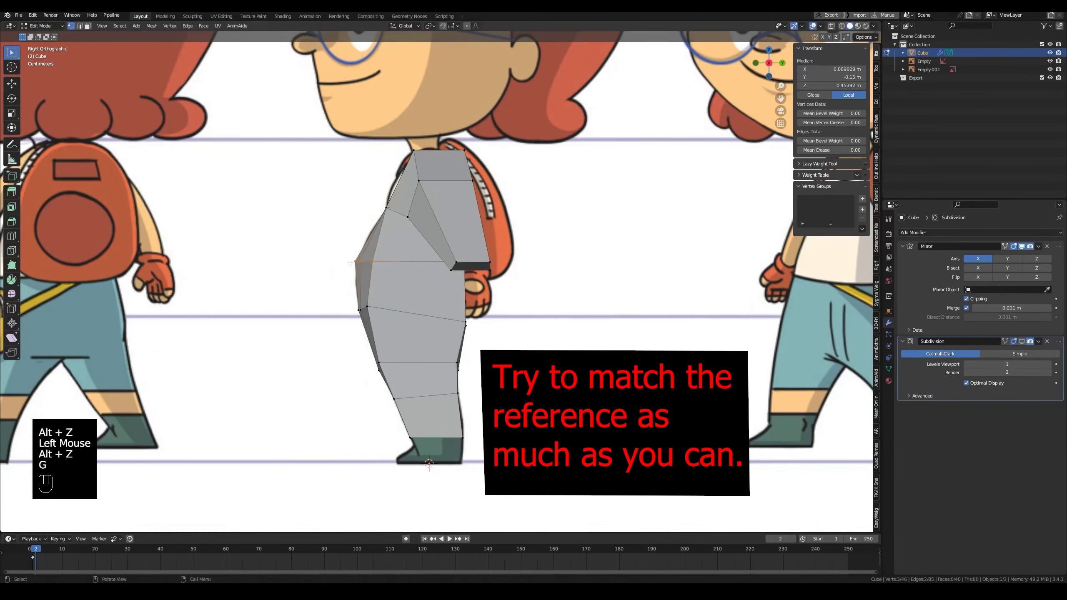
click(356, 261)
middle_drag(356, 261, 488, 293)
key(g)
click(399, 312)
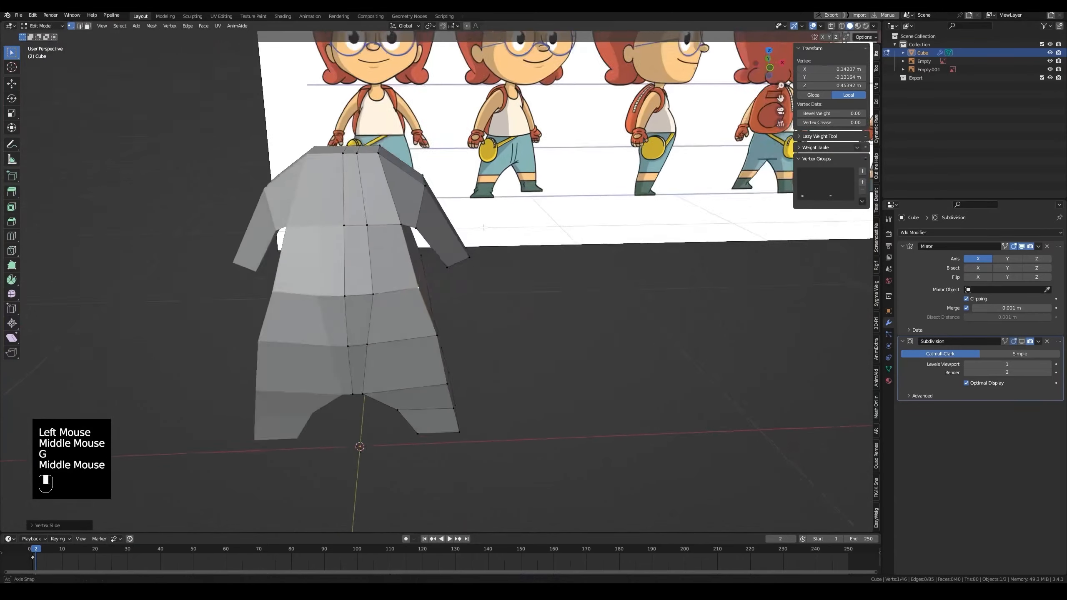
Step: Try sliding the outer front vertex of the hip loop, compare it with the side reference, and undo the adjustment
click(432, 330)
key(g)
click(436, 331)
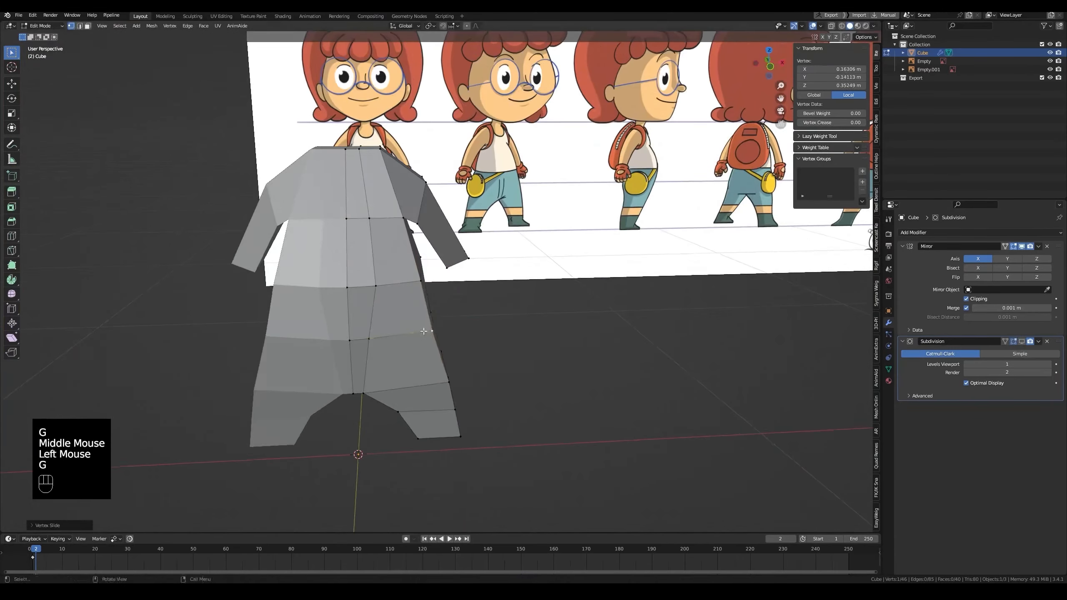
middle_drag(436, 331, 391, 330)
key(grave)
key(alt+z)
key(alt+z)
key(ctrl+z)
middle_drag(483, 324, 420, 337)
key(ctrl+z)
key(alt+z)
key(alt+z)
Step: Extrude the leg's bottom face down to the ground line of the side reference
scroll(440, 381, up, 2)
key(3)
middle_drag(420, 336, 420, 420)
click(420, 496)
key(grave)
key(alt+z)
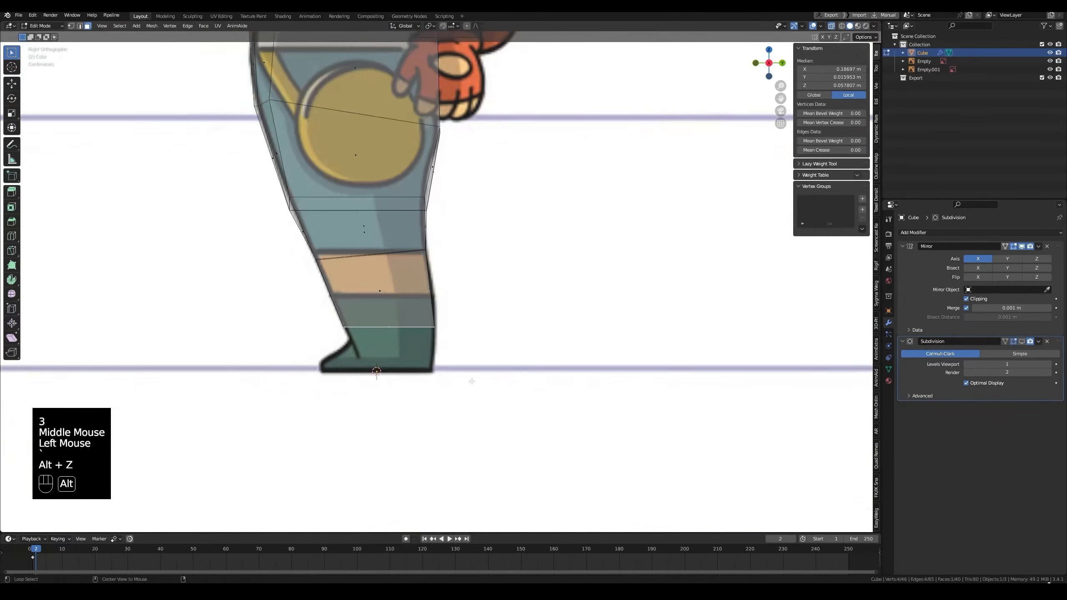
key(alt+z)
key(e)
key(alt+z)
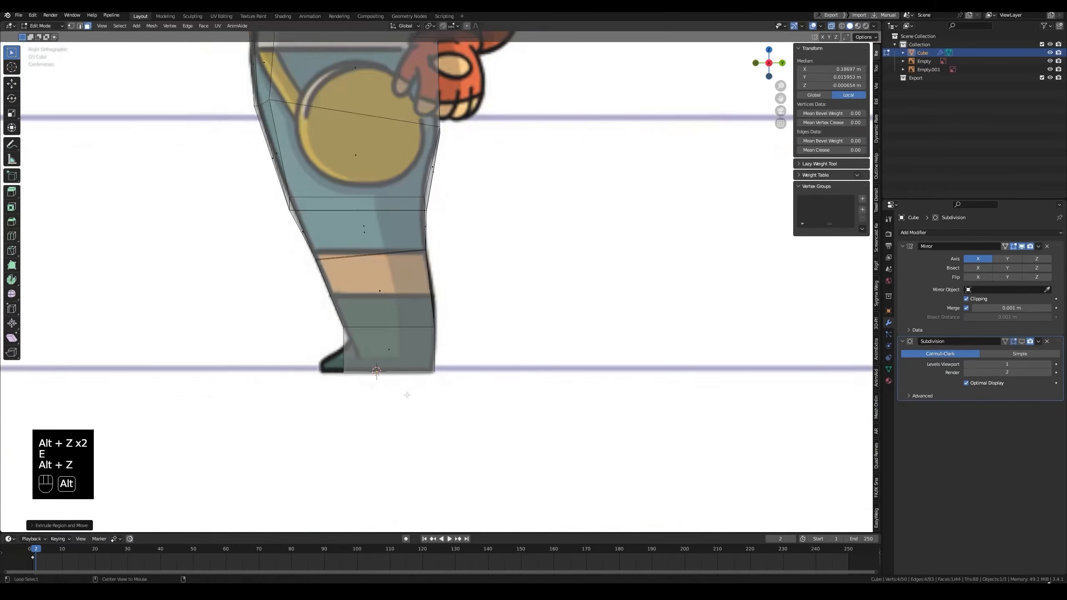
key(alt+z)
Step: Extrude the front face of the new foot section forward to the reference toe
middle_drag(417, 395, 483, 382)
click(441, 378)
key(grave)
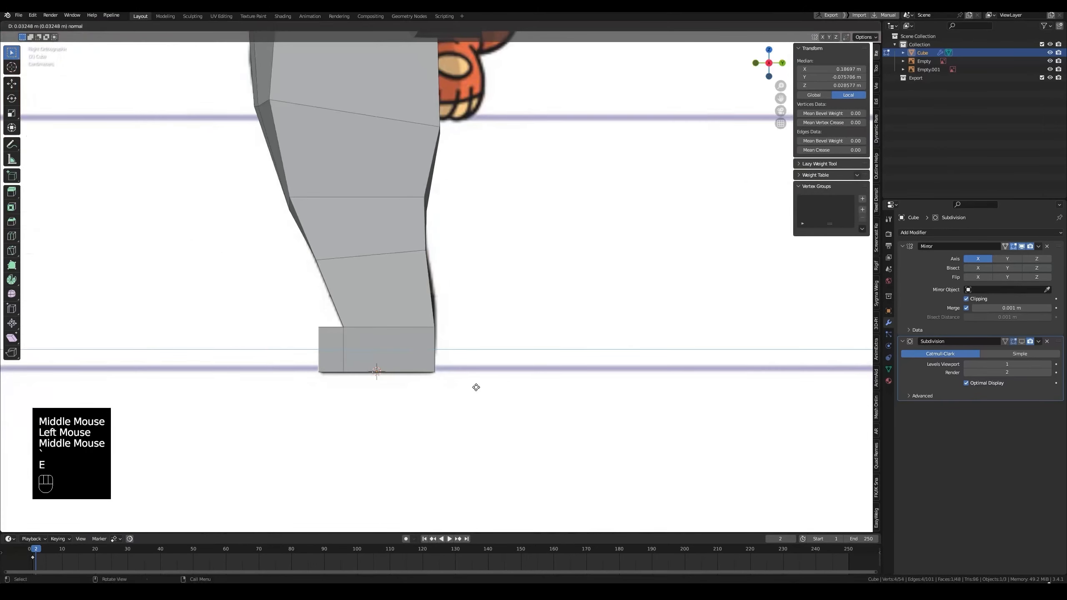
key(alt+z)
Step: Lower the top front edge of the toe block to slope the foot
middle_drag(364, 362, 369, 354)
key(2)
click(368, 352)
key(alt+z)
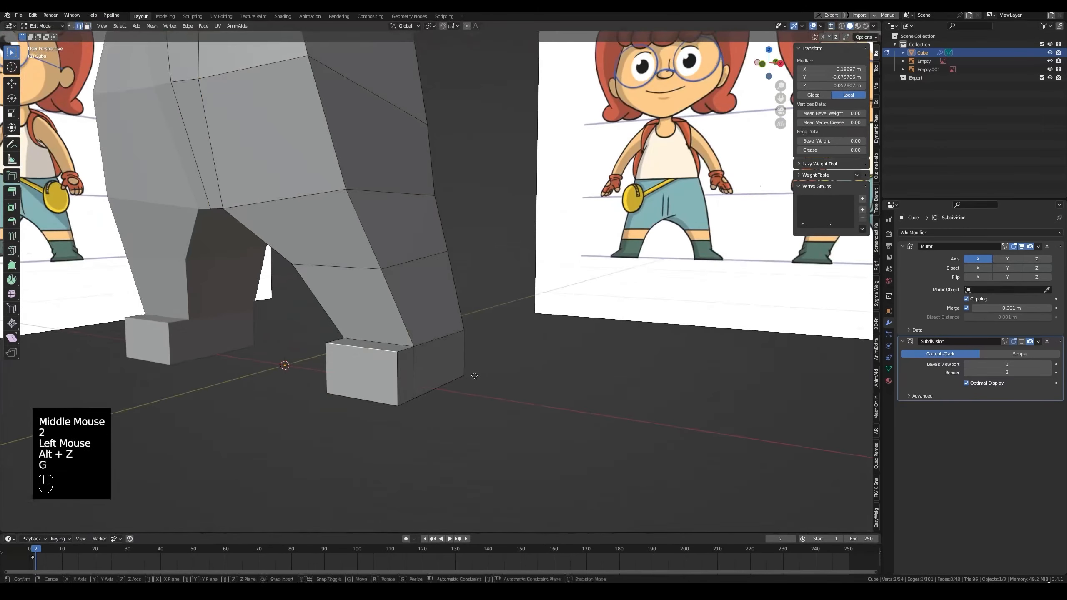
key(g)
click(454, 413)
Step: Move the front ankle edge to match the boot's instep in the side reference
key(grave)
key(alt+z)
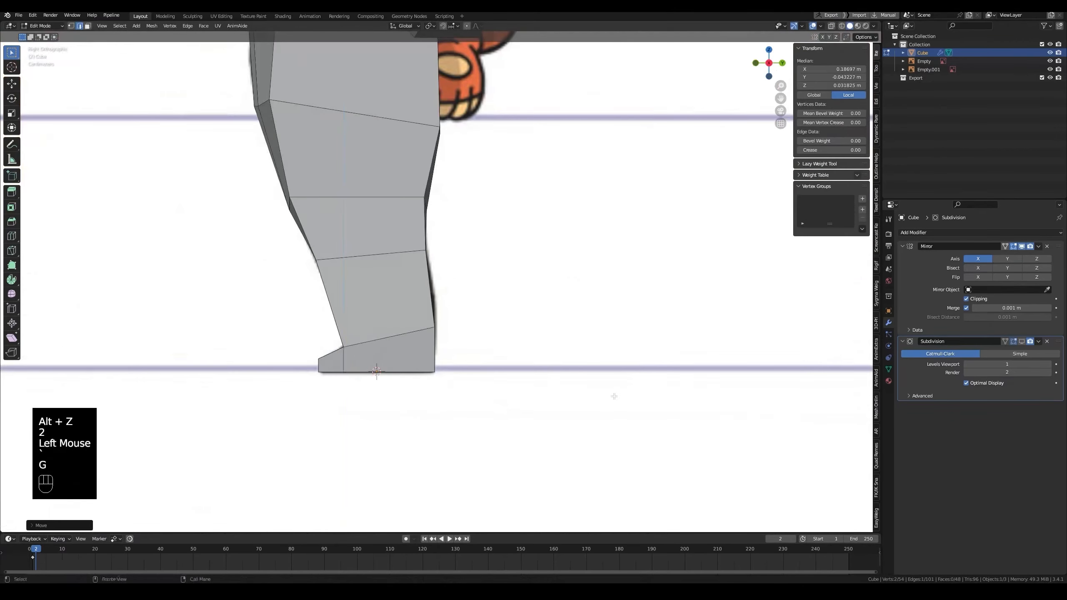
key(alt+z)
key(g)
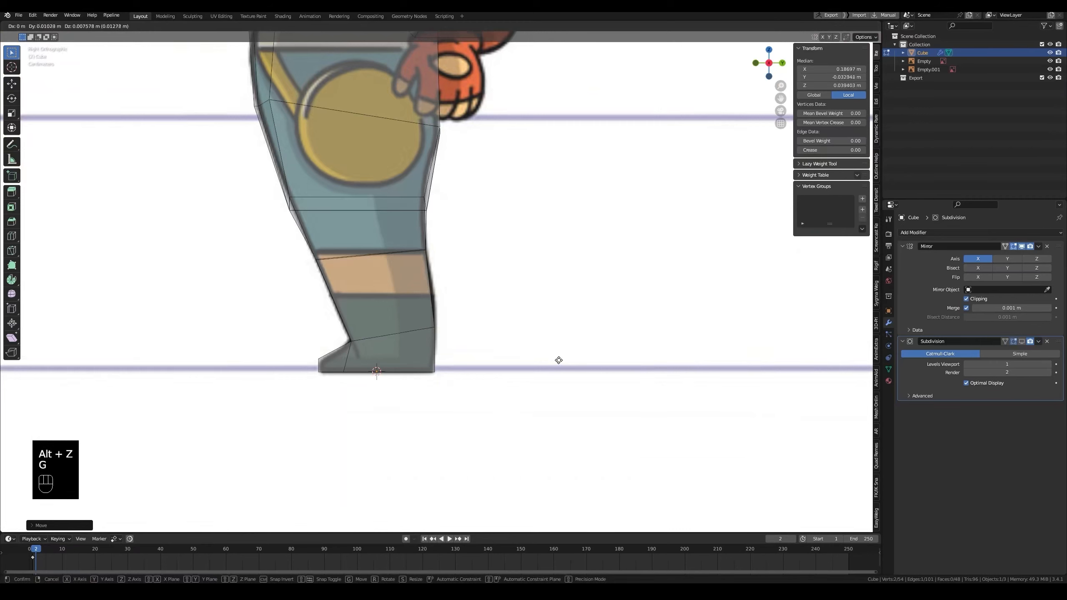
click(557, 362)
middle_drag(557, 362, 483, 370)
Step: Select the front face of the toe and move it slightly back to the reference boot tip
key(alt+z)
key(3)
click(420, 385)
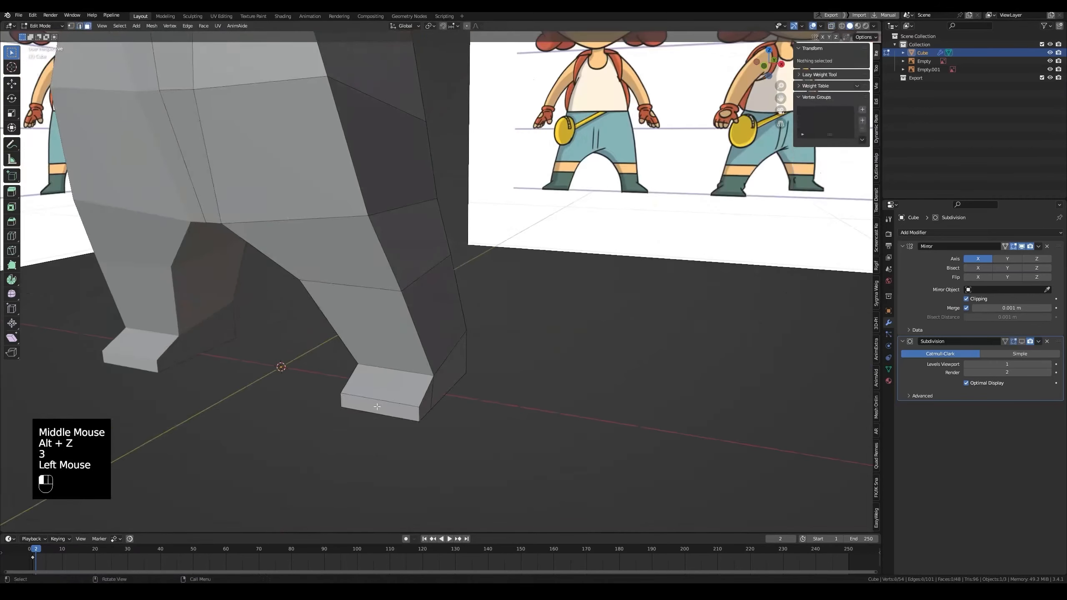
key(grave)
key(alt+z)
key(g)
key(g)
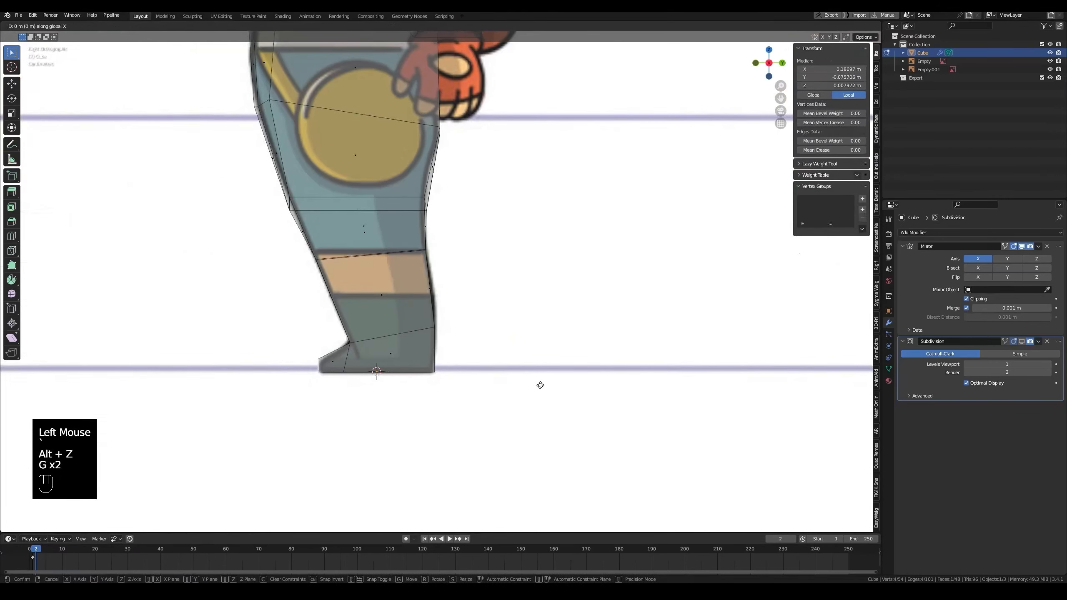
click(543, 386)
key(s)
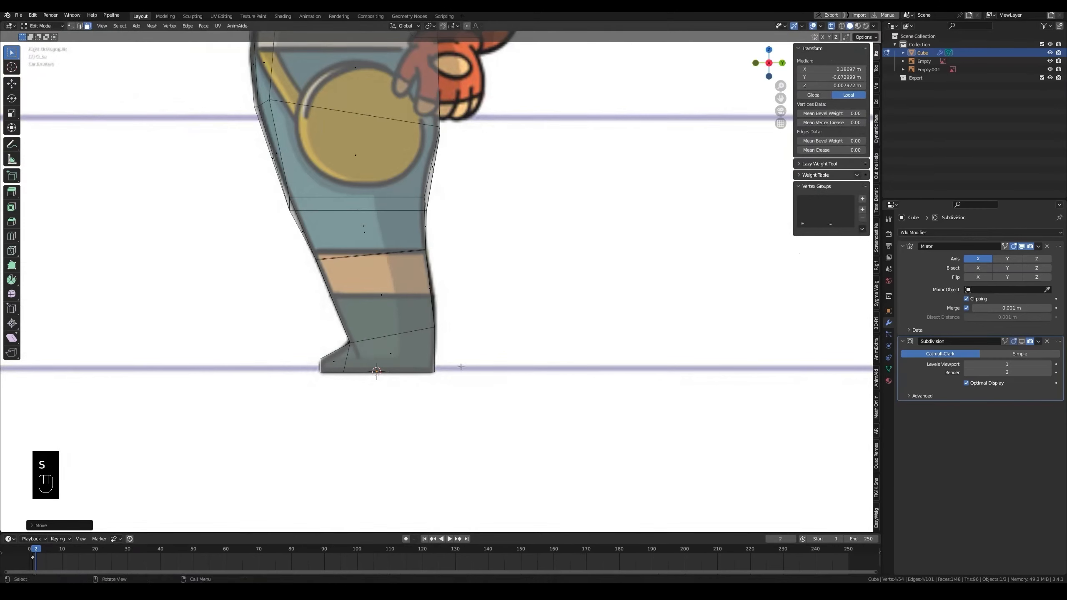
Step: Adjust the toe's top front edge along the Z axis to match the side reference
middle_drag(351, 359, 383, 383)
key(alt+z)
key(grave)
key(g)
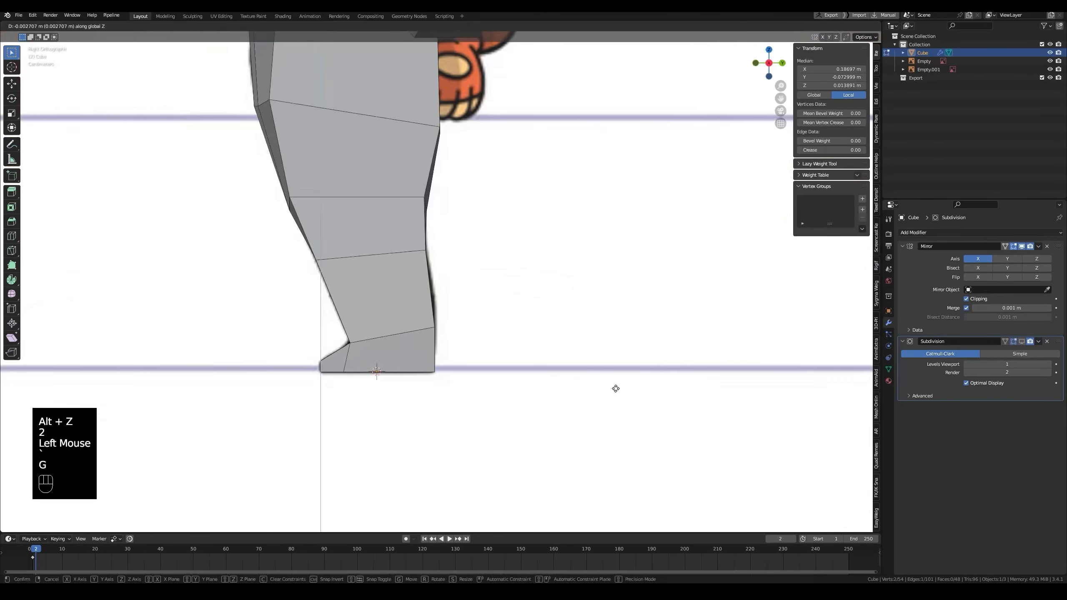
click(616, 388)
key(alt+z)
key(alt+z)
Step: Preview the smoothed leg in the viewport and try a loop cut around the foot
click(1019, 342)
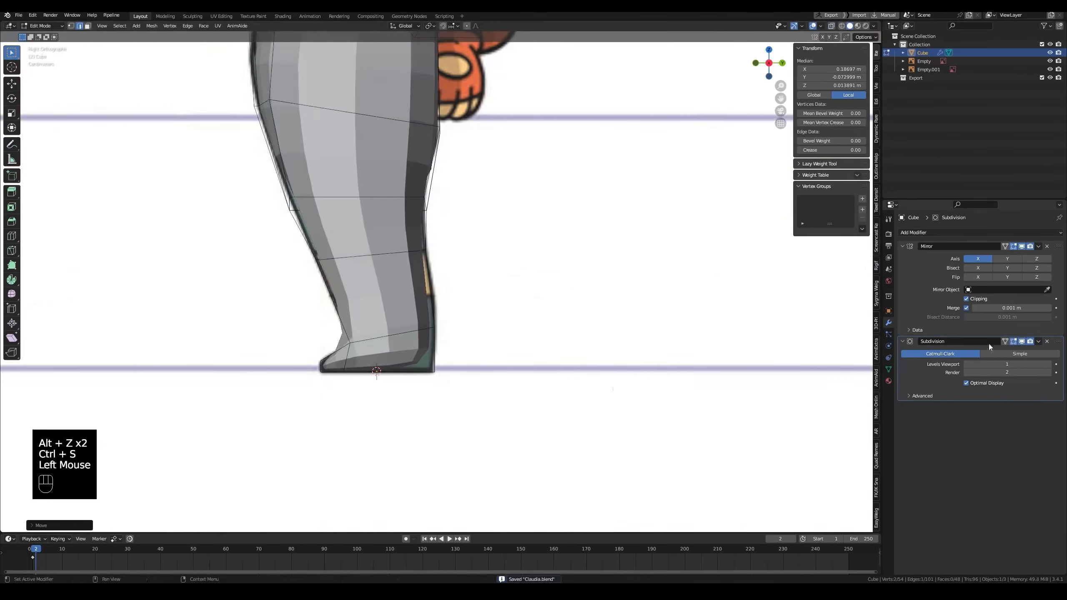
key(alt+z)
key(alt+z)
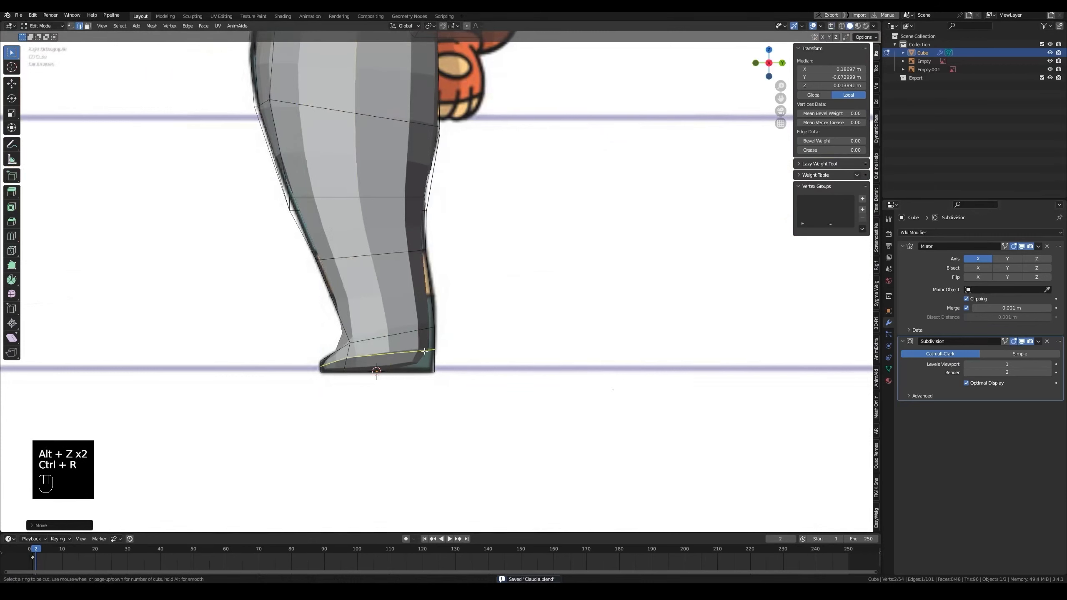
key(ctrl+z)
key(alt+z)
key(alt+z)
click(1022, 341)
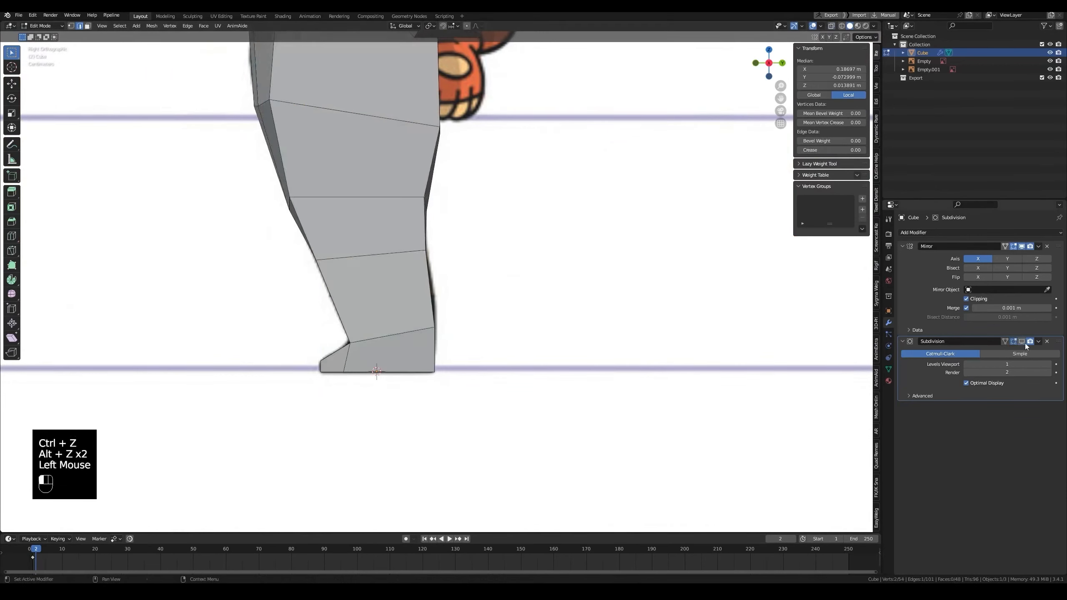
Step: Save the file and compare the leg and foot width with the front reference
key(ctrl+s)
middle_drag(483, 349, 307, 242)
scroll(449, 353, down, 3)
key(alt+z)
key(alt+z)
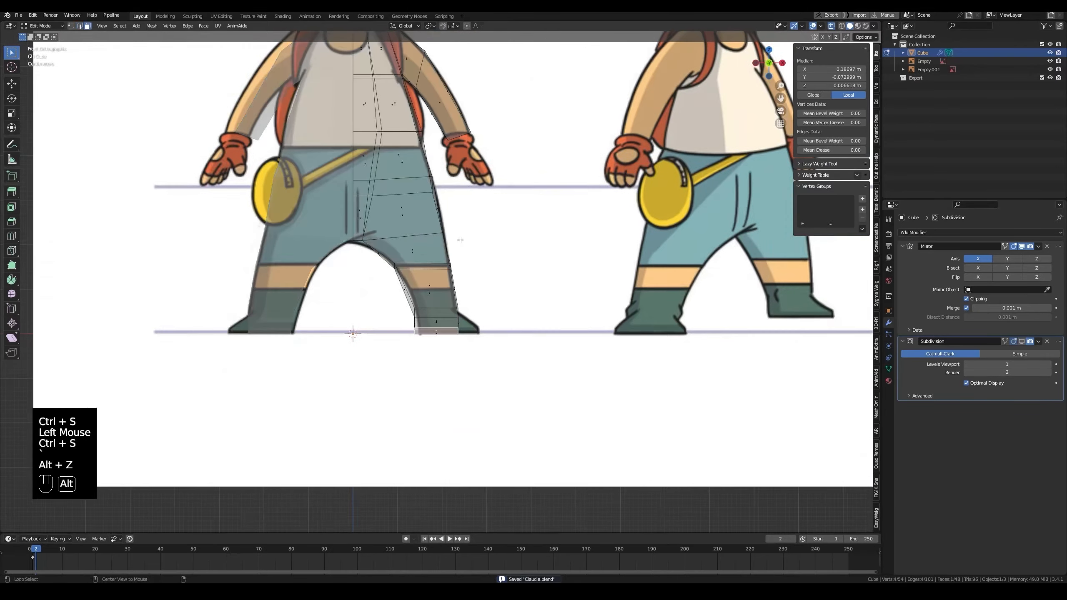
key(alt+z)
shift+middle_drag(460, 240, 495, 258)
key(alt+z)
alt+scroll(383, 266, up, 1)
scroll(383, 266, up, 2)
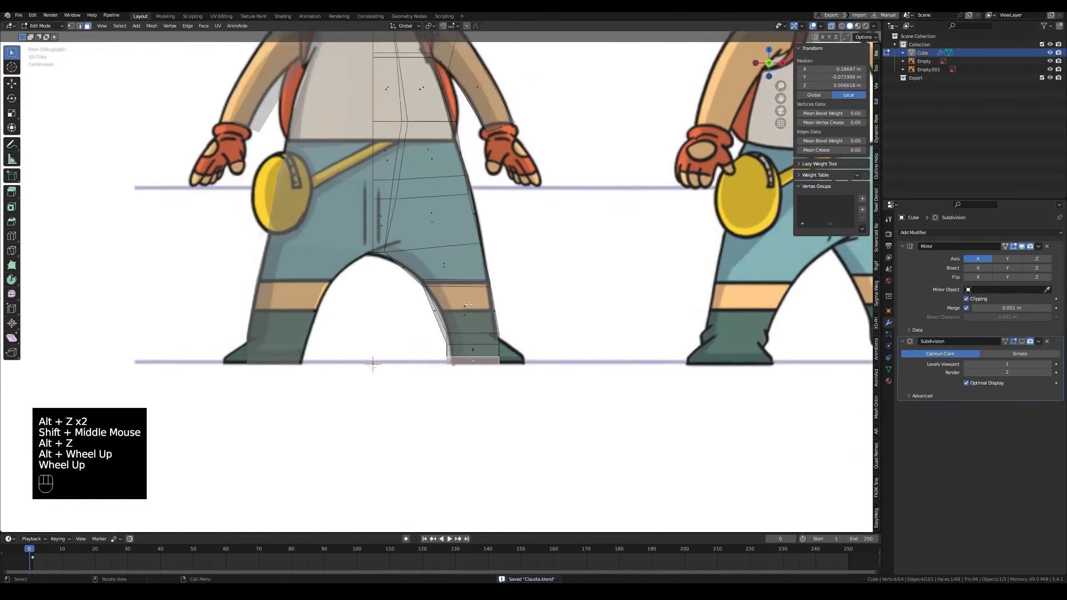
key(alt+z)
scroll(384, 266, down, 2)
Step: Clear the selection and inspect the feet in perspective and against the front reference
middle_drag(384, 266, 467, 379)
click(483, 470)
key(ctrl+shift+F9)
middle_drag(483, 469, 447, 408)
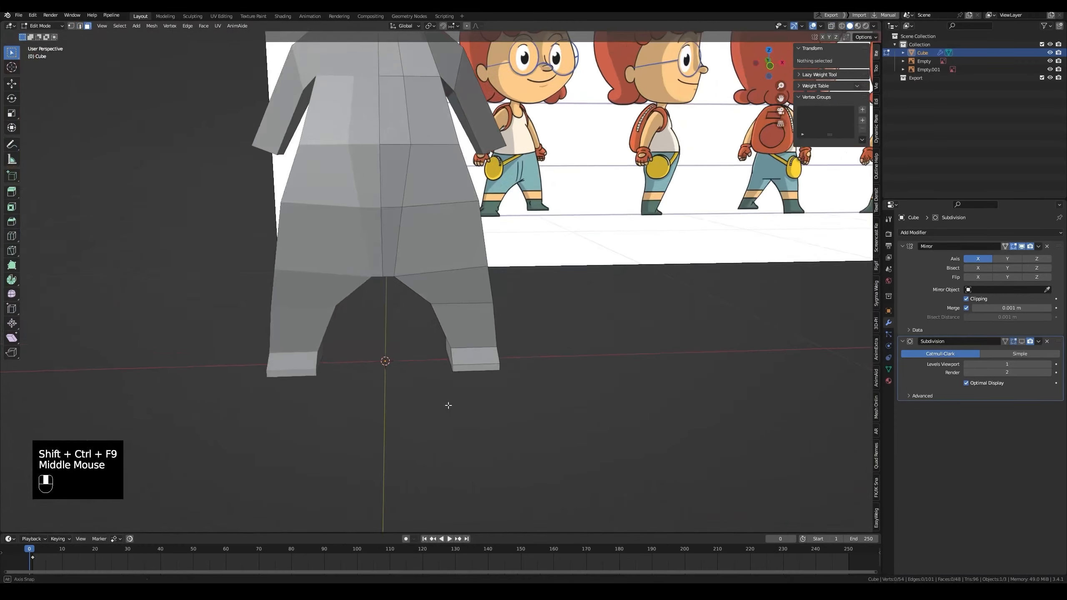
scroll(486, 382, down, 1)
middle_click(487, 383)
middle_click(486, 383)
key(grave)
key(alt+z)
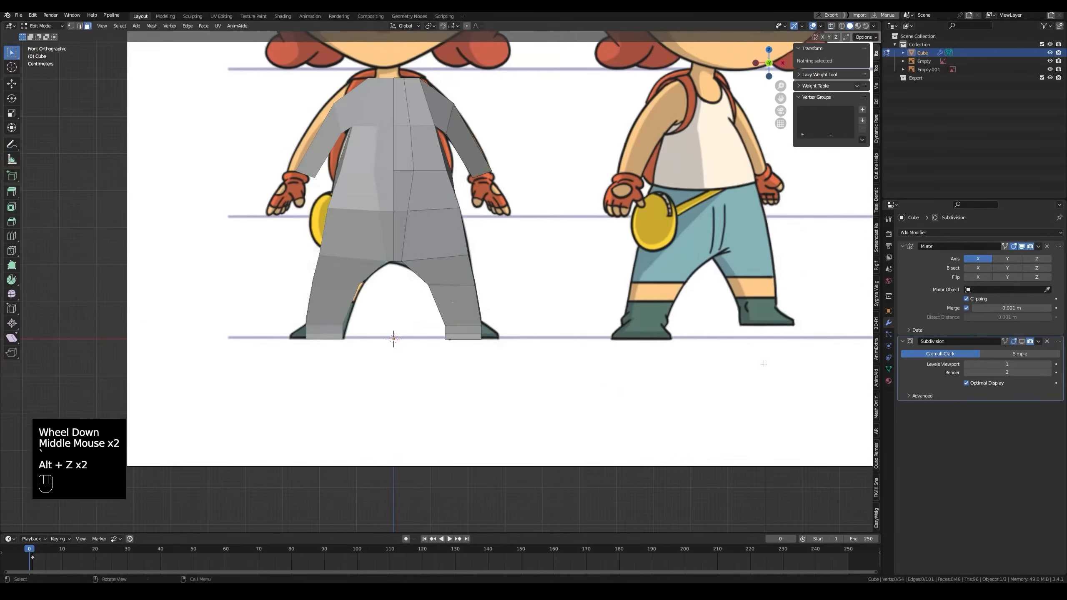
Step: Lower the crotch edge slightly along the Z axis with proportional editing to match the front reference
middle_drag(588, 305, 304, 185)
key(grave)
scroll(413, 286, up, 2)
key(2)
click(294, 180)
key(grave)
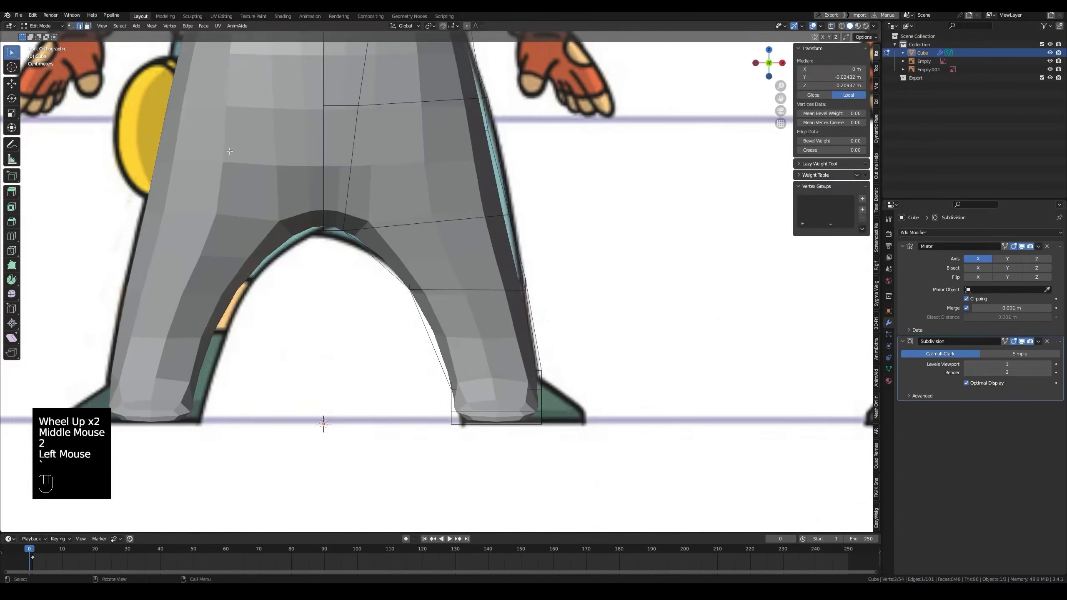
key(g)
click(375, 196)
click(467, 26)
key(g)
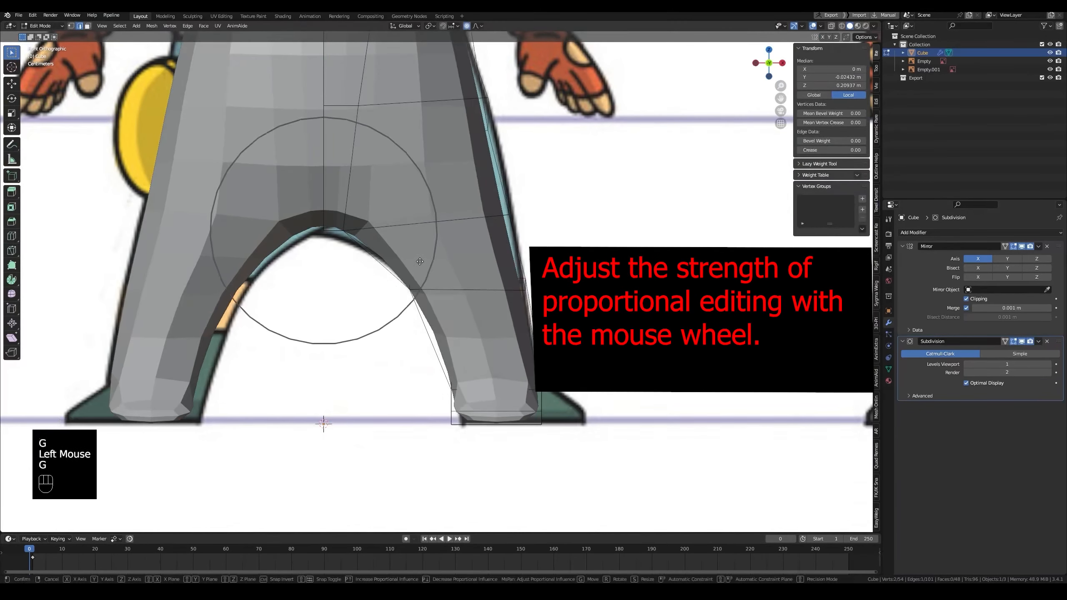
key(z)
click(420, 265)
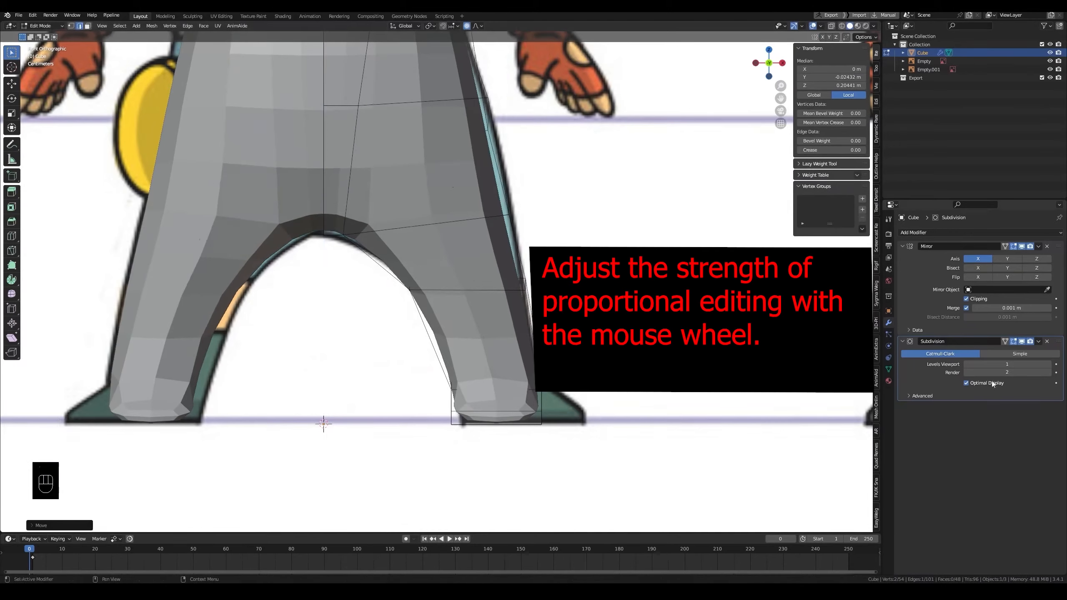
Step: Turn off the edit-mode subdivision preview and inspect the body in perspective
click(1021, 341)
key(alt+z)
key(alt+z)
middle_drag(504, 297, 572, 307)
scroll(572, 307, down, 3)
key(grave)
key(alt+z)
key(alt+z)
middle_drag(521, 252, 511, 206)
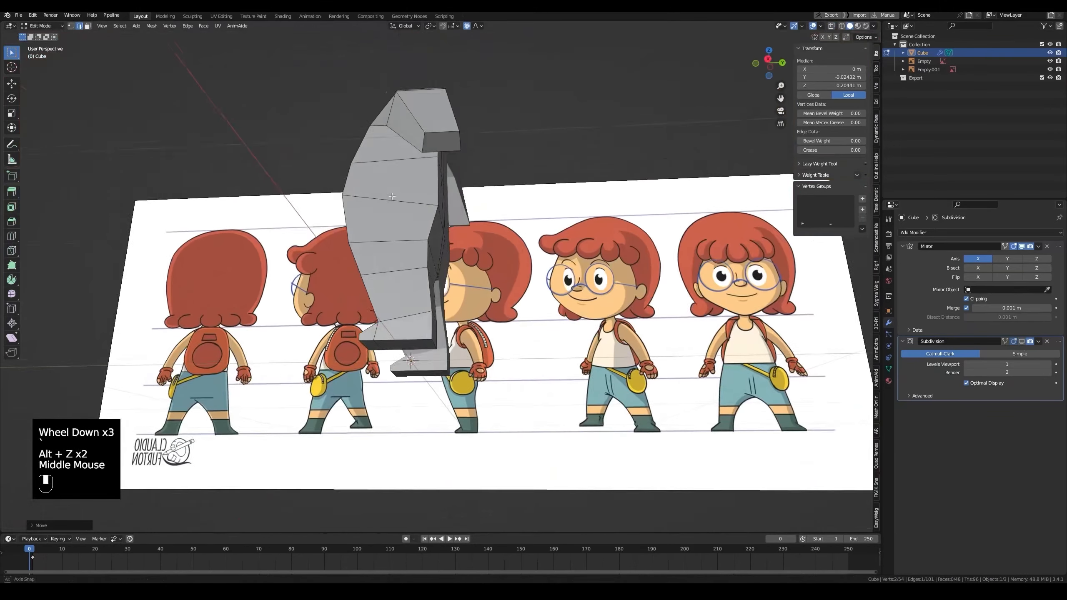
Step: Add a lengthwise loop cut down the side of the arm, body and leg, and save the file
key(3)
click(441, 146)
key(grave)
key(alt+z)
key(alt+z)
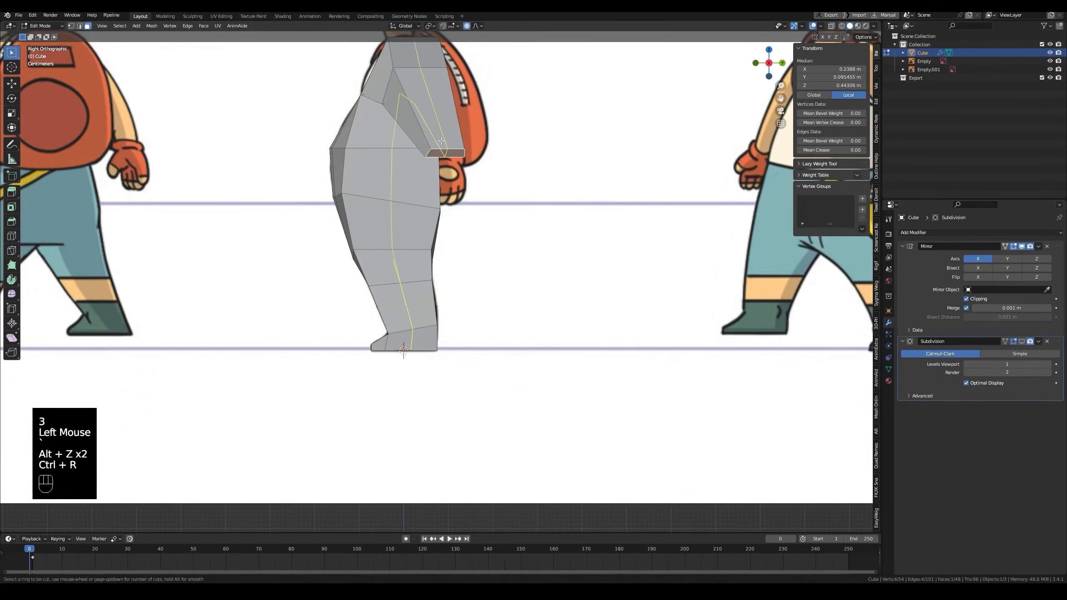
click(433, 100)
key(ctrl+s)
key(grave)
key(alt+z)
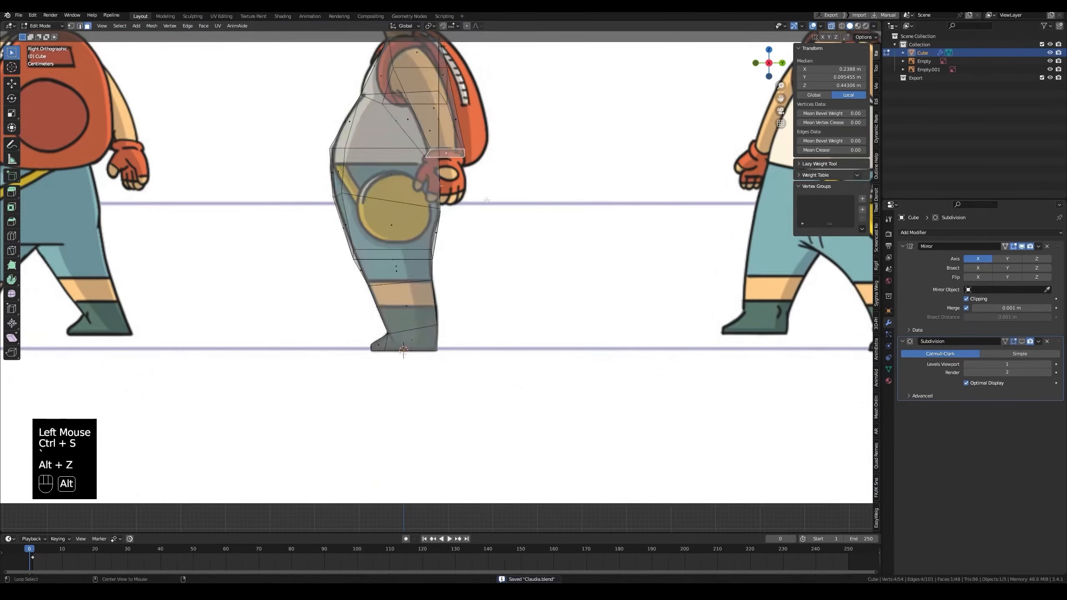
key(alt+z)
shift+middle_drag(433, 101, 386, 223)
key(grave)
key(alt+z)
key(alt+z)
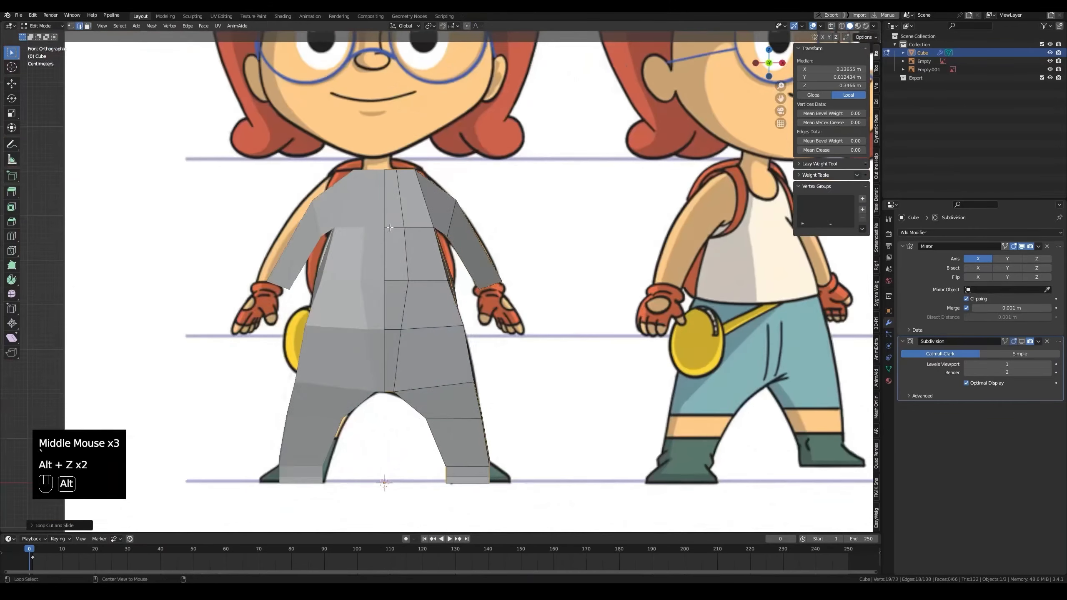
Step: Add another lengthwise loop cut through the front and back of the leg and foot, and preview the smoothing against the side reference
middle_drag(344, 190, 531, 392)
key(ctrl+r)
key(grave)
key(alt+z)
key(alt+z)
middle_drag(506, 436, 479, 412)
click(1021, 342)
key(grave)
key(alt+z)
key(alt+z)
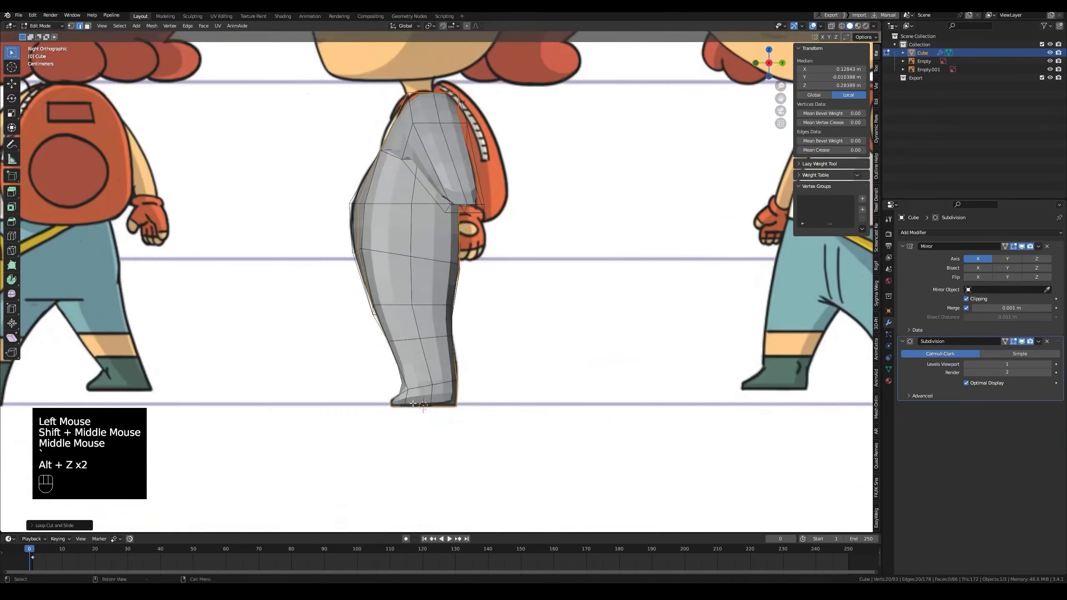
Step: Narrow the toe tip by scaling its two front corner edges inward, and preview the smoothed foot
middle_drag(597, 417, 546, 420)
scroll(546, 420, up, 2)
shift+middle_drag(546, 420, 441, 323)
click(510, 449)
scroll(510, 449, up, 2)
key(2)
middle_drag(441, 323, 394, 321)
click(447, 364)
shift+click(335, 316)
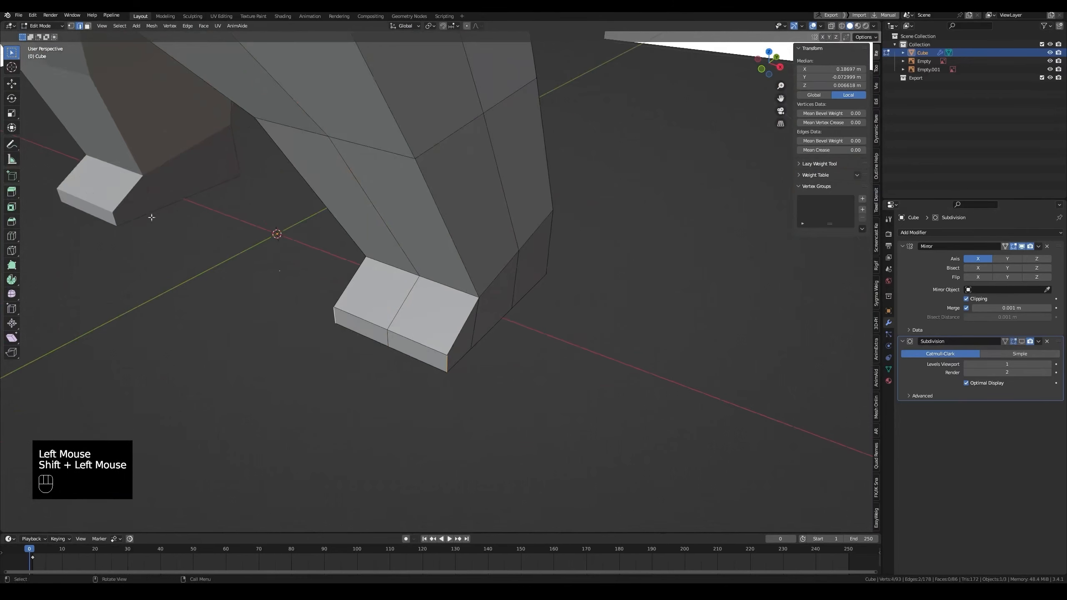
drag(422, 354, 400, 344)
click(1022, 342)
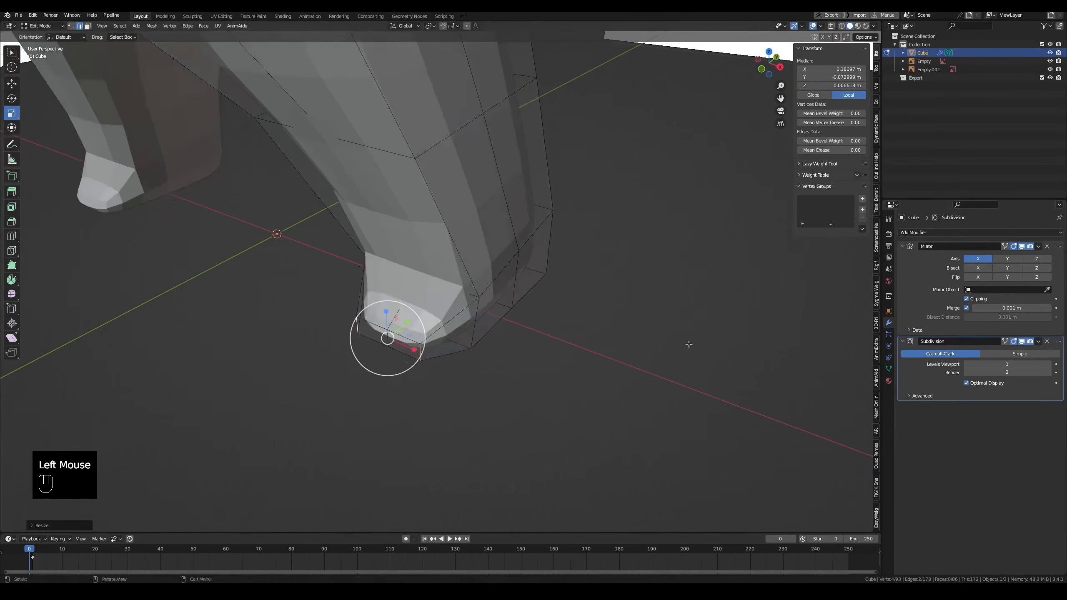
Step: Move the toe's two front corner edges along the Y axis to fit the side reference
middle_drag(421, 341, 392, 359)
key(grave)
key(alt+z)
key(alt+z)
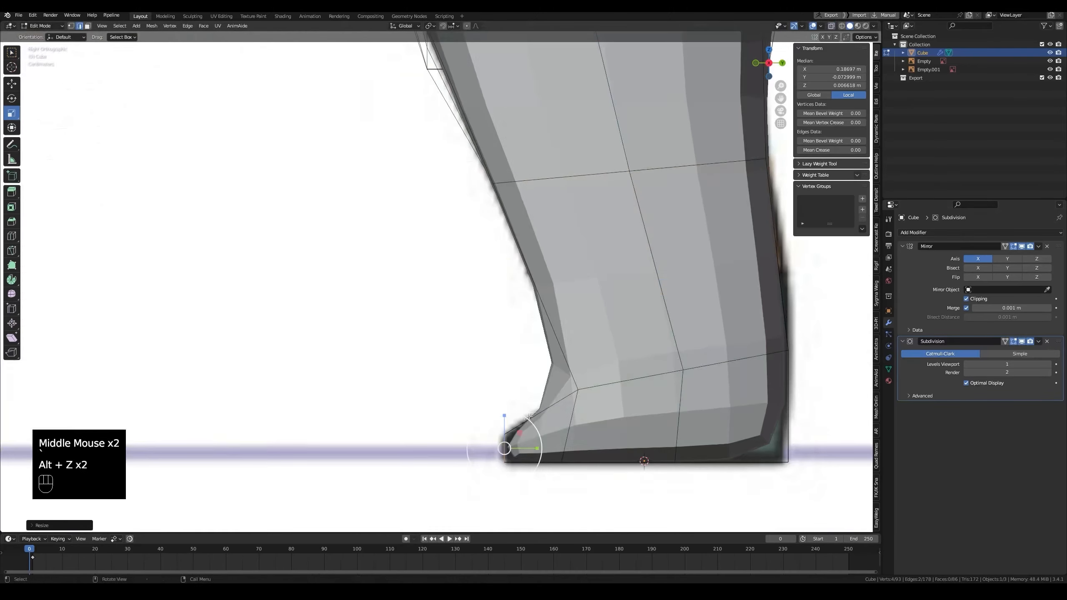
key(w)
key(g)
middle_drag(378, 291, 519, 319)
key(y)
click(408, 306)
Step: Select the toe's two front faces, adjust their position and check the smoothed foot in perspective
key(3)
click(437, 359)
shift+click(437, 359)
key(g)
click(439, 361)
key(alt+z)
key(alt+z)
alt+scroll(505, 358, down, 1)
scroll(505, 358, down, 1)
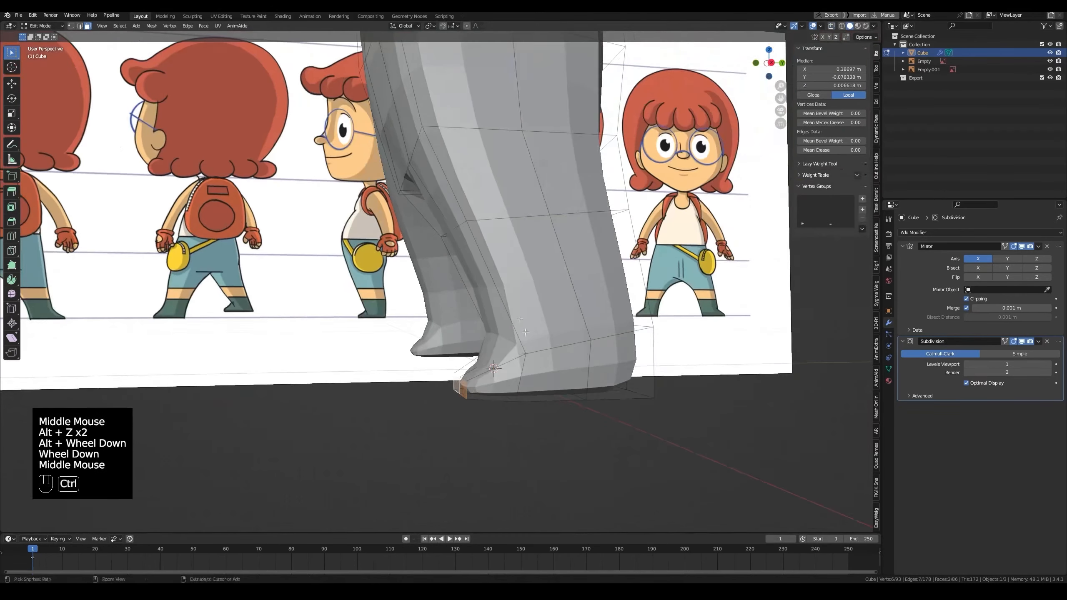
Step: Add a horizontal loop cut around the lower leg, slide it down toward the ankle and save the file
key(ctrl+r)
click(519, 317)
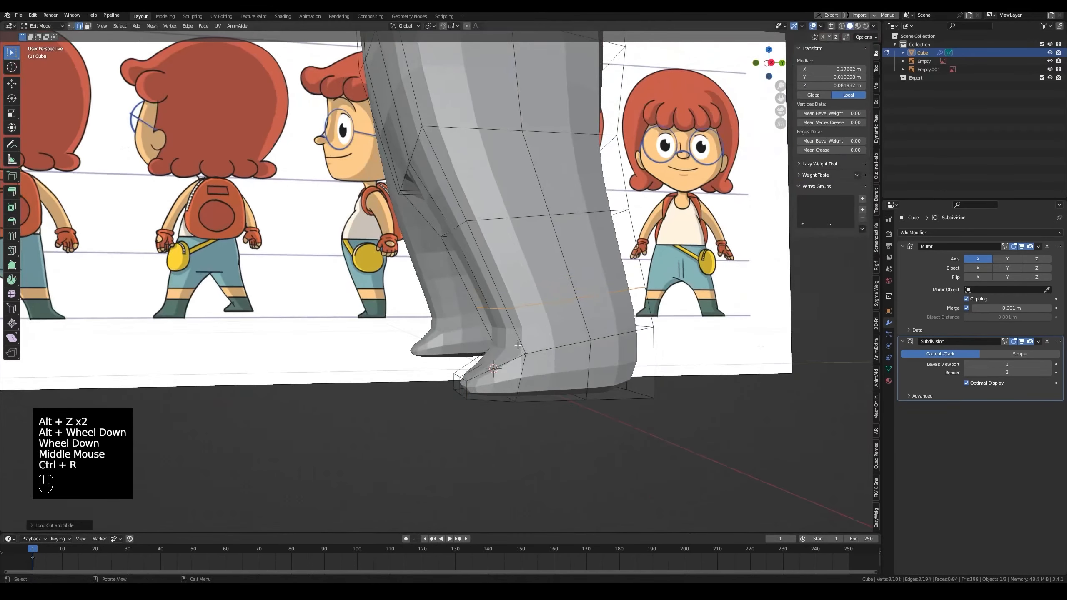
click(1022, 342)
middle_drag(458, 335, 444, 354)
key(g)
key(g)
click(554, 358)
key(ctrl+r)
right_click(467, 357)
key(ctrl+s)
scroll(486, 357, down, 4)
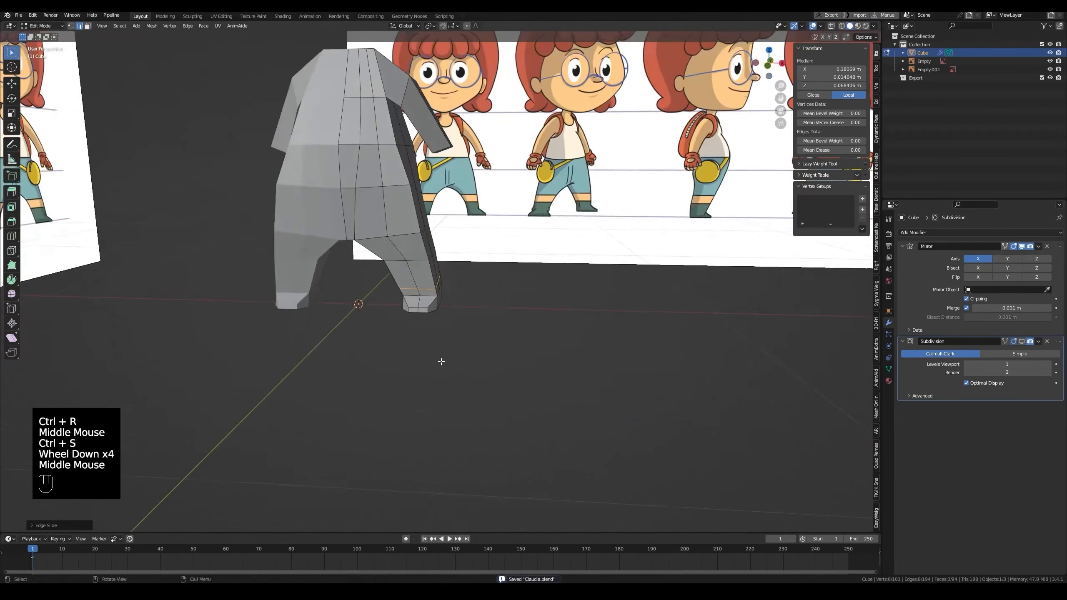
Step: Select only the new loop's inner ankle vertices and move them to the leg outline of the front reference
key(grave)
key(alt+z)
key(alt+z)
scroll(417, 315, up, 3)
key(alt+z)
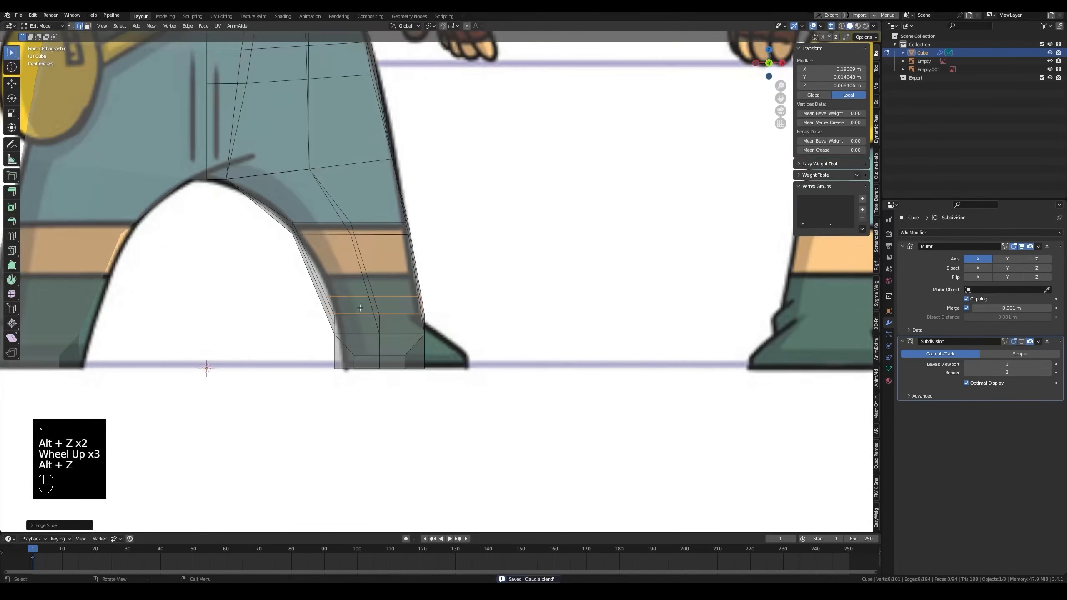
scroll(417, 314, up, 1)
key(1)
drag(269, 278, 320, 323)
key(alt+z)
middle_drag(321, 323, 479, 324)
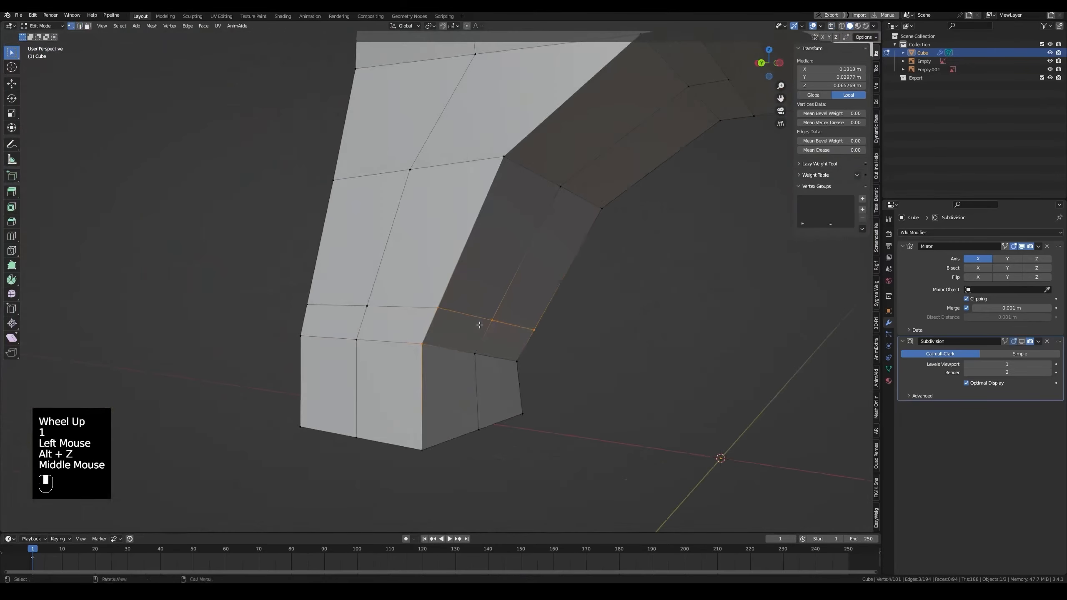
shift+click(424, 346)
key(grave)
key(alt+z)
key(g)
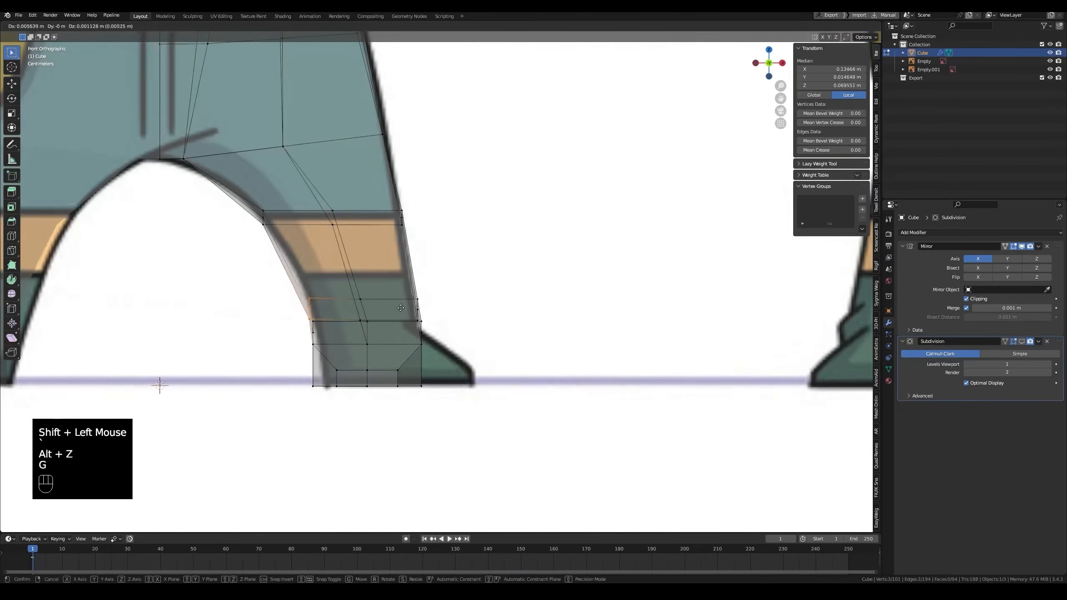
click(402, 307)
Step: Select the column of inner boot vertices and move them along the X axis to fit the front reference
key(alt+z)
key(alt+z)
click(301, 314)
middle_drag(301, 314, 336, 311)
key(alt+z)
key(grave)
key(alt+z)
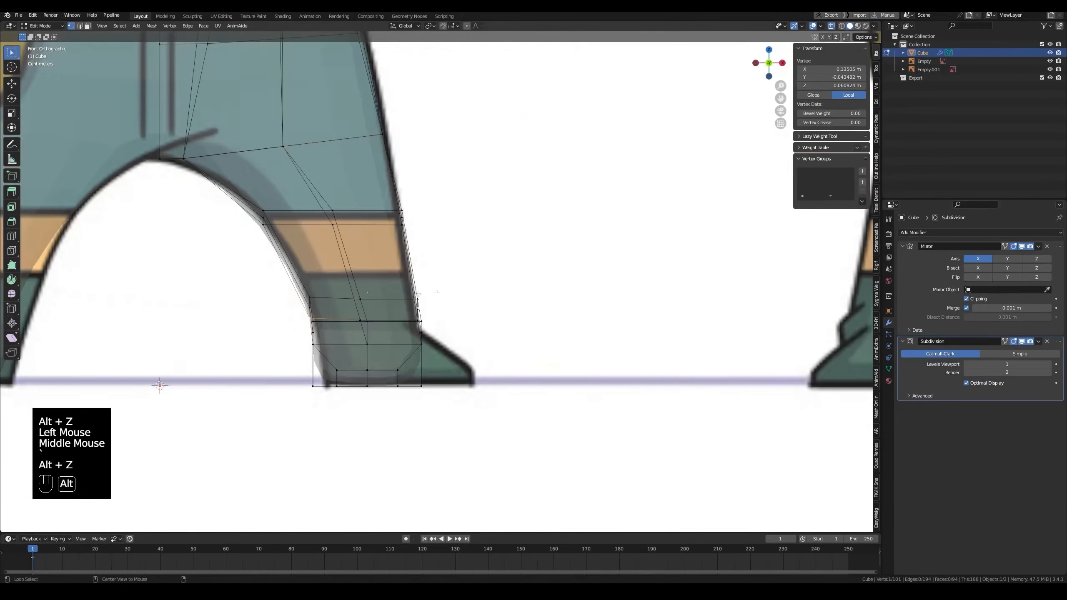
drag(279, 279, 328, 356)
key(g)
right_click(297, 282)
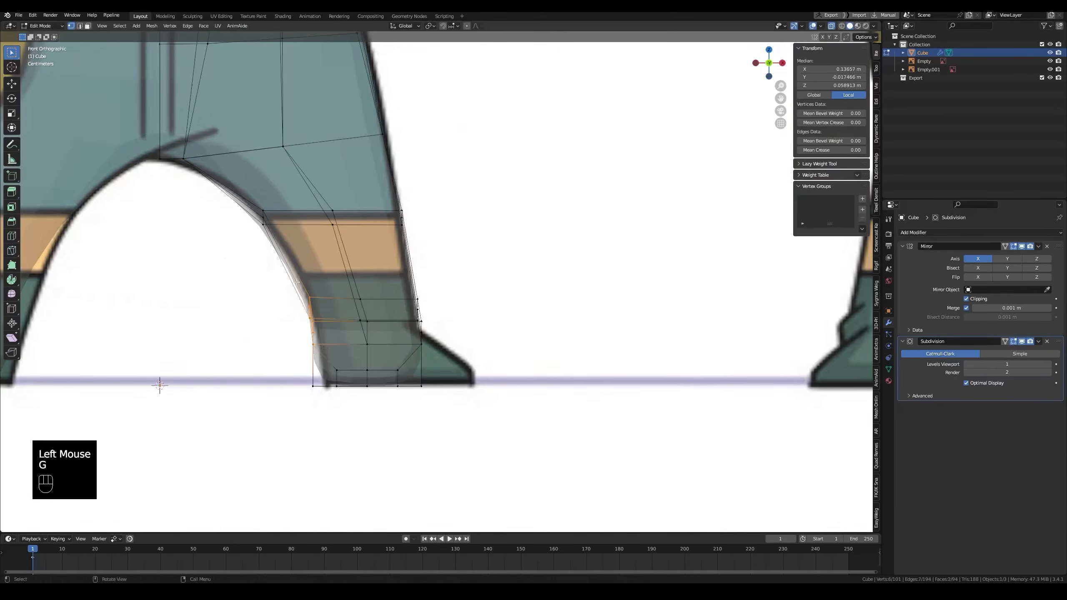
key(g)
key(x)
click(442, 313)
Step: Fit the upper inner boot vertices and the inner knee vertices to the front reference, and save the file
drag(283, 279, 322, 314)
key(g)
right_click(331, 309)
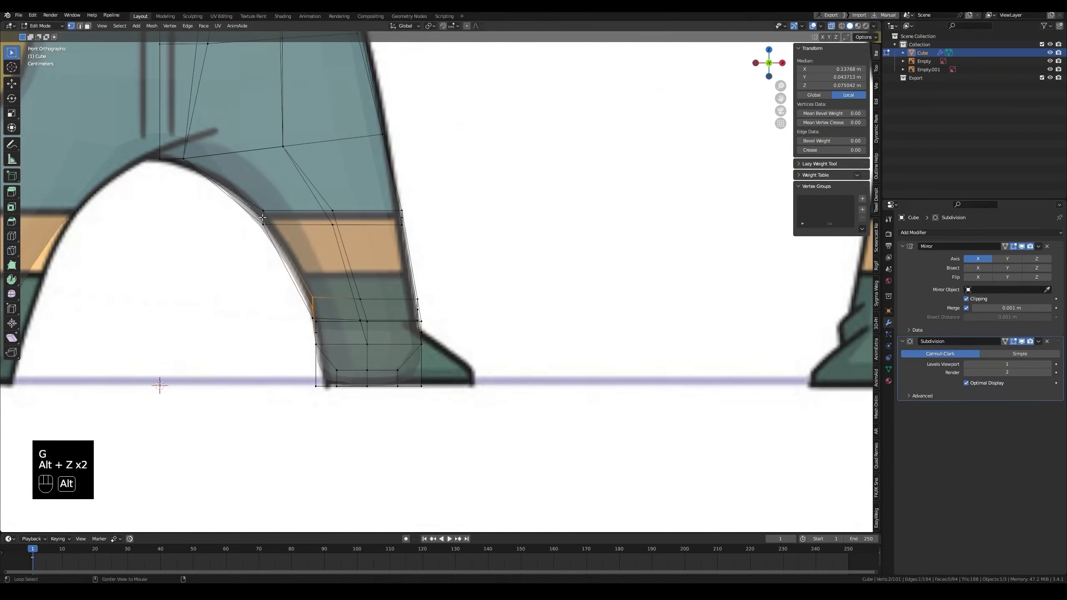
drag(252, 191, 269, 232)
key(g)
click(274, 230)
key(alt+z)
scroll(441, 281, down, 3)
key(ctrl+s)
key(alt+z)
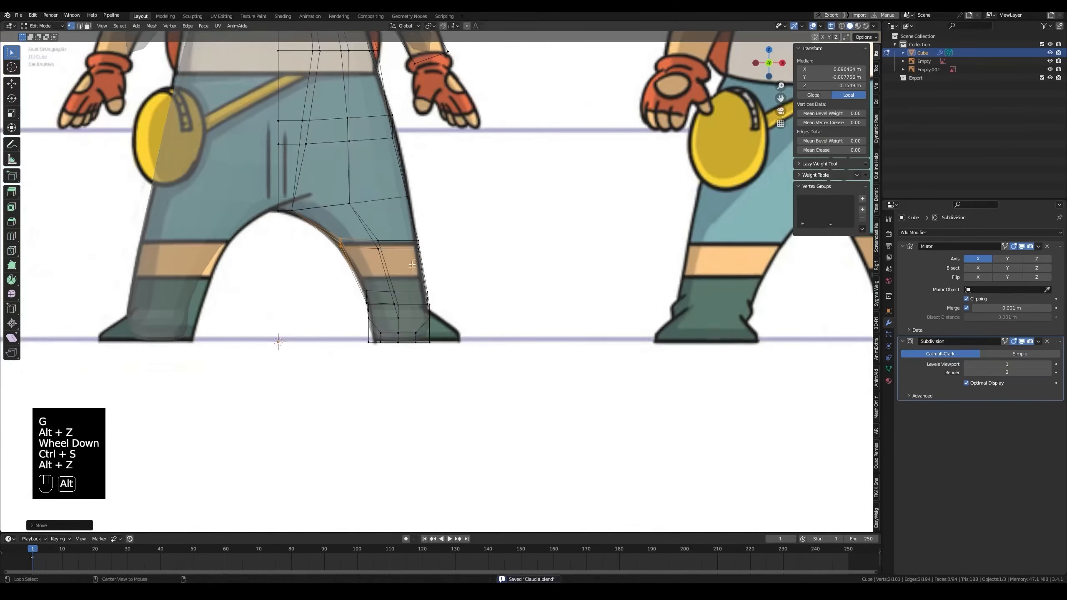
Step: Move the outer hip and outer thigh vertices to the trouser outline of the front reference, and save the file
key(alt+z)
key(alt+z)
click(394, 118)
key(g)
key(alt+z)
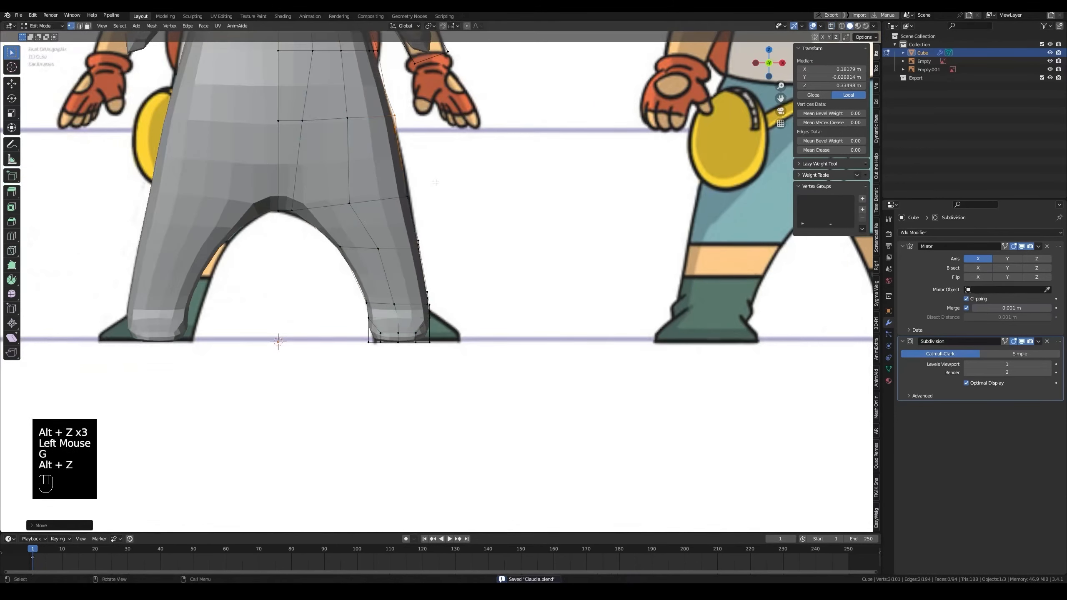
key(alt+z)
click(433, 185)
key(g)
key(alt+z)
key(ctrl+s)
Step: Inspect the smoothed body in perspective, switch off the edit-mode subdivision preview and save the file
scroll(409, 249, down, 2)
middle_drag(415, 210, 513, 325)
scroll(513, 326, up, 2)
click(1003, 342)
click(1003, 342)
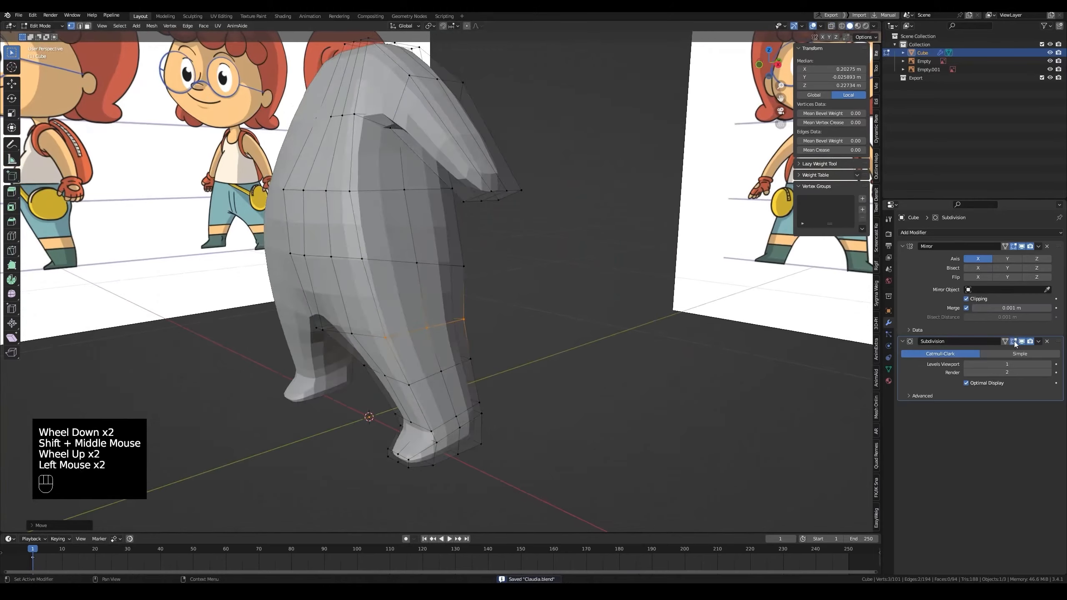
click(1003, 342)
key(ctrl+s)
scroll(465, 291, down, 2)
mouse_move(465, 291)
middle_down()
mouse_move(474, 285)
mouse_move(459, 284)
middle_up()
Step: Try to slide a path of vertices running down the front of the body and leg
click(404, 239)
mouse_move(414, 252)
middle_down()
mouse_move(392, 269)
mouse_move(424, 257)
middle_up()
ctrl+click(431, 353)
middle_drag(512, 299, 496, 316)
key(g)
key(g)
key(ctrl+z)
Step: Slide the front thigh, hip and waist vertices along their edges to even out the mesh, and save the file
click(435, 351)
key(g)
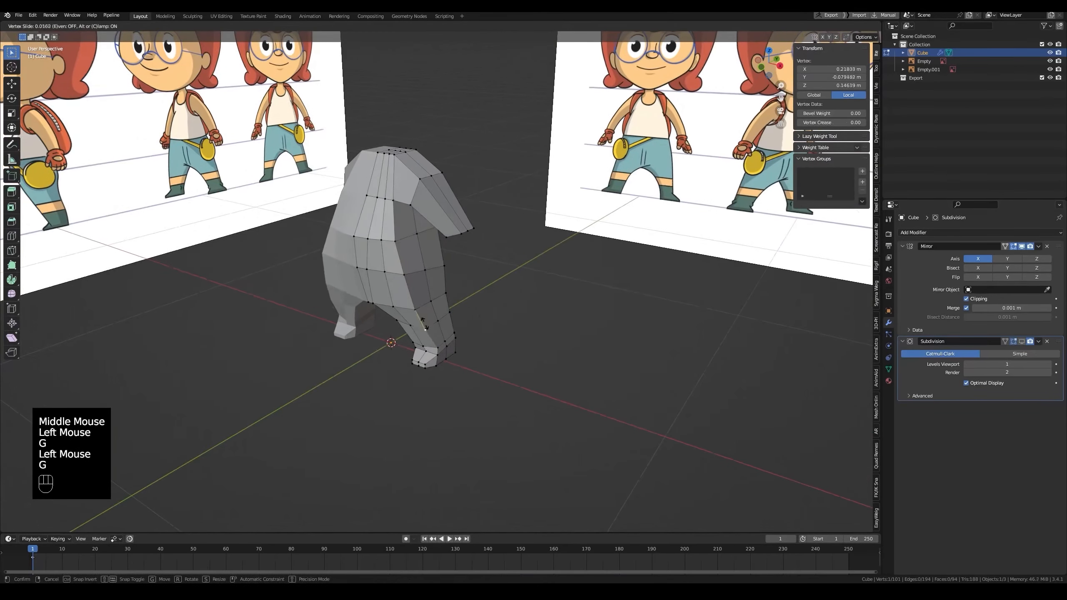
click(422, 305)
click(405, 274)
key(g)
key(g)
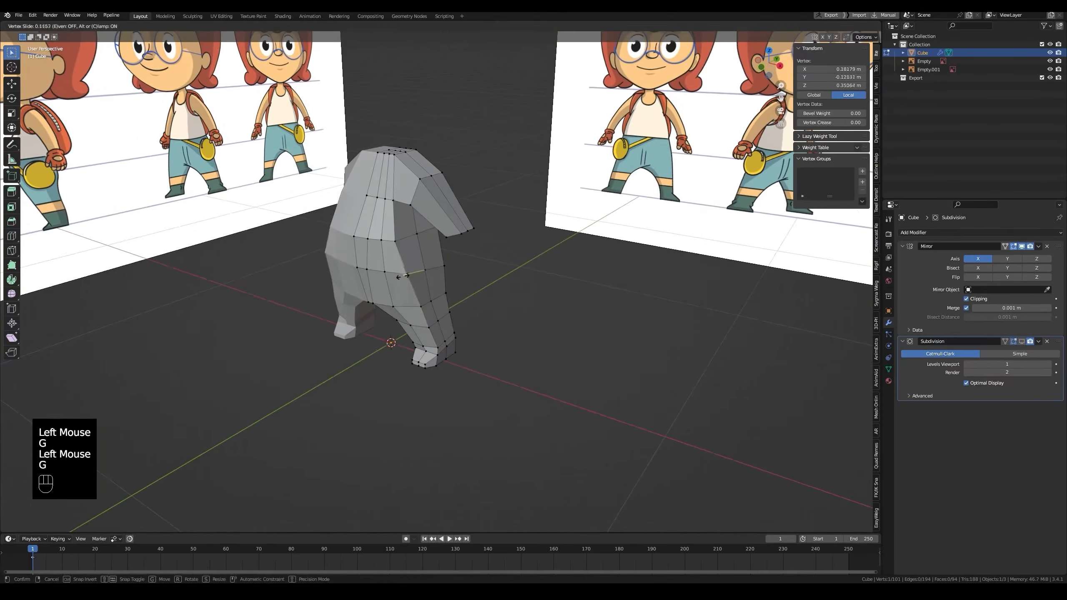
click(407, 274)
click(395, 241)
key(g)
key(g)
click(399, 238)
key(ctrl+s)
Step: Slide the front crotch-level vertex and neighbouring lower belly vertices to even their spacing, and save the file
middle_drag(398, 238, 423, 217)
click(389, 313)
key(g)
key(g)
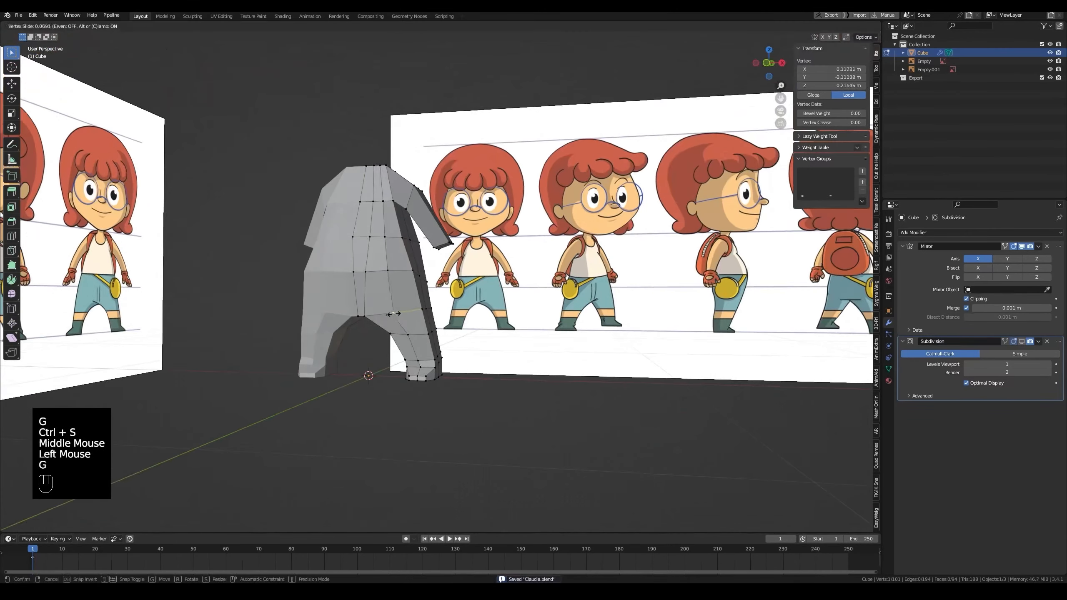
click(398, 313)
click(388, 272)
key(g)
key(g)
key(ctrl+s)
click(373, 271)
key(g)
key(g)
middle_drag(395, 283, 378, 242)
click(379, 271)
key(ctrl+s)
Step: Slide further individual lower-body vertices along their edges to smooth the mesh flow, and save the file
click(367, 293)
key(g)
click(371, 293)
key(g)
key(g)
middle_drag(371, 293, 536, 328)
click(376, 332)
click(367, 308)
key(g)
key(g)
click(373, 310)
scroll(566, 340, up, 3)
click(566, 340)
key(g)
key(g)
click(558, 337)
key(ctrl+s)
Step: Slide the outer hip vertex along its edge
scroll(548, 341, down, 2)
click(496, 326)
click(502, 330)
click(416, 260)
key(g)
key(g)
click(419, 262)
middle_drag(422, 264, 382, 268)
middle_drag(527, 264, 498, 273)
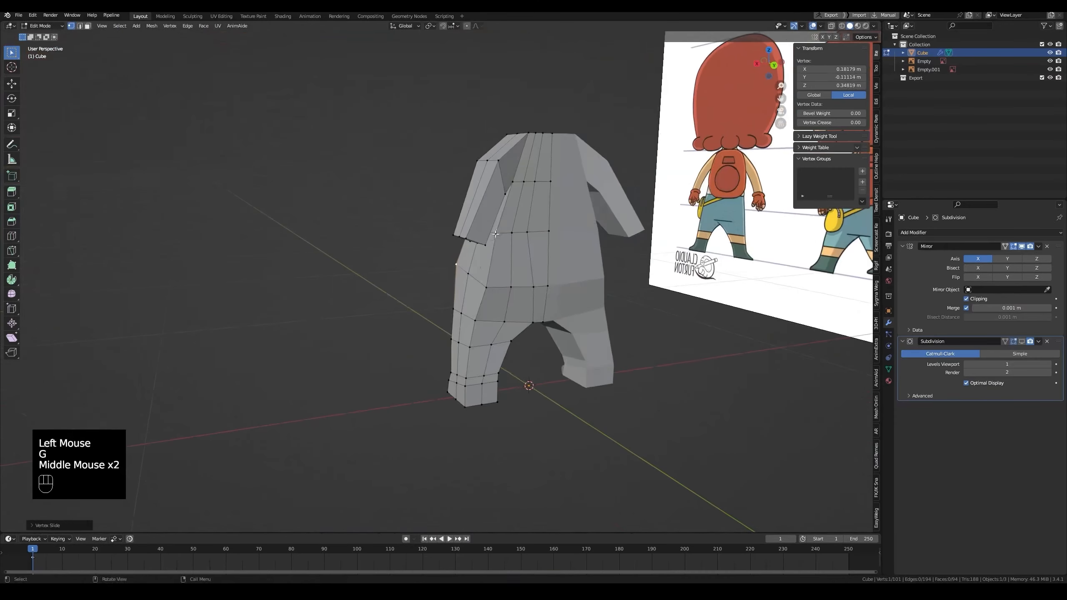
Step: Select the vertex path running from the back of the waist down the leg and slide it along the surface
click(496, 234)
middle_drag(470, 330, 483, 238)
ctrl+click(471, 383)
key(g)
key(g)
click(508, 327)
Step: Slide the outer heel vertex at the boot sole, and adjust its position along the Y axis
scroll(484, 240, up, 2)
click(455, 355)
key(g)
key(g)
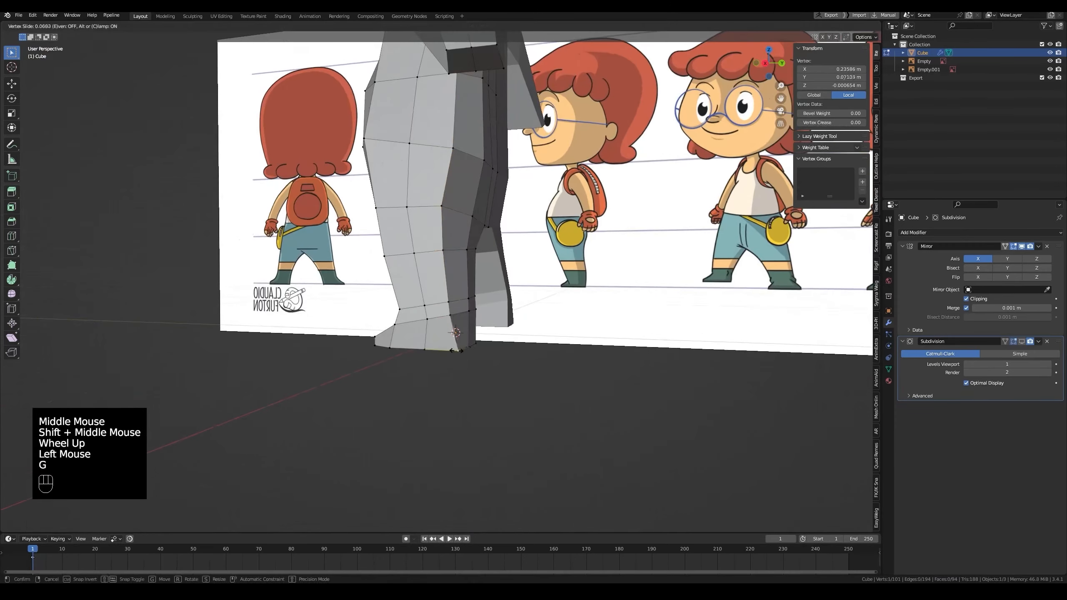
click(458, 354)
middle_drag(463, 352, 519, 400)
key(g)
key(g)
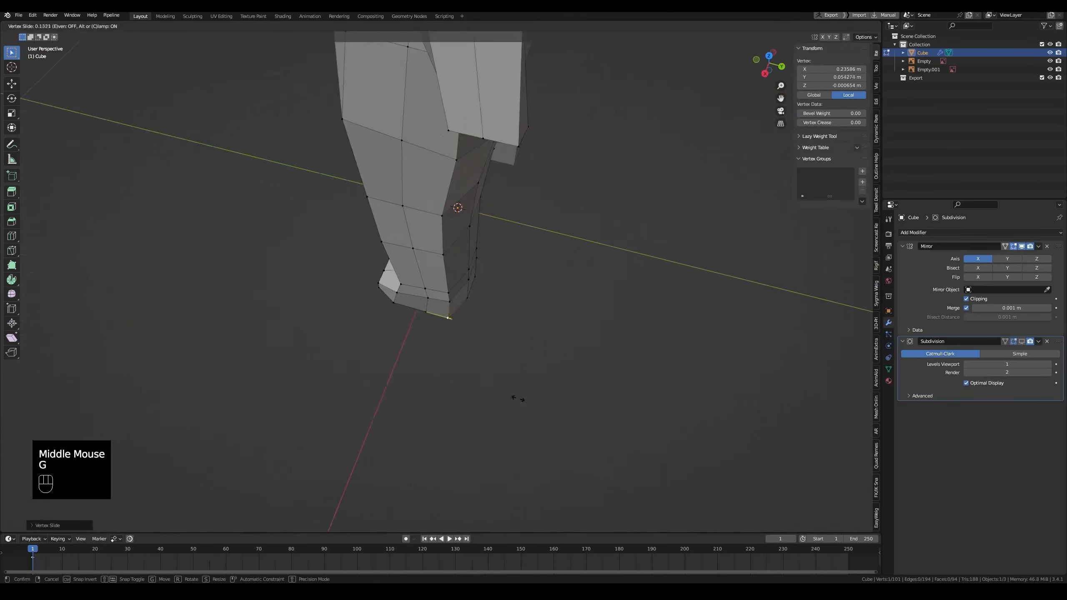
right_click(521, 378)
middle_drag(526, 335, 544, 351)
key(g)
key(y)
click(542, 352)
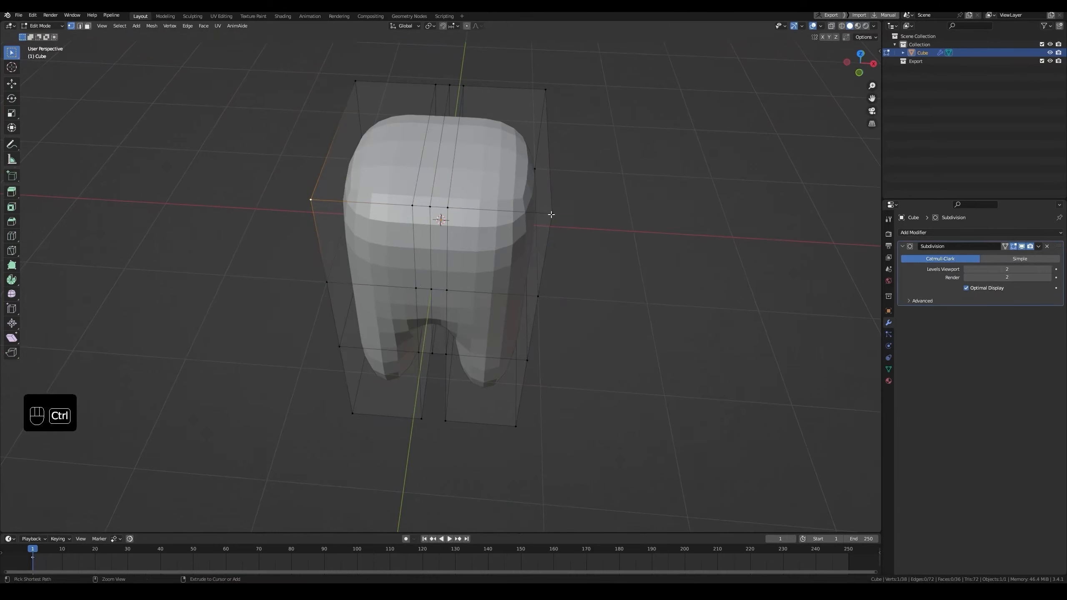
ctrl+click(551, 215)
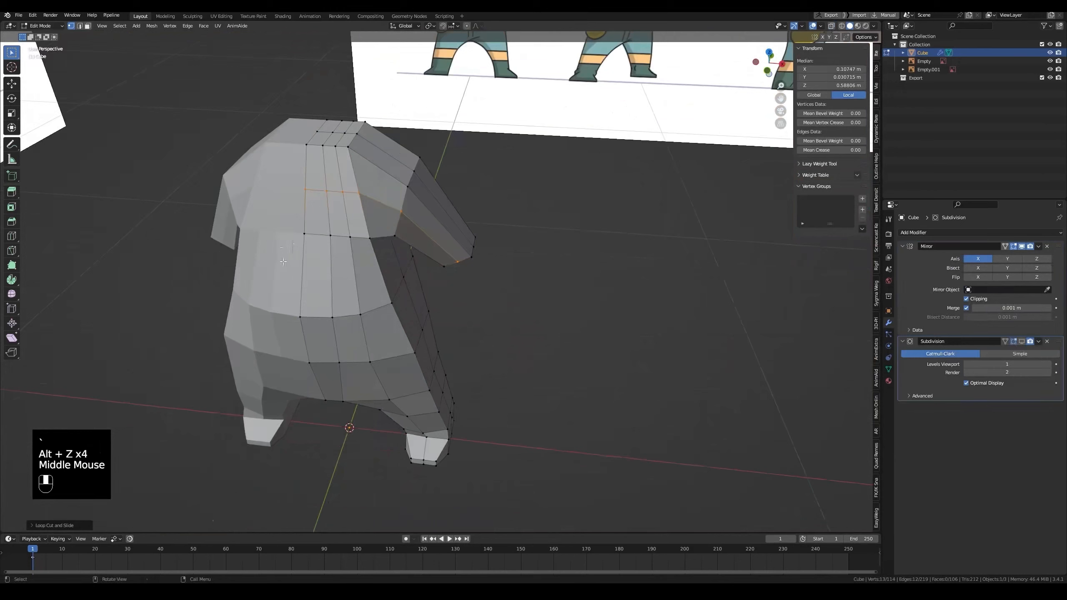
Step: Select the front vertices of the upper chest row and move them to the chest outline of the side reference
click(378, 206)
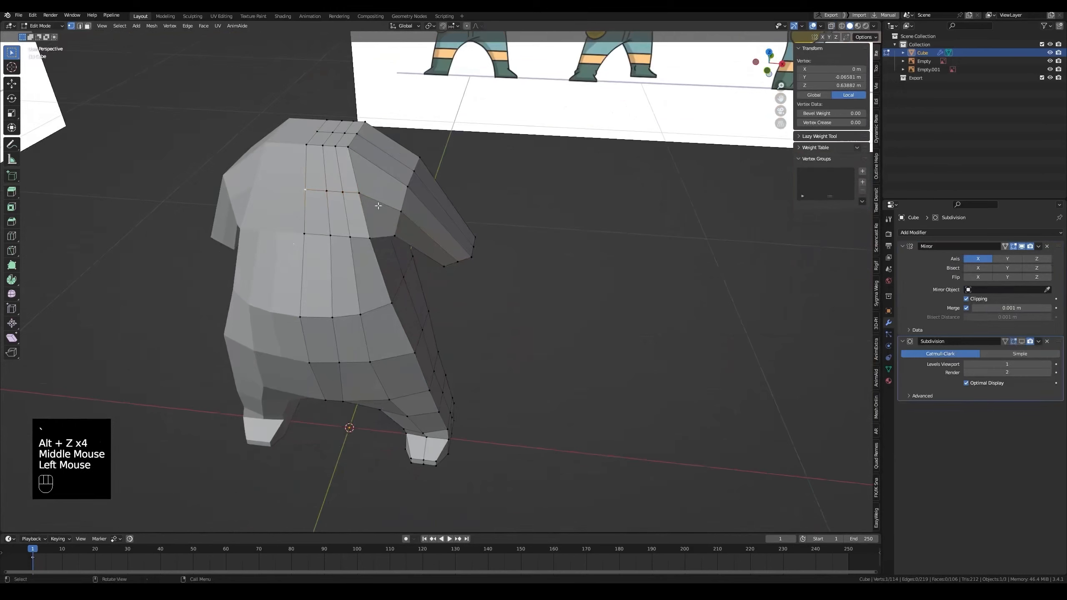
ctrl+click(360, 195)
key(alt+z)
key(grave)
key(alt+z)
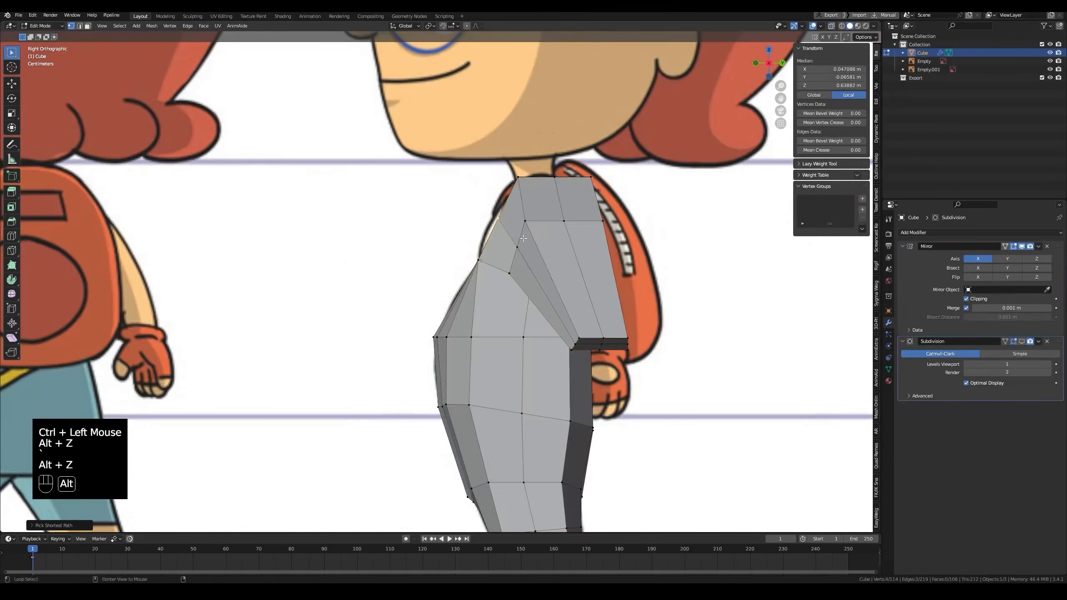
key(alt+z)
key(g)
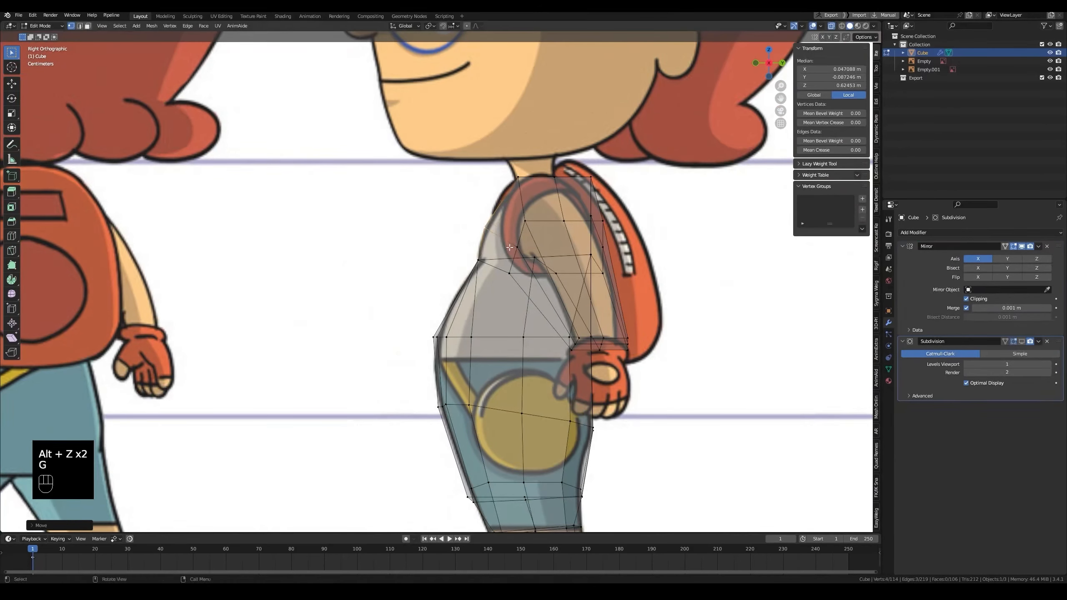
key(alt+z)
click(509, 247)
key(alt+z)
Step: Inspect the smoothed chest and shoulders in perspective, and switch off the edit-mode subdivision preview
middle_drag(510, 248, 605, 286)
key(alt+z)
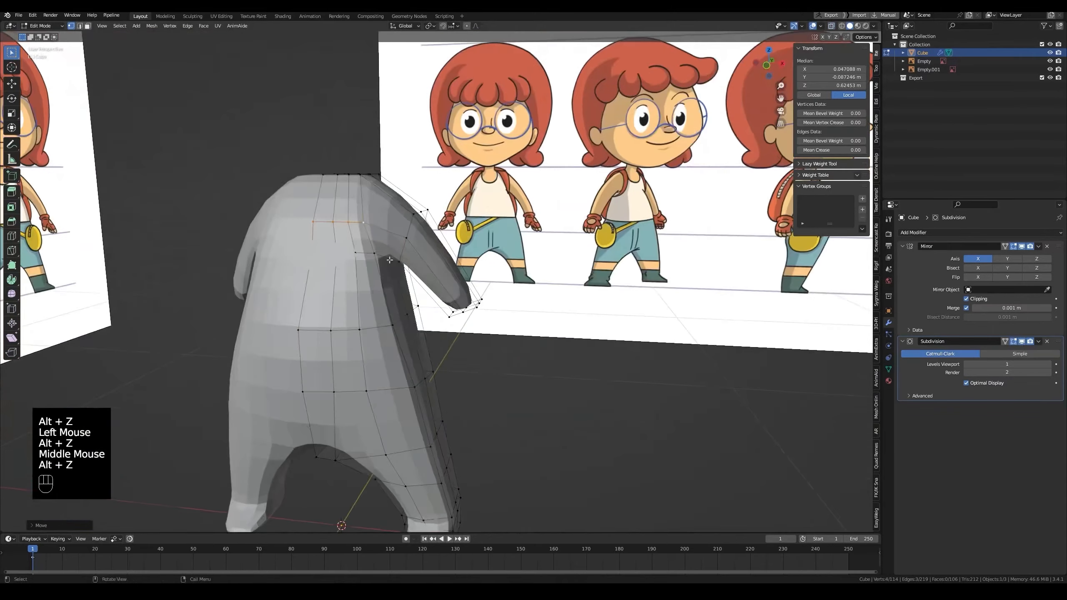
scroll(546, 286, down, 1)
scroll(558, 294, up, 2)
middle_drag(471, 278, 456, 170)
key(grave)
key(alt+z)
key(alt+z)
click(1021, 341)
alt+click(428, 367)
middle_drag(427, 367, 325, 144)
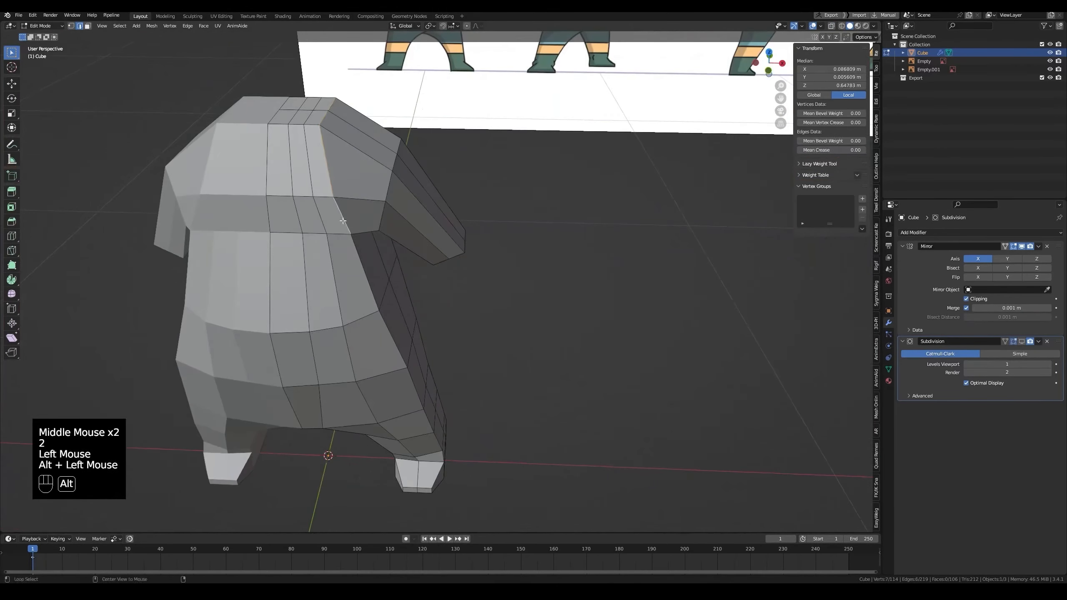
mouse_move(343, 220)
middle_down()
mouse_move(312, 152)
mouse_move(342, 215)
middle_up()
click(316, 170)
middle_drag(316, 170, 294, 198)
ctrl+click(290, 82)
middle_drag(290, 82, 487, 221)
ctrl+click(488, 221)
key(grave)
key(alt+z)
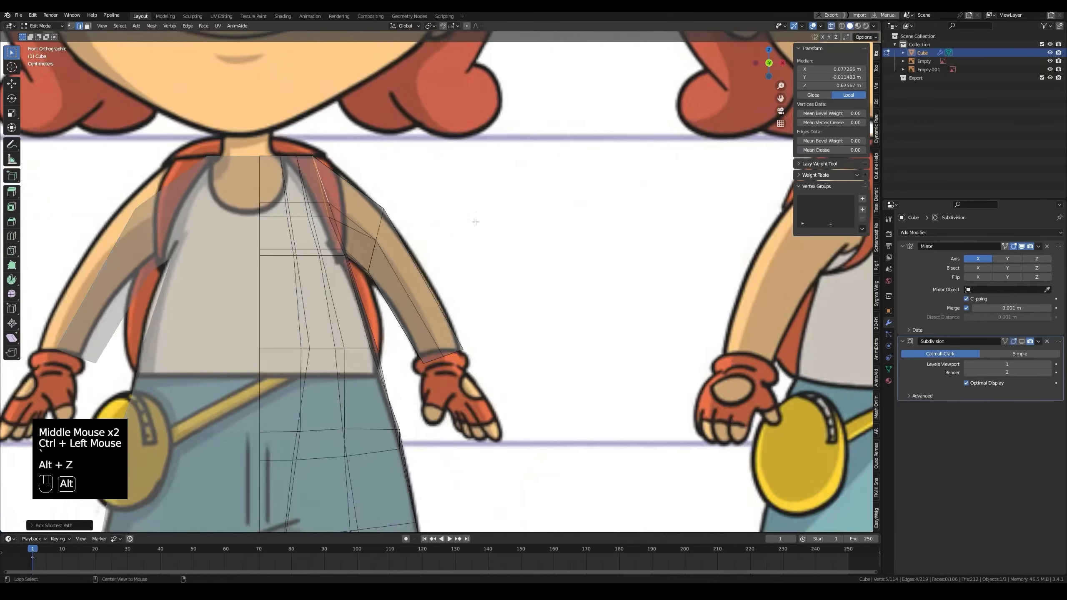
key(alt+z)
Step: Select the vertex path across the top of the shoulder, slide it, and move it to the shoulder outline in the front reference
middle_drag(360, 174, 336, 231)
key(1)
click(333, 114)
ctrl+click(358, 82)
key(grave)
key(g)
key(g)
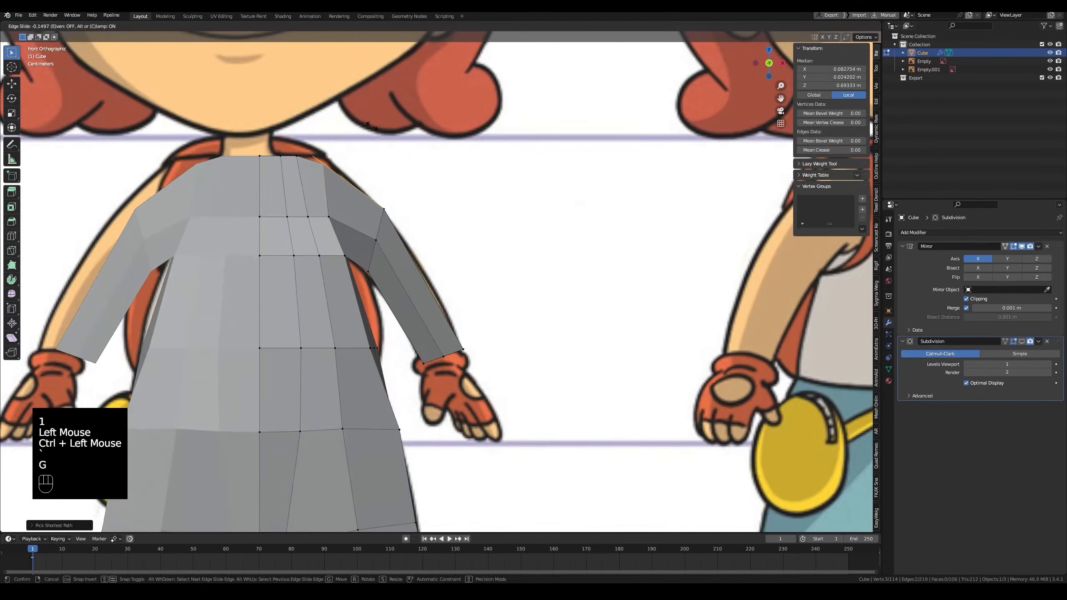
click(371, 127)
key(g)
click(375, 136)
key(g)
click(376, 144)
key(alt+z)
key(alt+z)
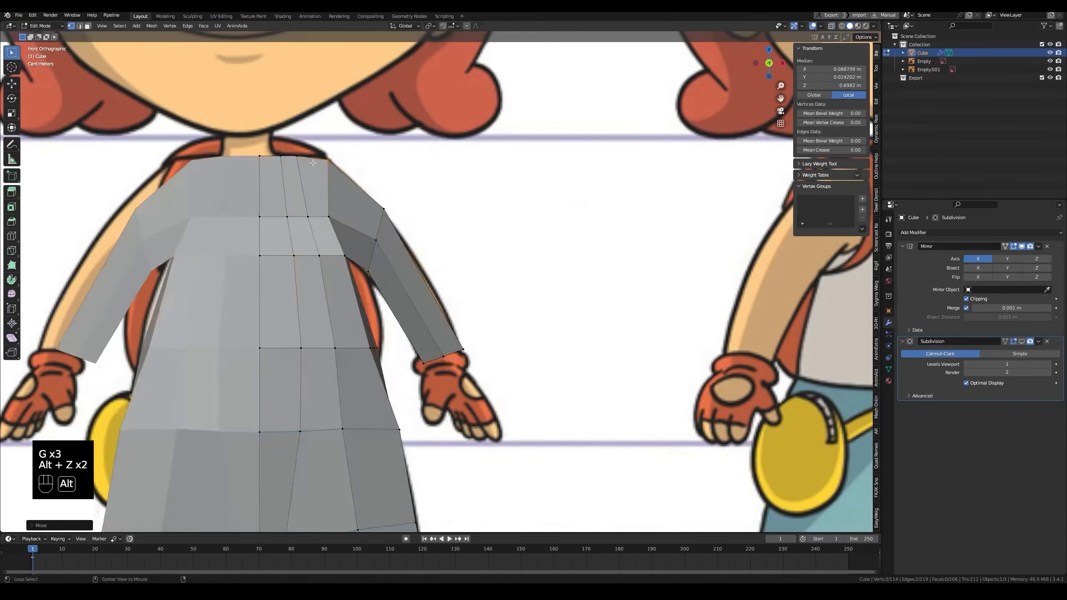
Step: Select the vertex path running front to back beside the neck and move it outward toward the shoulder in front view
middle_drag(313, 162, 290, 201)
click(310, 112)
ctrl+click(313, 72)
key(grave)
key(alt+z)
key(g)
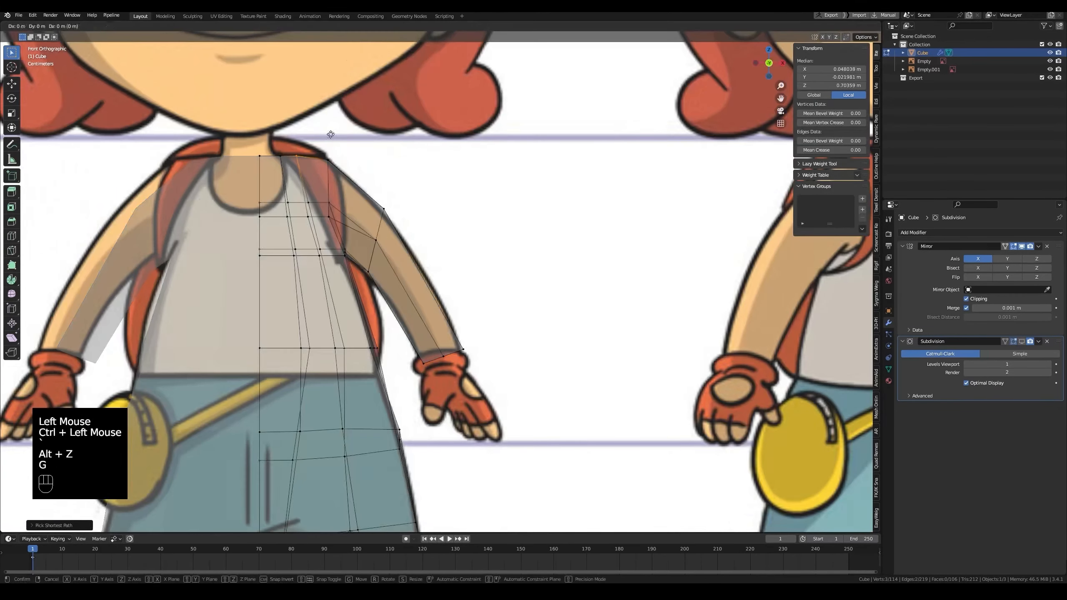
click(340, 136)
Step: Slide the middle vertex of the upper chest row along its edge, comparing it with the front reference
click(307, 216)
key(g)
key(g)
click(307, 215)
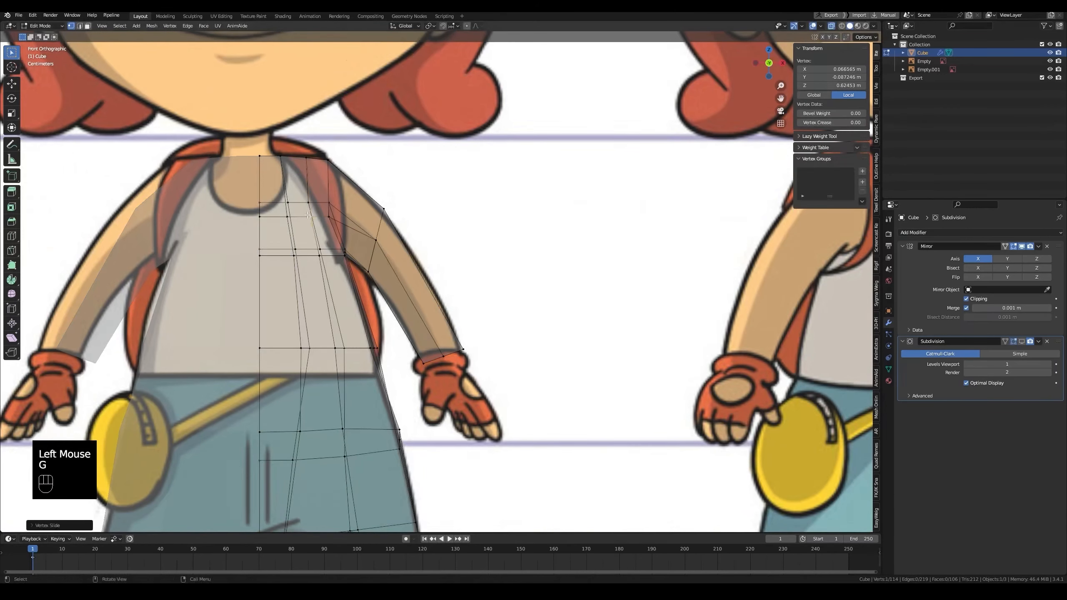
click(309, 203)
key(alt+z)
key(alt+z)
key(alt+z)
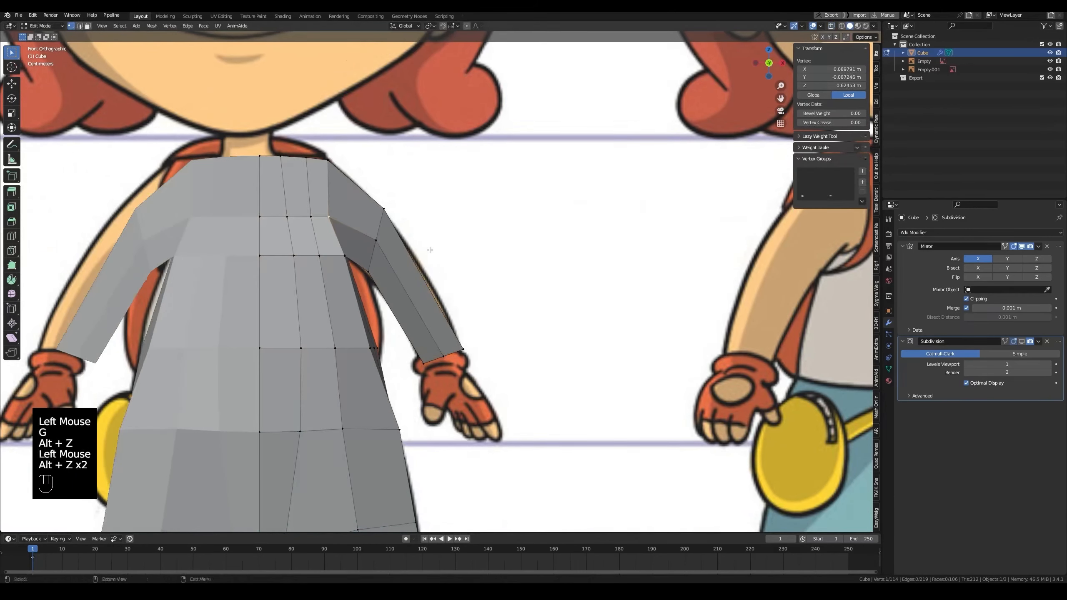
key(alt+z)
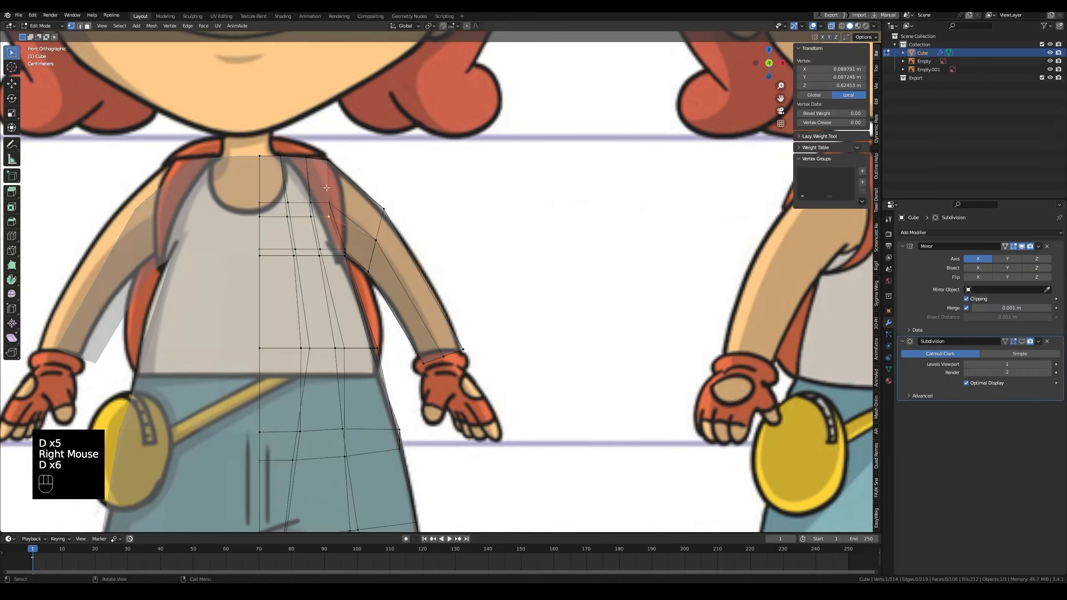
Step: Select the matching front and back vertices where the upper arm meets the torso and move them outward in front view
middle_drag(327, 188, 289, 202)
key(alt+z)
key(alt+z)
middle_drag(424, 203, 261, 207)
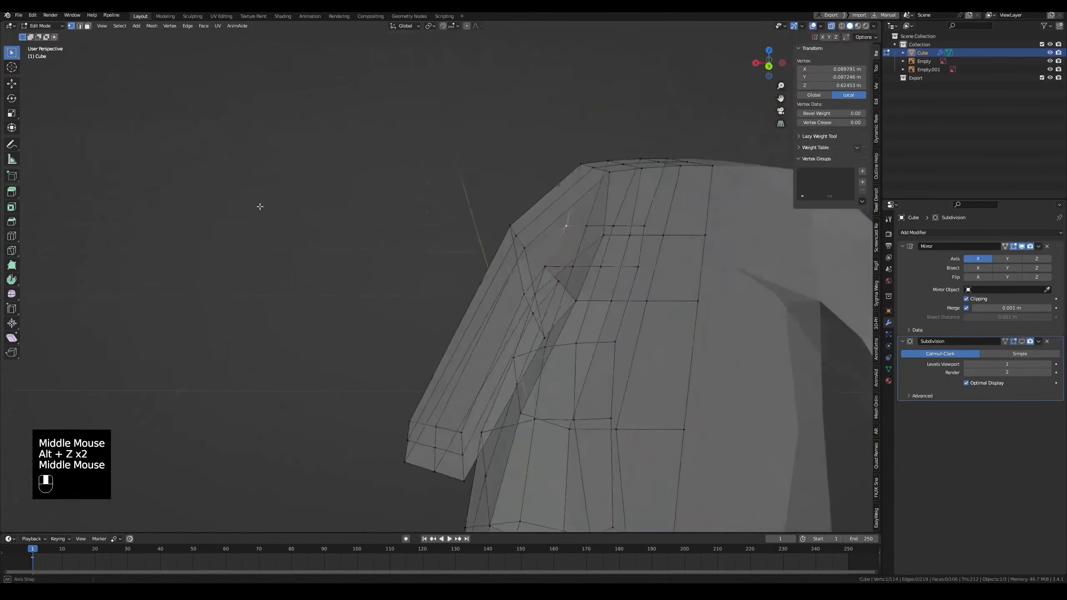
key(alt+z)
key(alt+z)
key(grave)
key(alt+z)
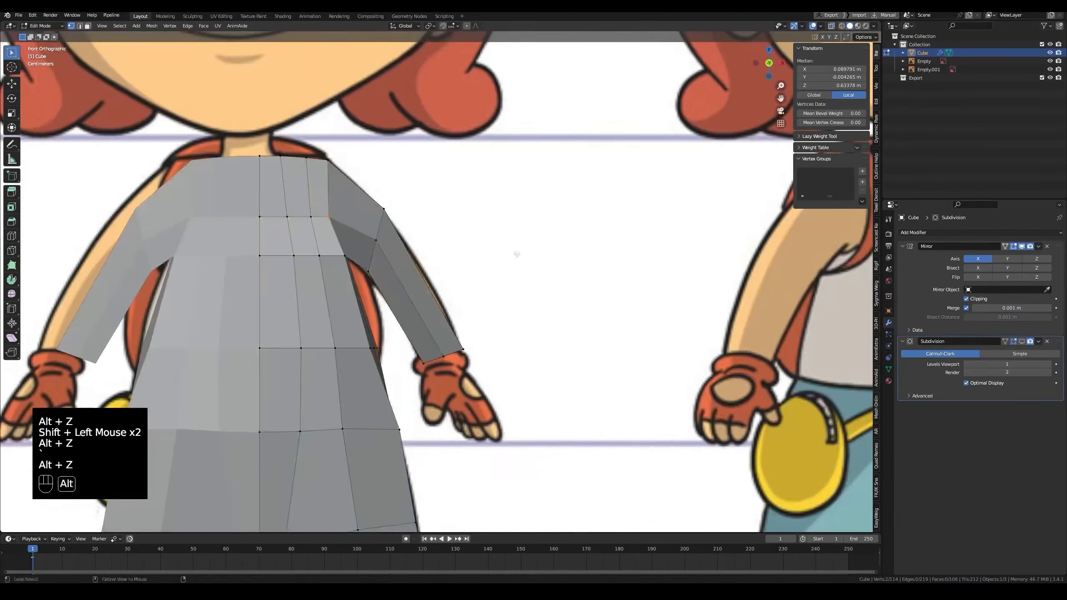
scroll(483, 244, down, 2)
key(g)
click(479, 245)
key(alt+z)
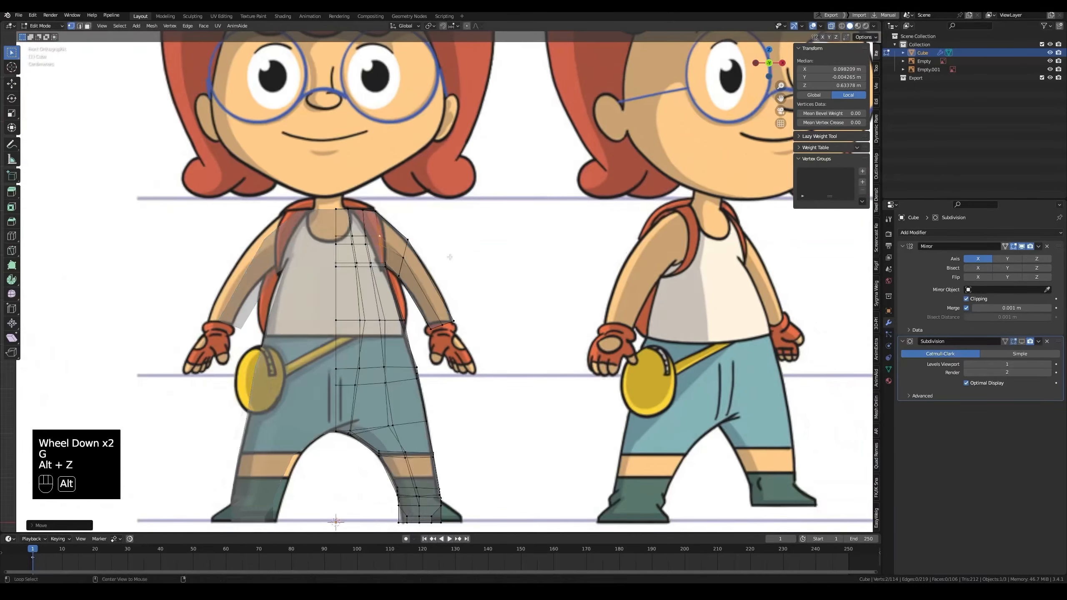
Step: Bevel the edge loop that runs around the shoulder where the arm meets the torso
key(alt+z)
scroll(478, 245, up, 2)
key(2)
middle_drag(477, 245, 422, 260)
alt+click(439, 230)
click(552, 312)
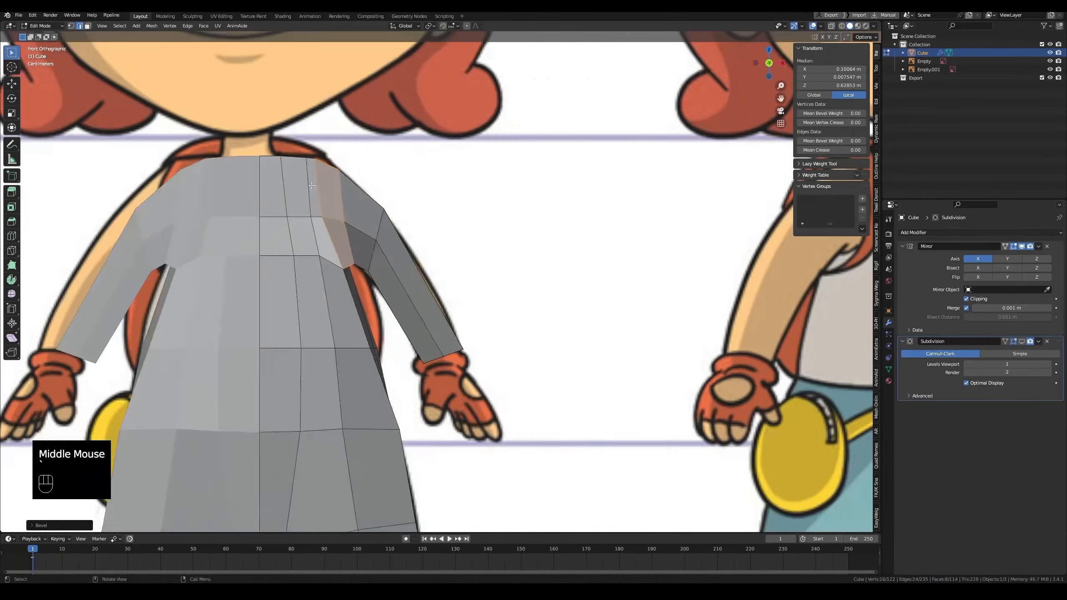
Step: Save the file and check the shoulder shape with the Subdivision smoothing shown in the viewport, hiding the smoothing again
key(alt+z)
key(alt+z)
click(1017, 341)
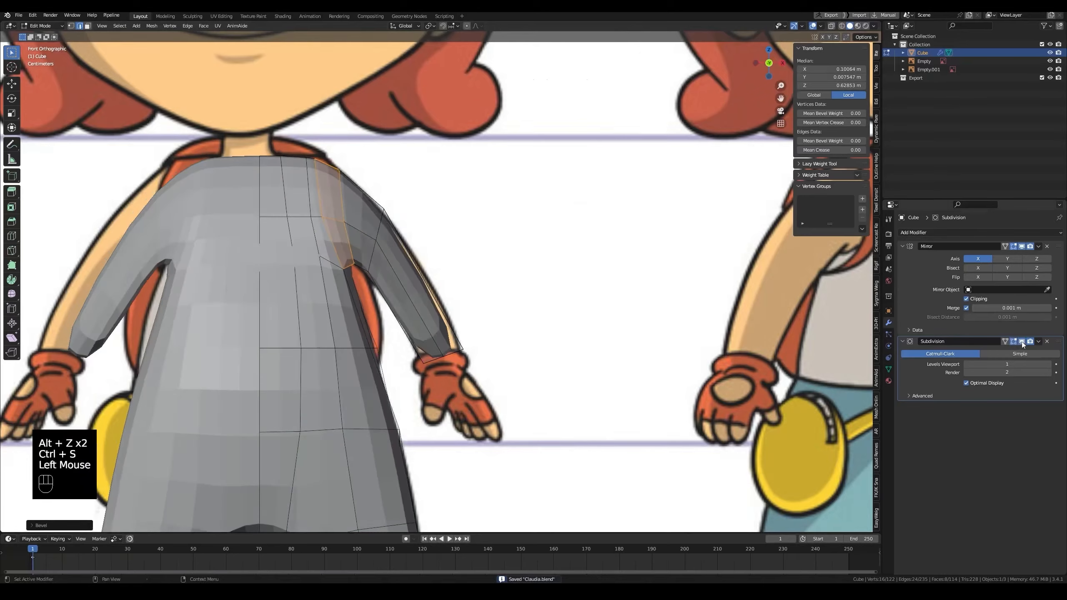
middle_drag(483, 294, 552, 280)
key(q)
key(Tab)
click(1022, 342)
key(Tab)
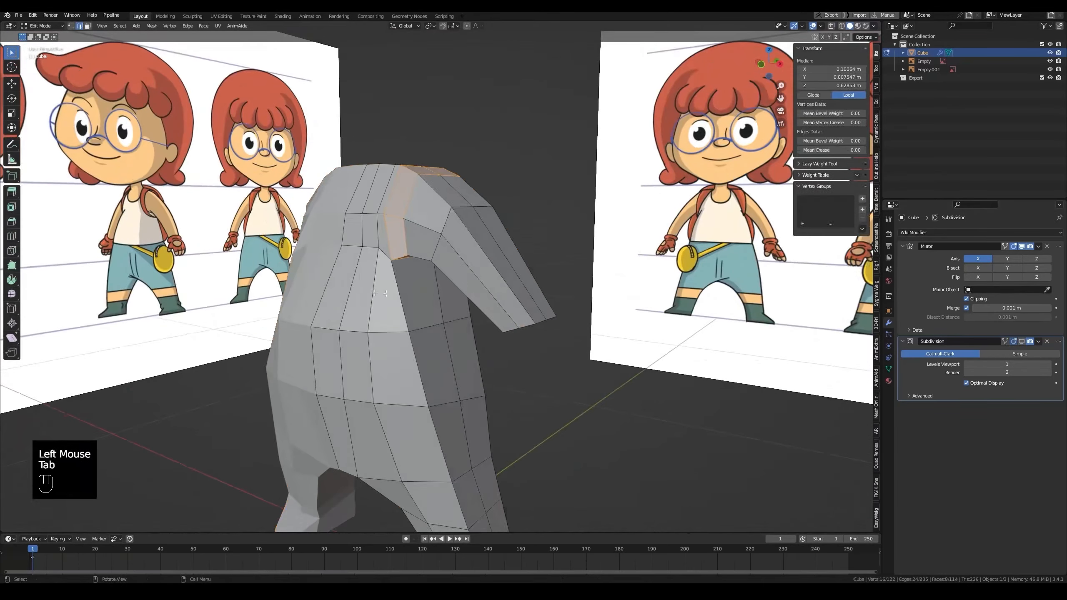
Step: Slide the chest vertex beside the front of the armpit along its edge and save the file
key(grave)
key(alt+z)
key(alt+z)
middle_drag(463, 277, 487, 293)
scroll(487, 293, up, 2)
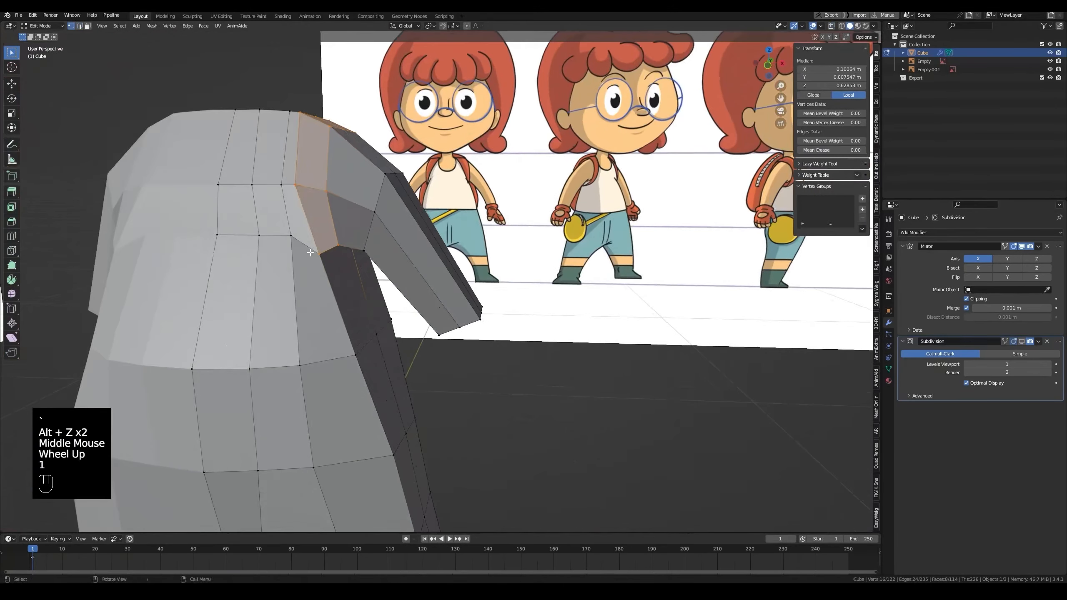
key(1)
click(313, 246)
key(g)
key(g)
click(308, 237)
scroll(308, 237, down, 2)
middle_drag(308, 237, 490, 323)
key(ctrl+s)
Step: Examine the torso and arm in object mode with the Subdivision smoothing shown
click(489, 323)
key(Tab)
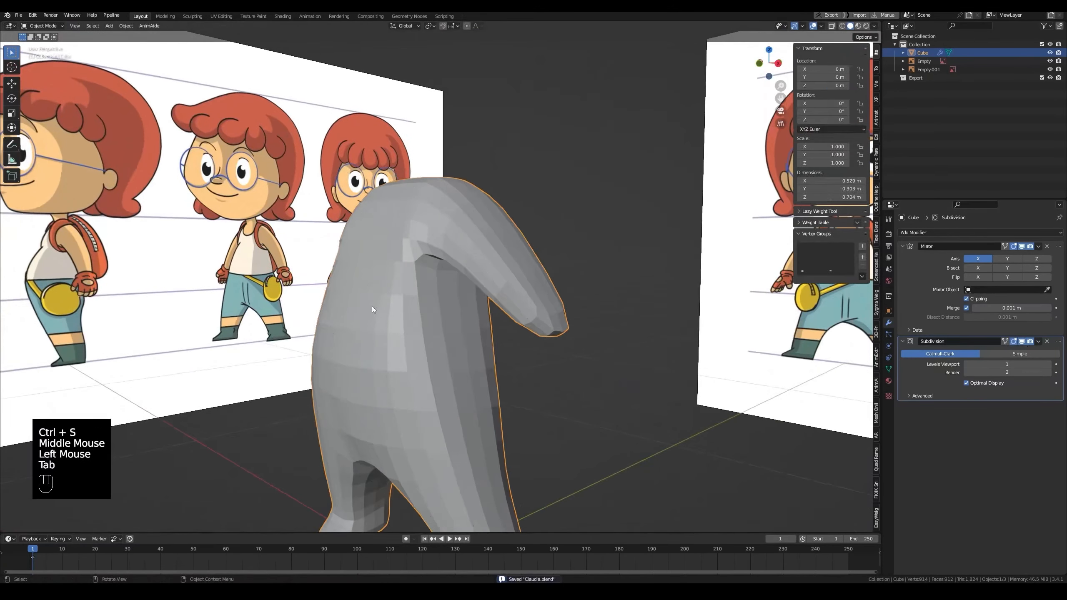
scroll(375, 308, down, 2)
middle_drag(494, 371, 432, 361)
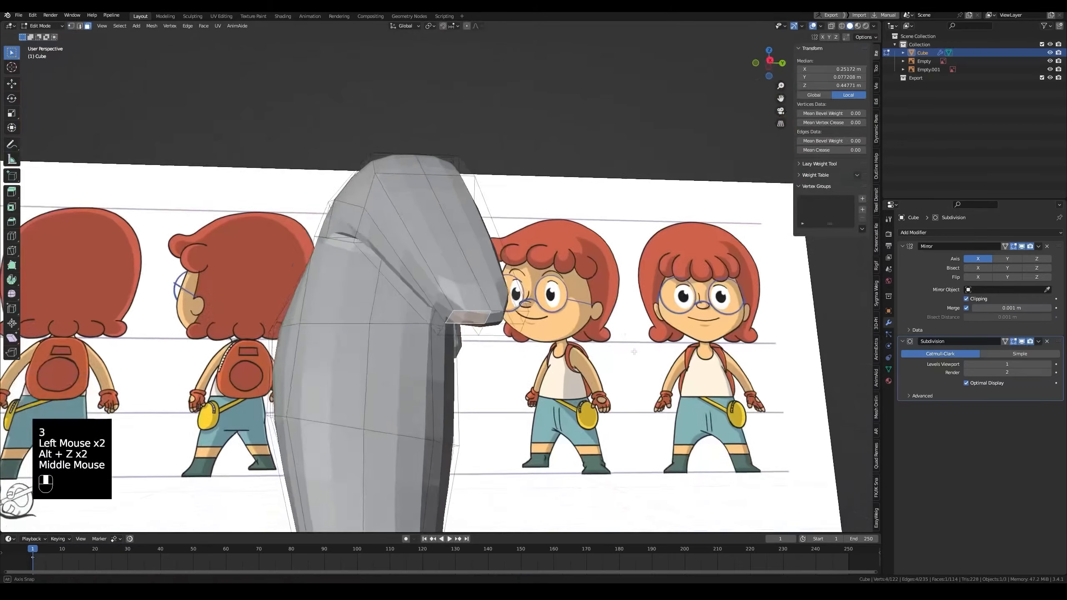
Step: Select the four faces at the end of the arm and extrude them toward the hand in front view
middle_drag(428, 242, 357, 175)
key(grave)
key(alt+z)
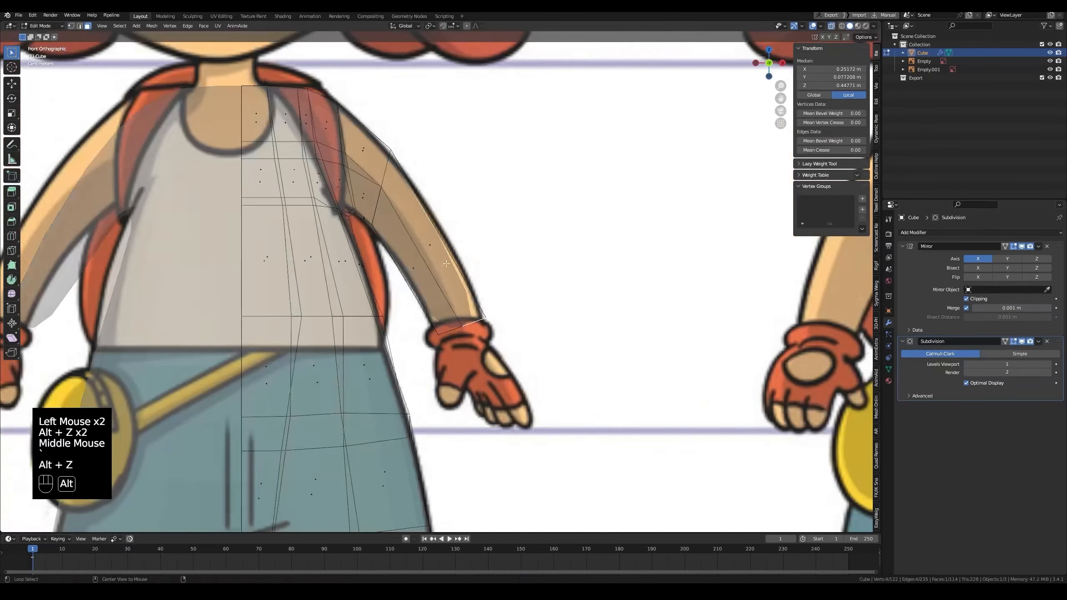
key(alt+z)
middle_drag(506, 339, 479, 349)
shift+click(458, 327)
shift+click(476, 351)
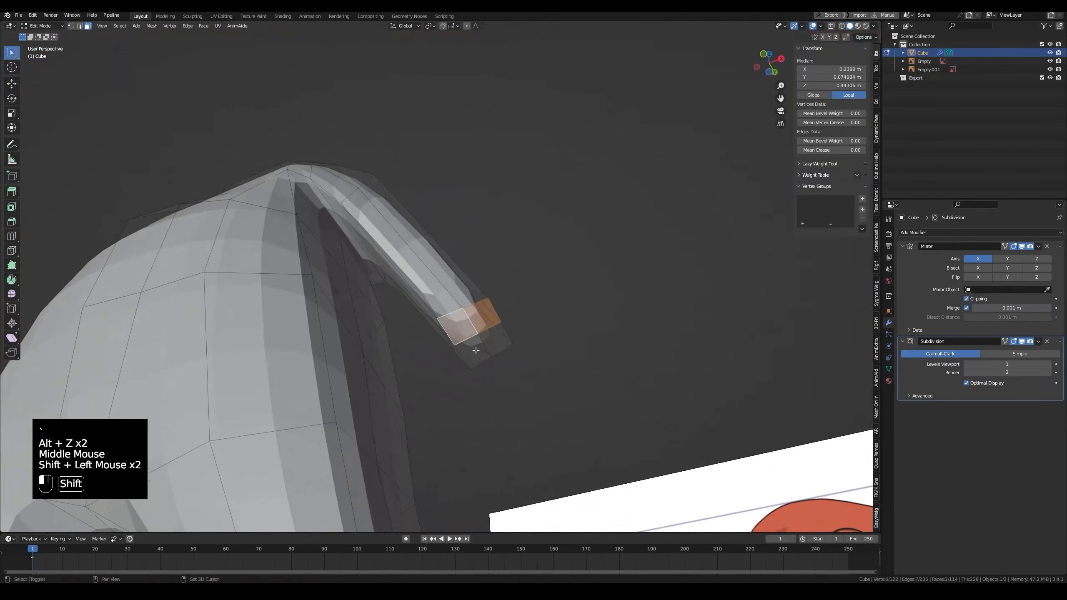
key(grave)
click(475, 341)
key(e)
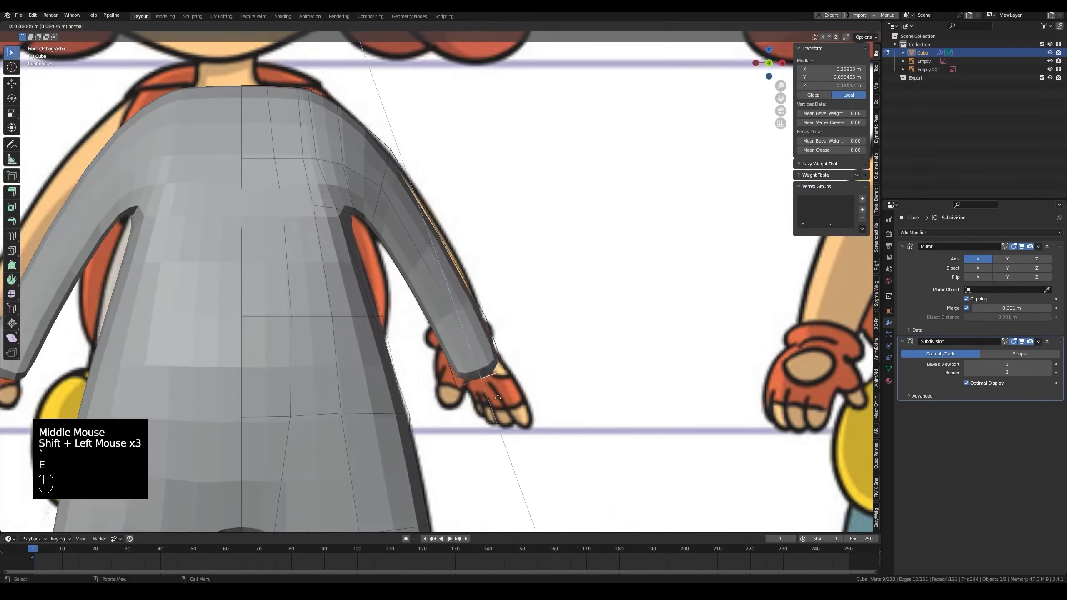
click(510, 420)
Step: Select the end faces of the extruded hand block from below
key(alt+z)
middle_drag(510, 420, 437, 337)
key(alt+z)
click(474, 354)
shift+click(474, 353)
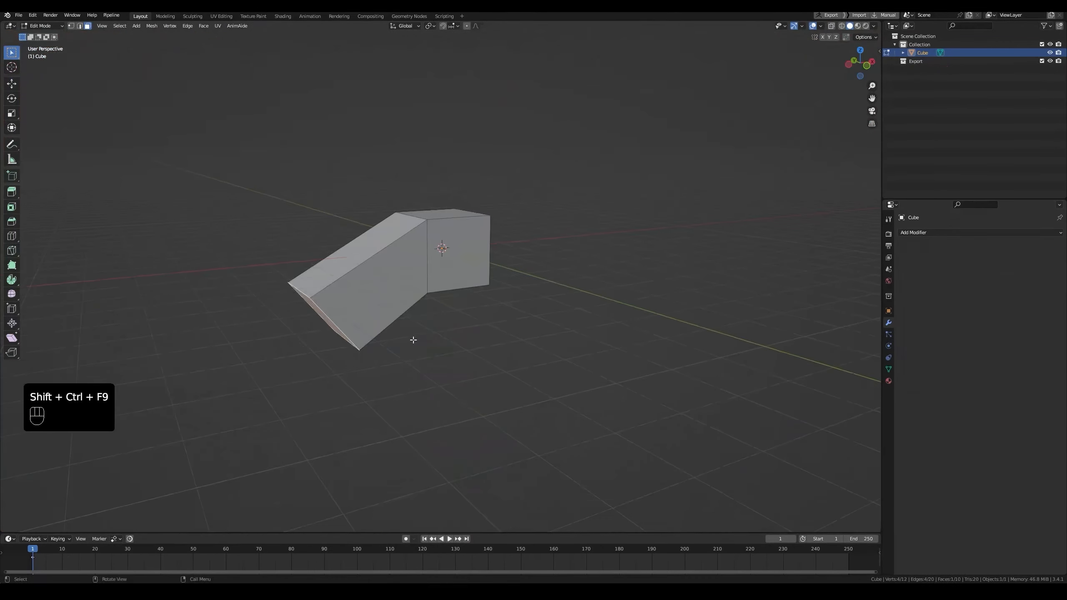
Step: Sketch an annotation line along the facing direction of the example block's slanted end in front view, and erase it
middle_drag(412, 339, 358, 303)
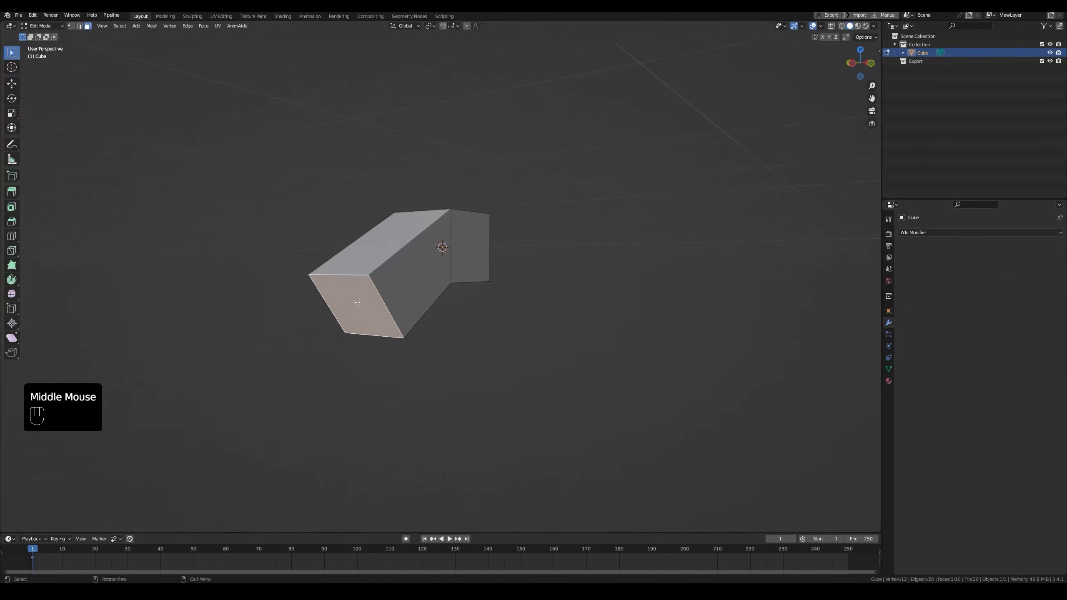
key(grave)
key(d)
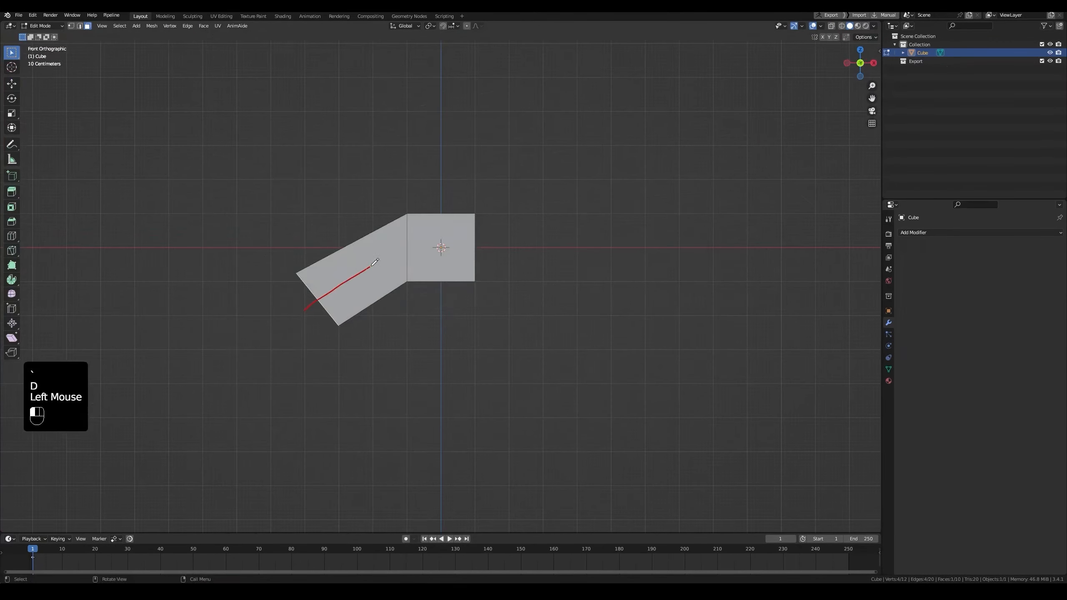
middle_drag(17, 88, 5, 58)
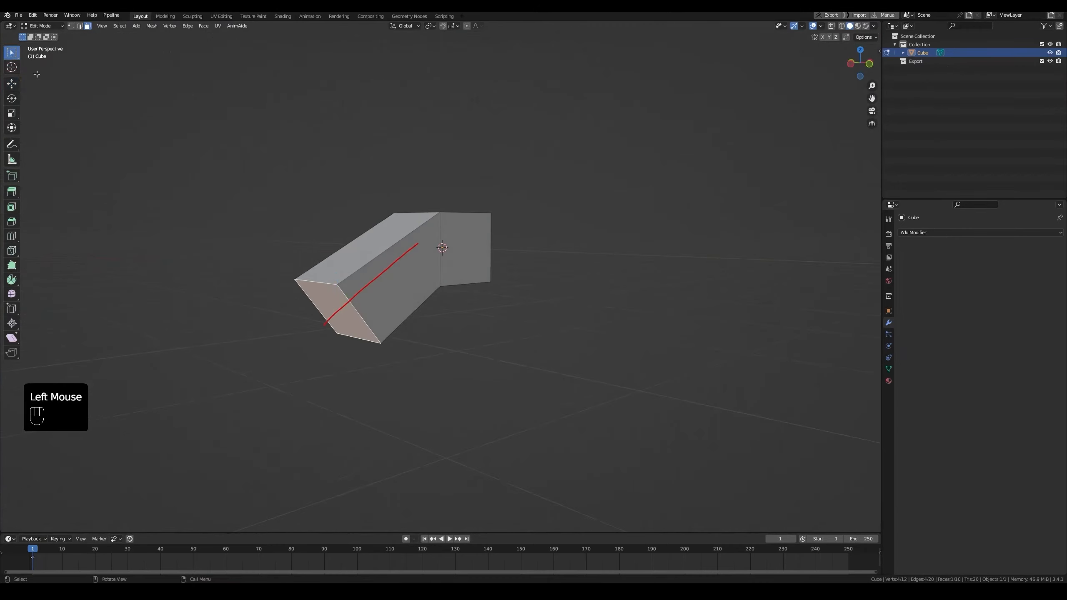
middle_drag(437, 265, 445, 253)
key(d)
right_drag(332, 311, 420, 269)
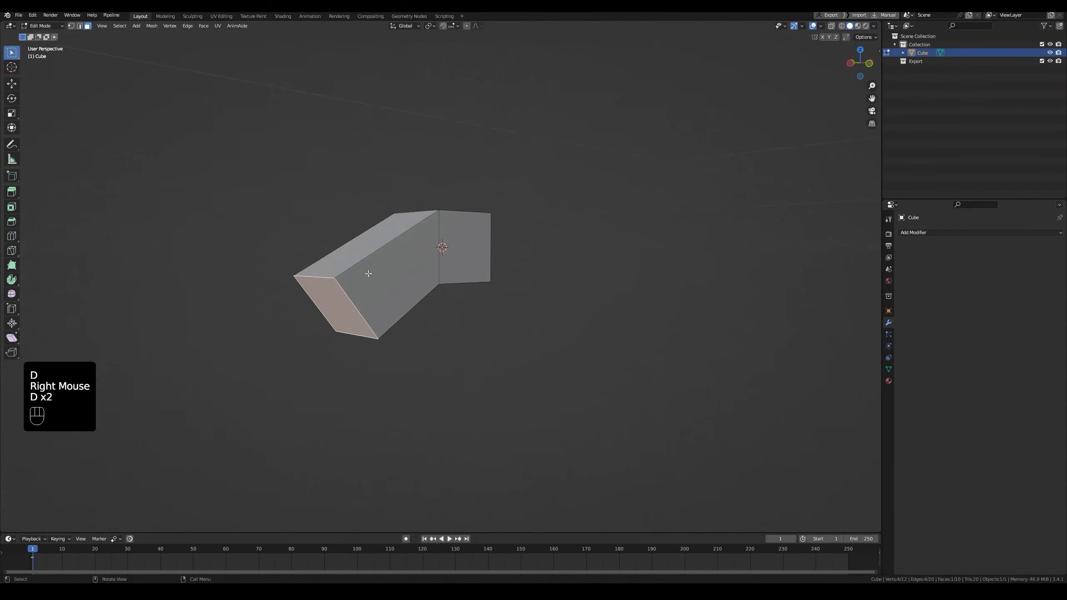
Step: Pull the example block's slanted end face inward along its normal with Shrink/Fatten, and undo the last change
key(alt+s)
click(424, 329)
middle_drag(424, 329, 405, 341)
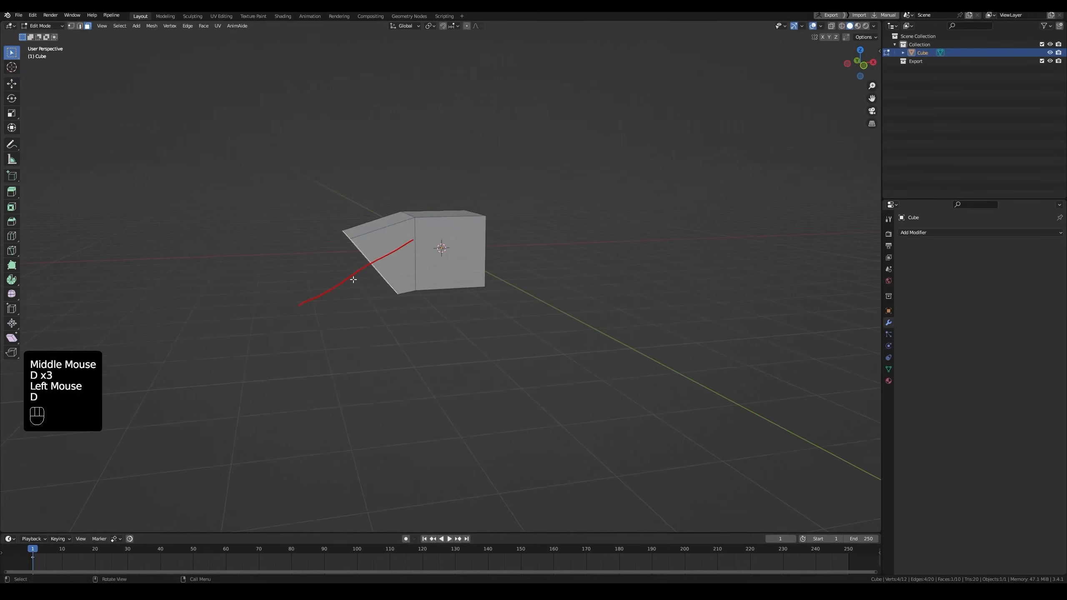
middle_drag(351, 283, 346, 279)
key(ctrl+z)
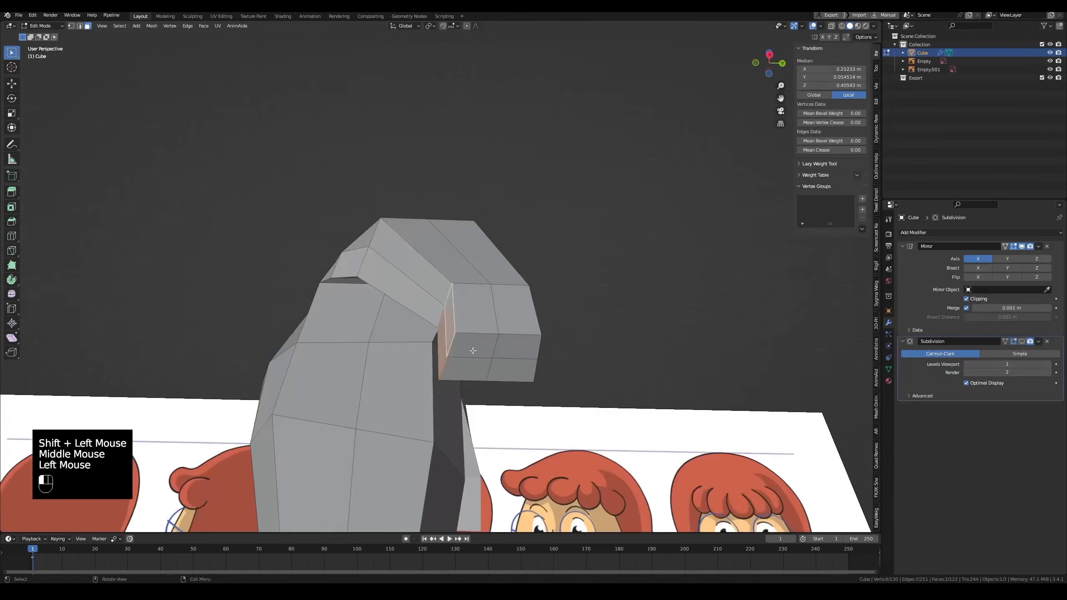
Step: Select the hand block's end faces on the character and adjust them along their normals with Shrink/Fatten
shift+click(467, 362)
shift+click(495, 357)
shift+click(504, 349)
key(alt+s)
middle_drag(504, 348, 480, 381)
Step: Extrude the two faces on the hand's thumb side into a thumb and scale down its end
click(479, 346)
shift+click(463, 354)
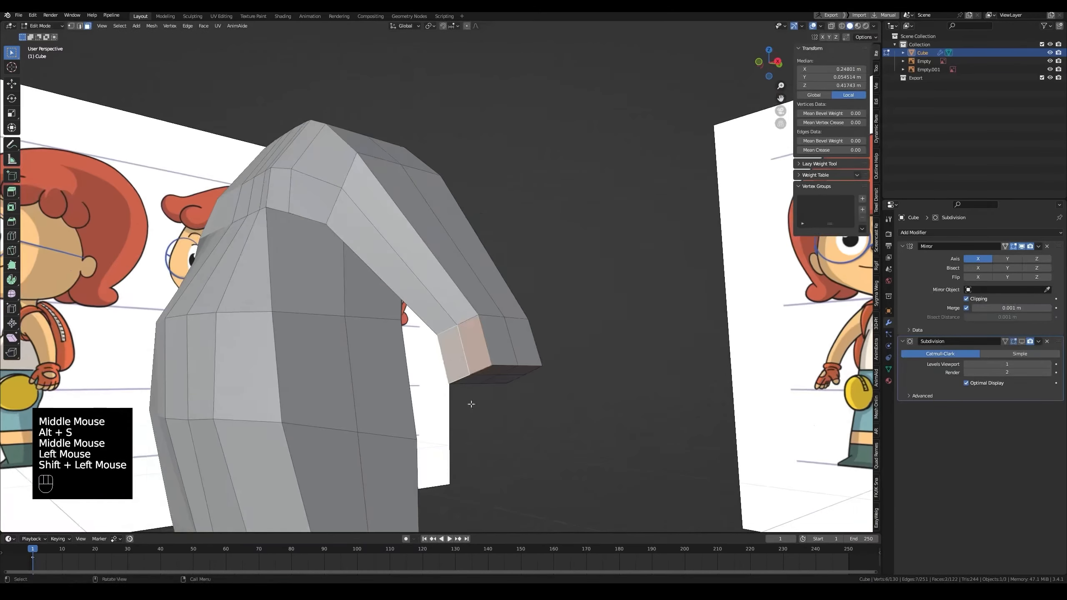
key(grave)
key(alt+z)
key(alt+z)
middle_drag(542, 311, 431, 352)
key(e)
click(417, 346)
key(s)
click(519, 348)
key(alt+z)
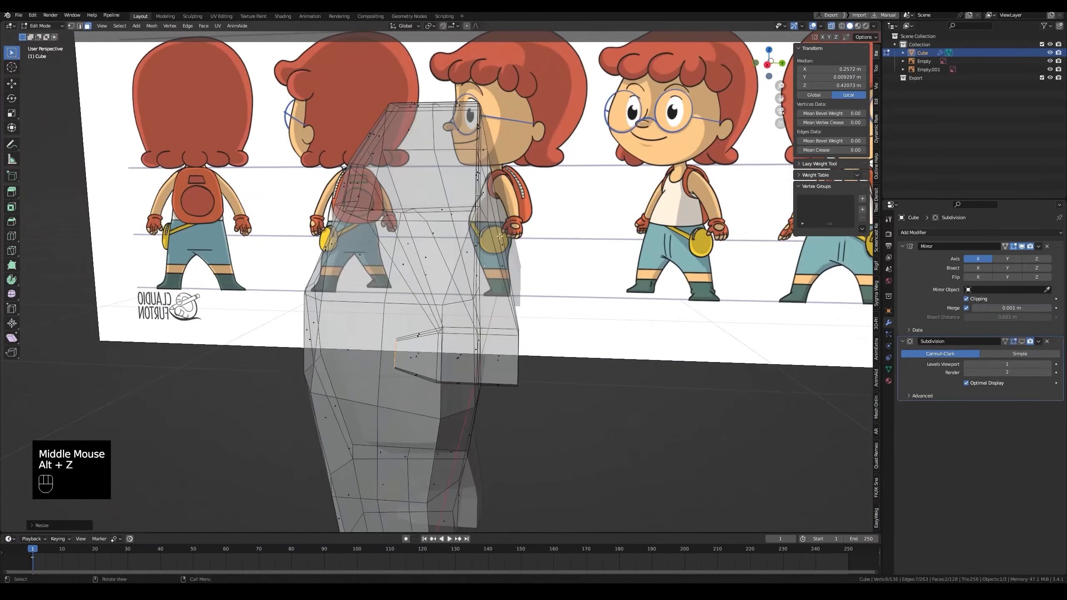
Step: Move, rotate and scale the thumb's end faces to fit the thumb in the side reference
key(alt+z)
key(grave)
key(grave)
key(alt+z)
key(g)
click(484, 374)
key(r)
click(453, 324)
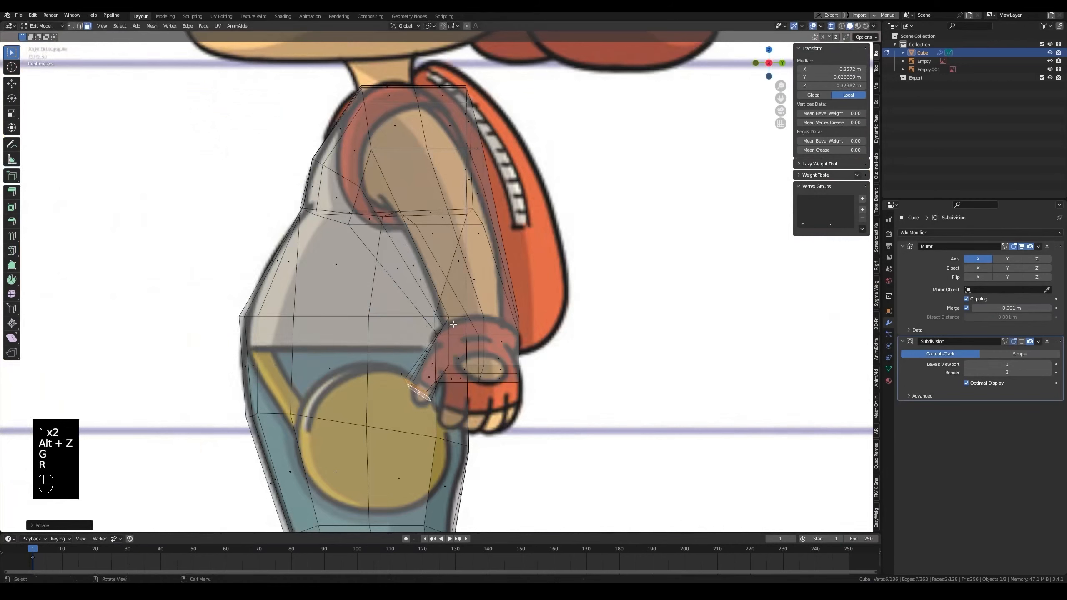
key(s)
key(s)
click(589, 412)
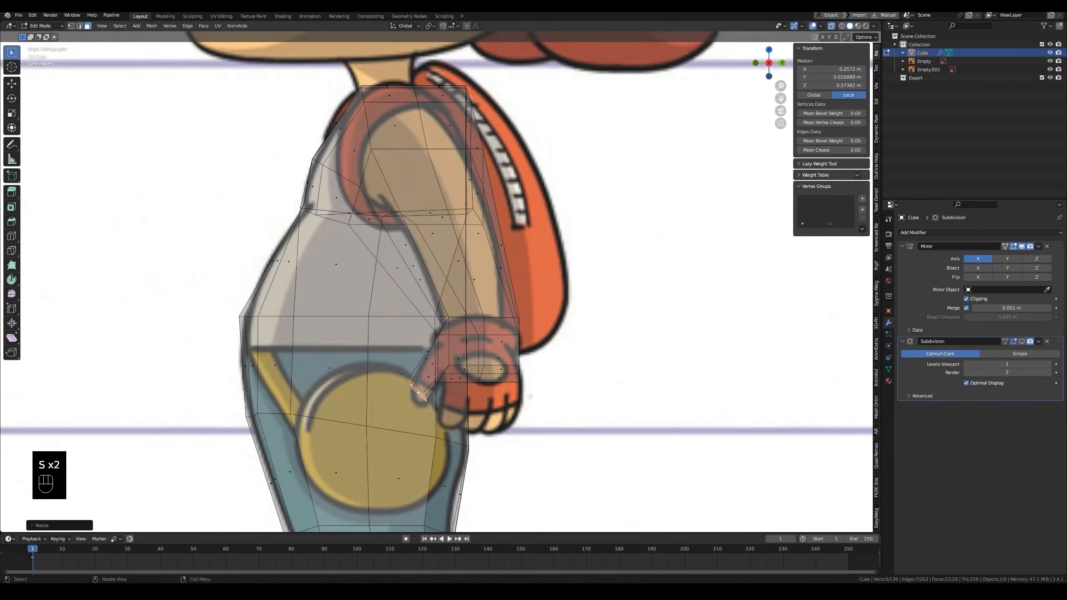
Step: Select the geometry along the wrist at the base of the hand and move it
middle_drag(589, 412, 435, 382)
click(462, 316)
shift+click(488, 315)
key(alt+z)
click(487, 315)
shift+click(464, 315)
key(g)
Step: Check the arm and thumb with the Subdivision smoothing shown in object mode, hiding the smoothing again
key(Tab)
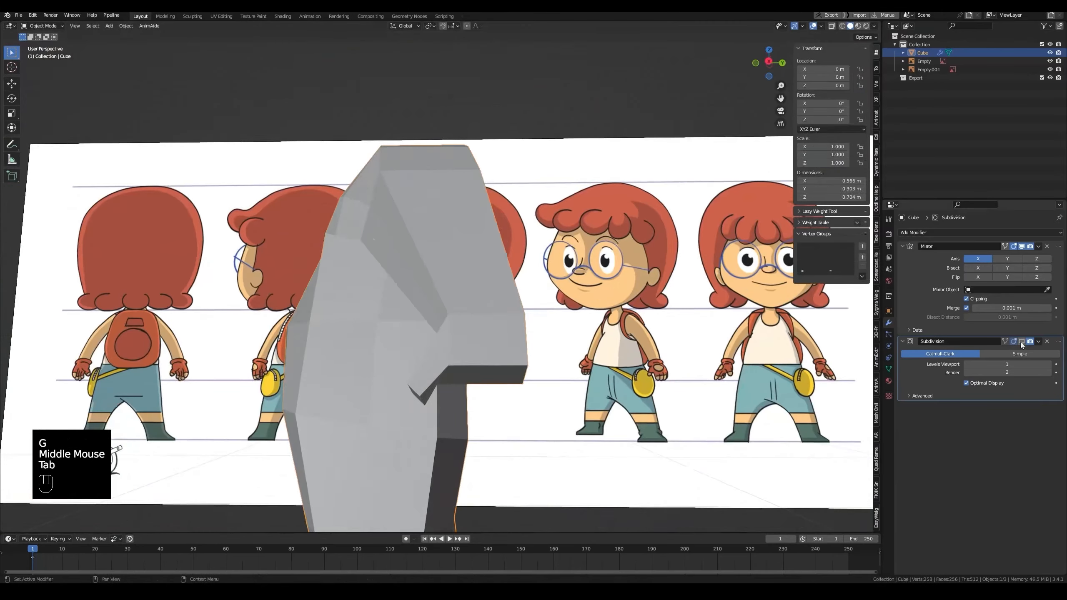
click(1022, 343)
middle_drag(563, 349, 472, 414)
click(1021, 343)
Step: Select the four faces at the end of the hand, extrude them to lengthen the palm, and save the file
key(Tab)
key(3)
click(457, 348)
shift+click(457, 368)
shift+click(500, 363)
shift+click(499, 346)
key(e)
click(519, 398)
key(ctrl+s)
Step: Compare the palm with the side reference, move its end faces along their normals with Shrink/Fatten, and save
key(alt+z)
key(alt+z)
key(g)
key(alt+s)
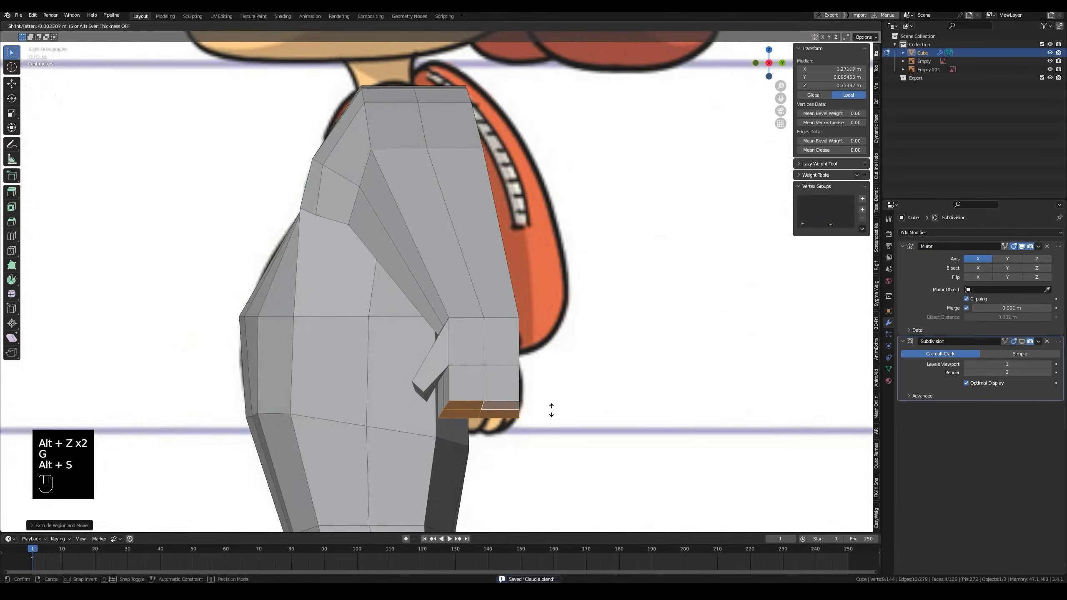
middle_drag(508, 421, 479, 358)
key(ctrl+s)
scroll(479, 358, up, 2)
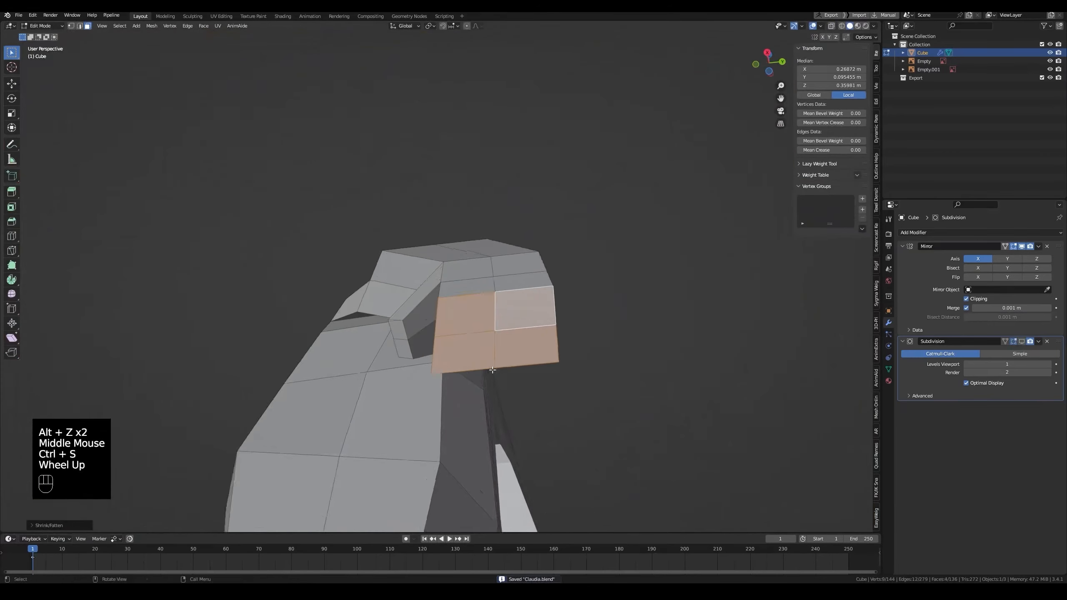
Step: Bevel the two middle edges across the hand's end with 2 segments to form four finger columns, and save
key(2)
key(ctrl+s)
middle_drag(495, 298, 483, 336)
click(474, 330)
shift+click(472, 360)
key(ctrl+b)
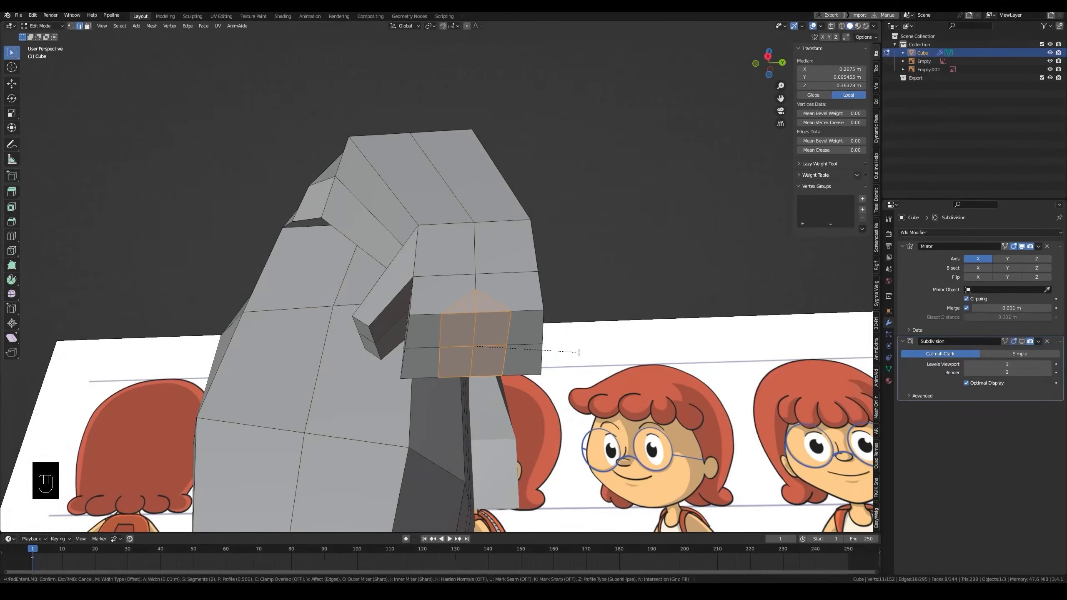
click(579, 353)
middle_drag(579, 353, 496, 382)
key(ctrl+s)
Step: Select the row of four edges running across the finger columns on the hand's end and dissolve them
shift+middle_drag(496, 382, 496, 316)
scroll(481, 357, up, 3)
shift+middle_drag(495, 316, 467, 341)
key(ctrl+s)
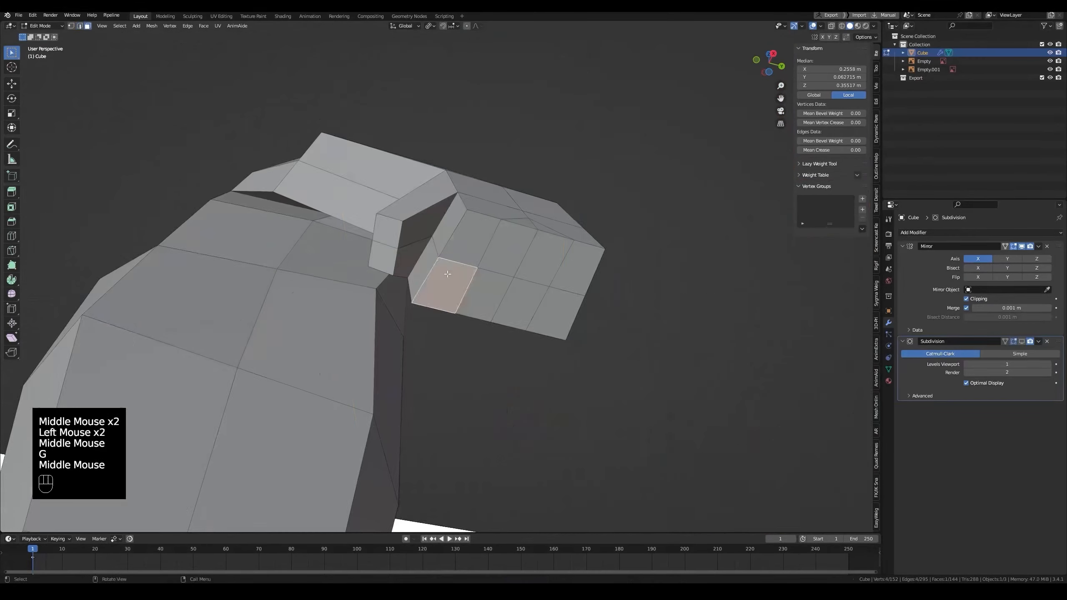
key(2)
click(449, 261)
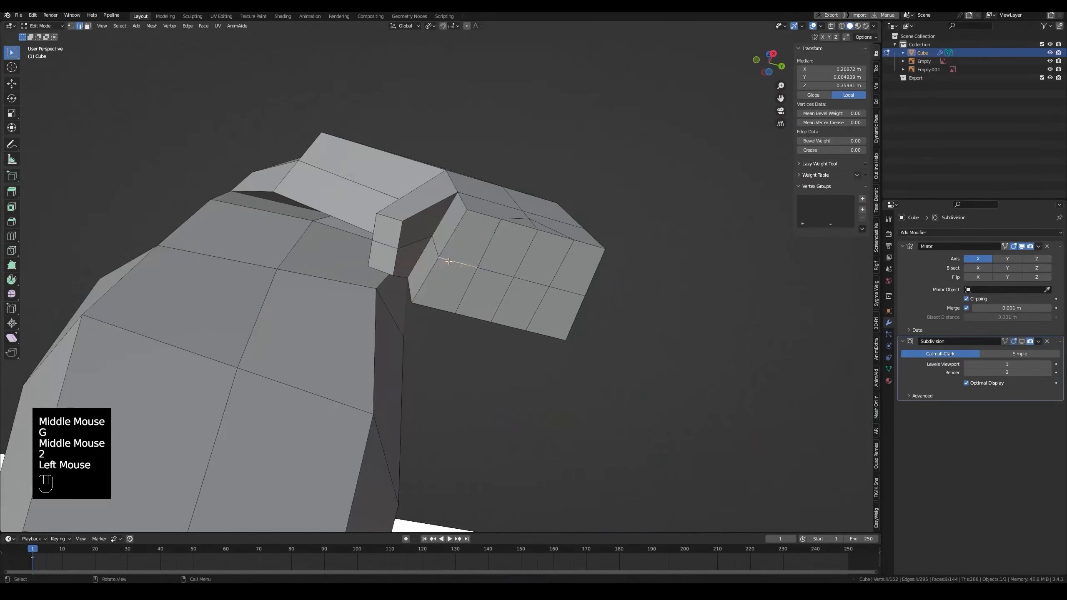
shift+click(487, 266)
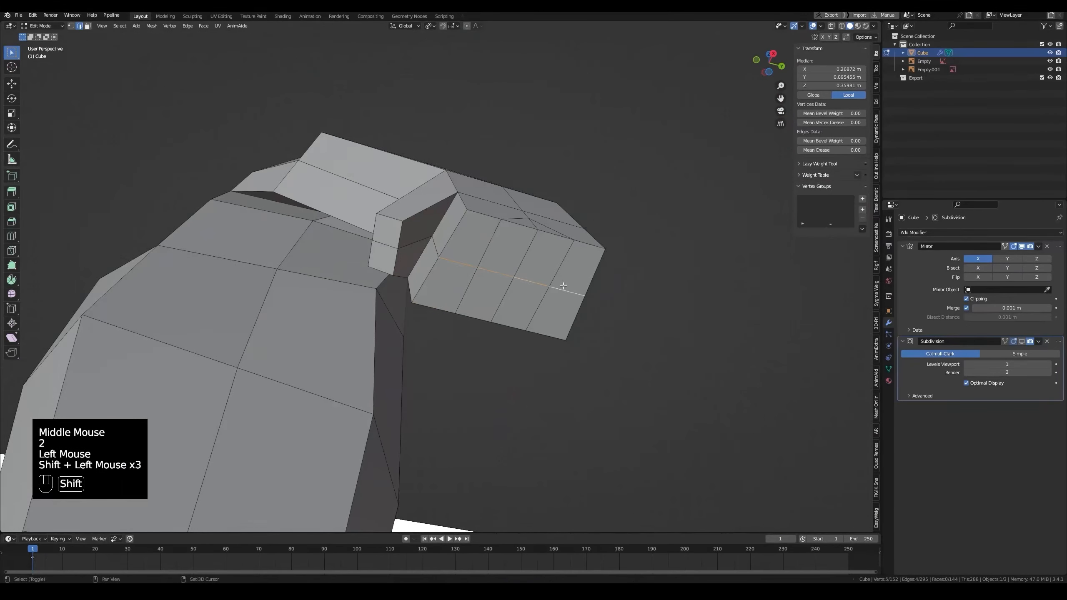
key(ctrl+x)
middle_drag(562, 291, 529, 295)
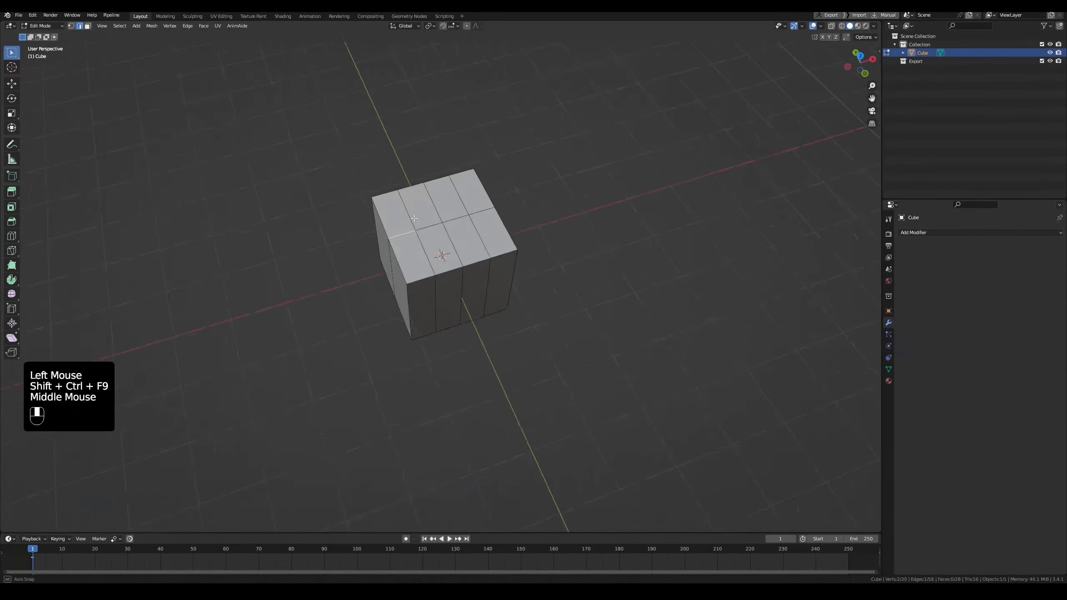
Step: Dissolve the middle row of edges across the example cube's top face, and undo it
middle_drag(445, 228, 427, 236)
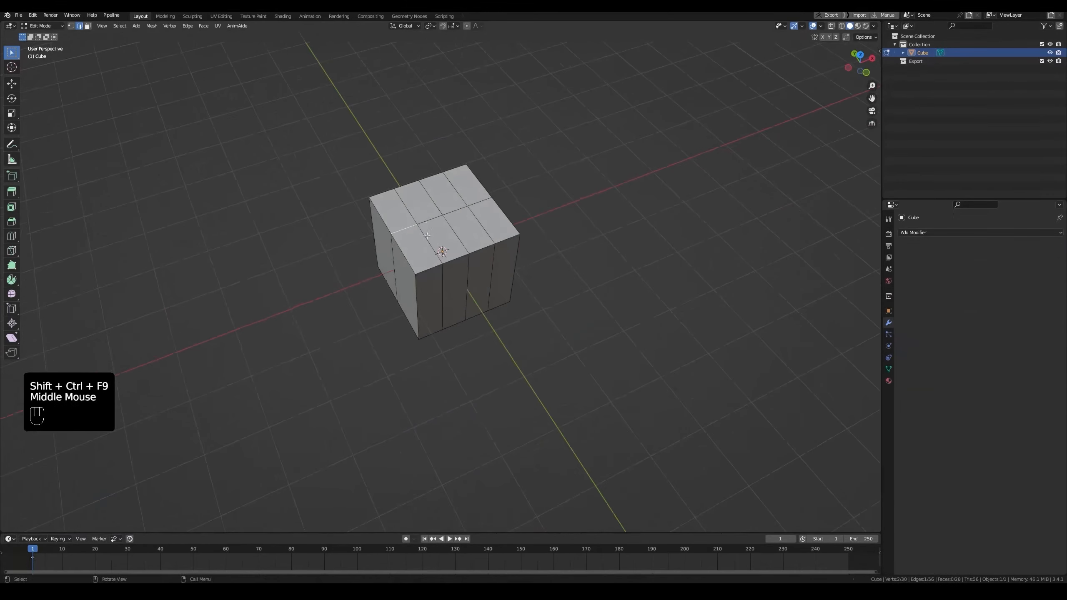
shift+click(425, 219)
middle_drag(478, 201, 431, 243)
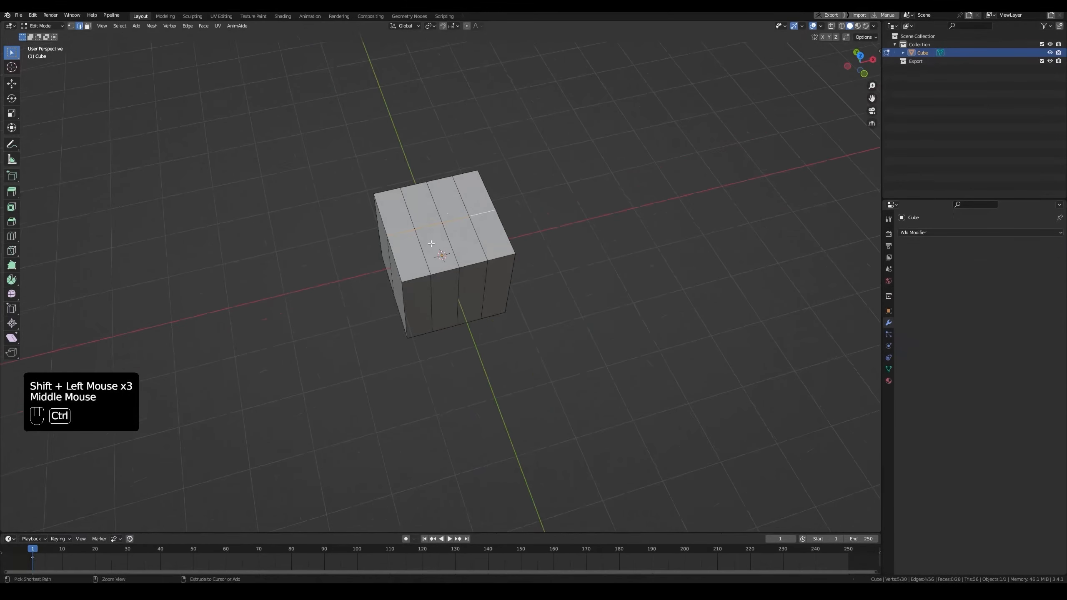
key(ctrl+x)
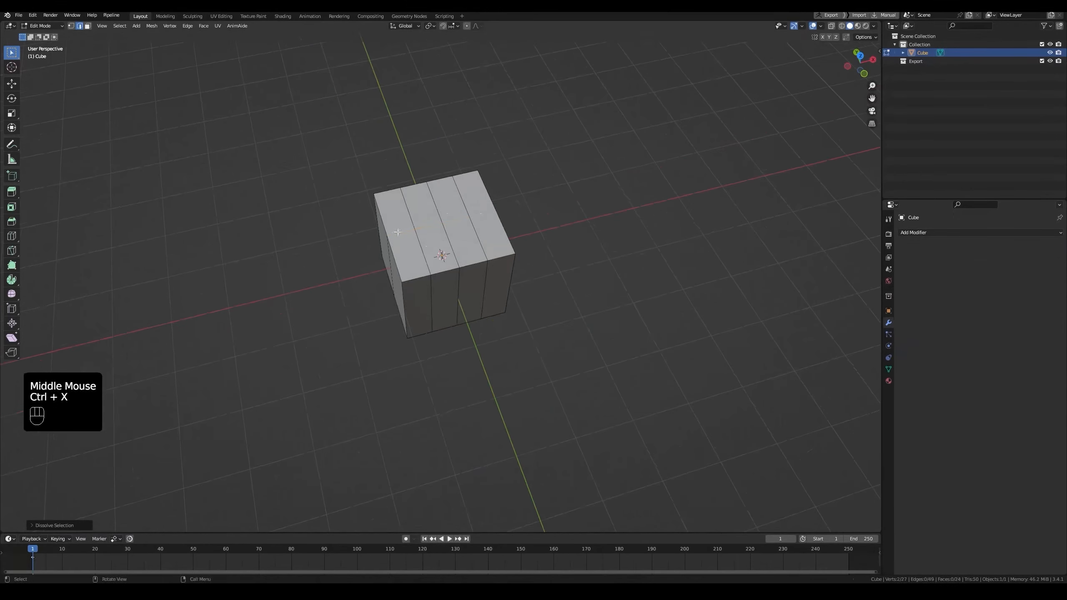
middle_drag(404, 240, 406, 234)
key(ctrl+z)
Step: Select all eight faces on the example cube's top and extrude them upward as individual faces
key(3)
click(405, 234)
shift+click(409, 197)
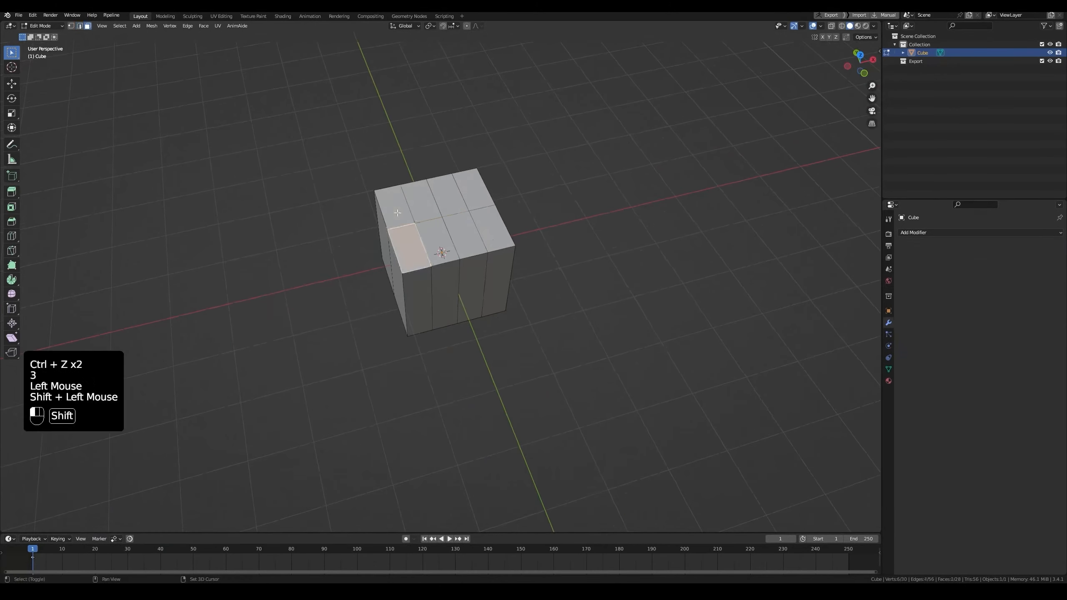
shift+drag(473, 223, 472, 224)
middle_drag(473, 224, 473, 235)
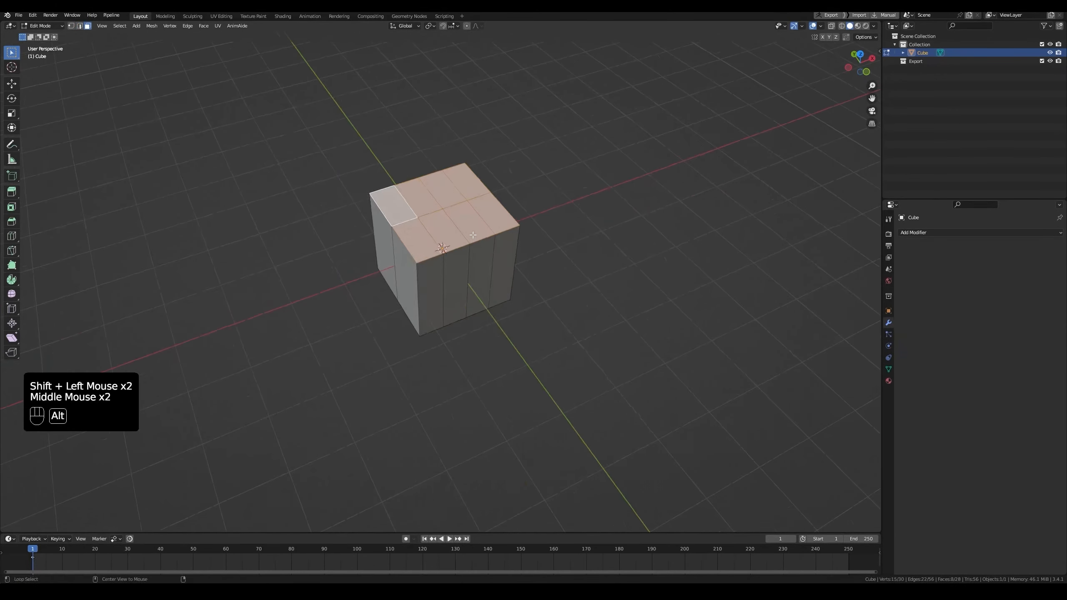
key(alt+e)
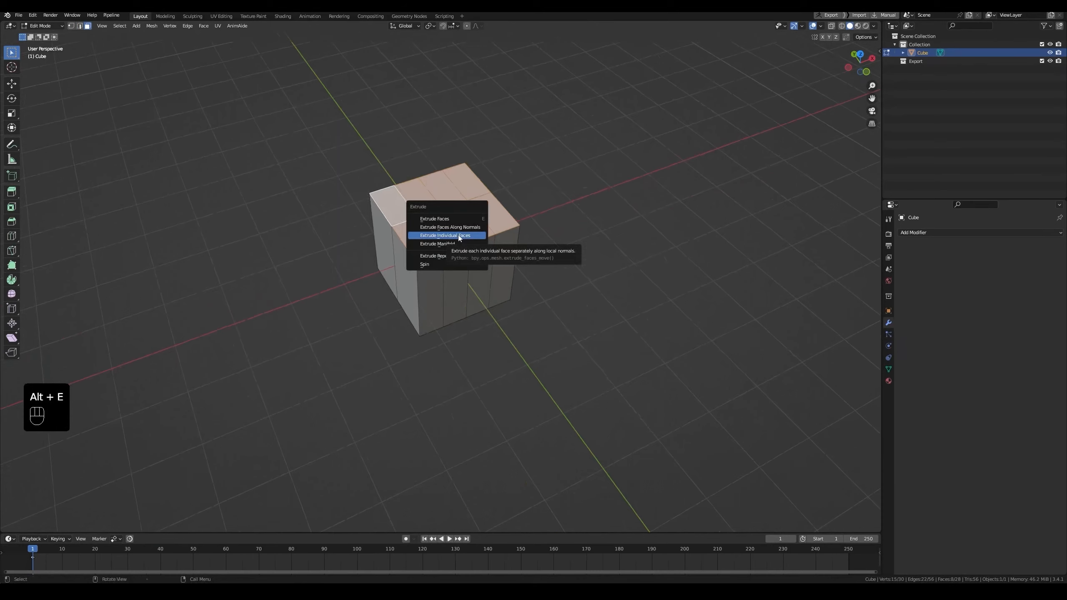
click(459, 236)
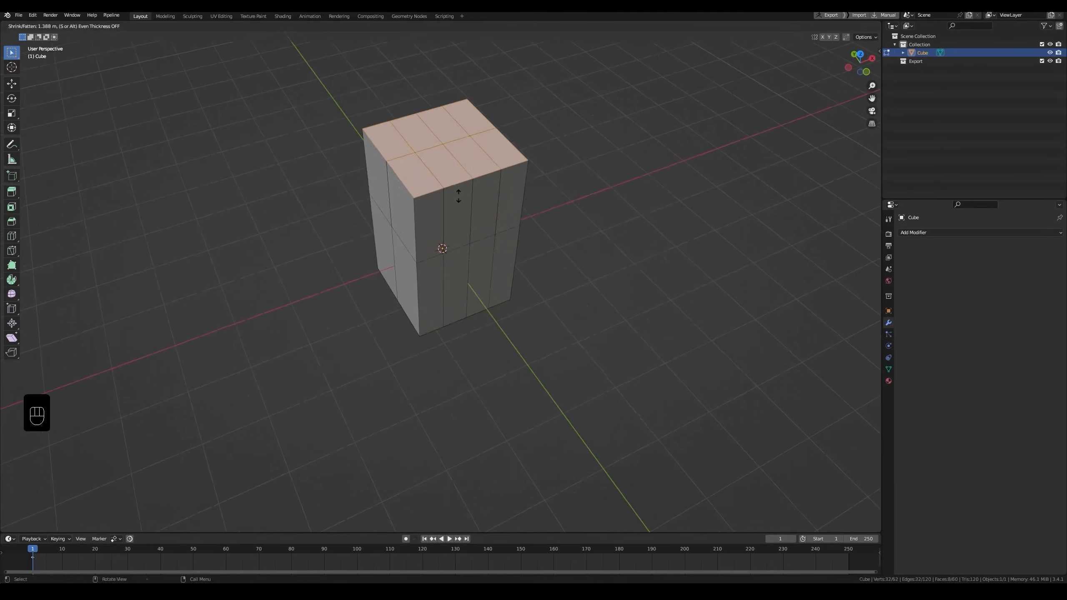
shift+middle_drag(457, 216, 496, 276)
Step: Move several of the extruded top faces apart one by one, and undo the moves and the extrusion
click(474, 240)
key(g)
click(492, 275)
click(425, 249)
key(g)
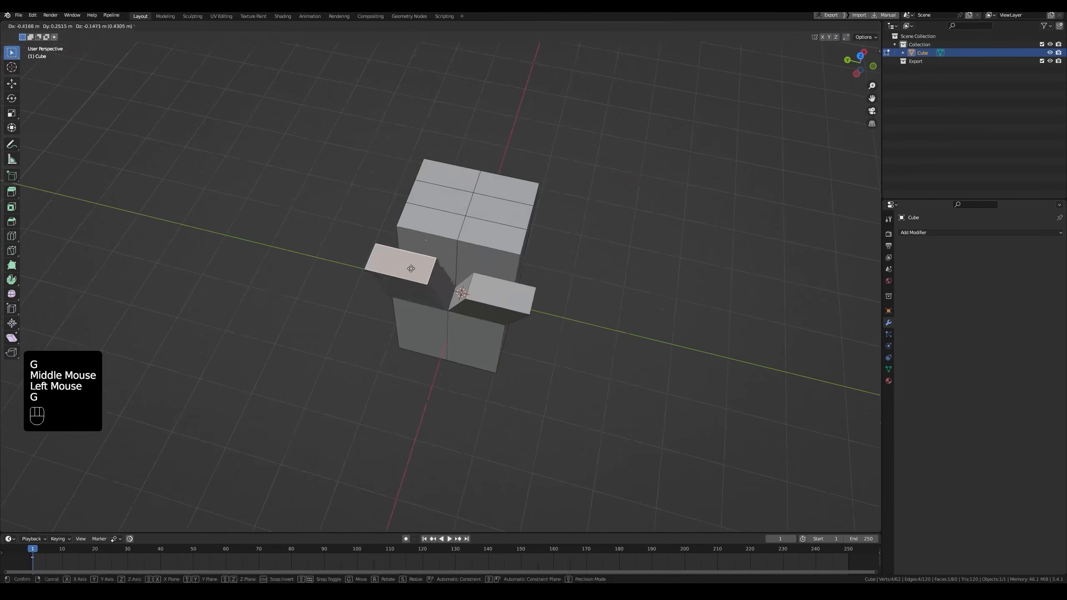
click(400, 289)
click(439, 227)
key(g)
click(405, 230)
click(506, 235)
key(g)
middle_drag(506, 236, 478, 235)
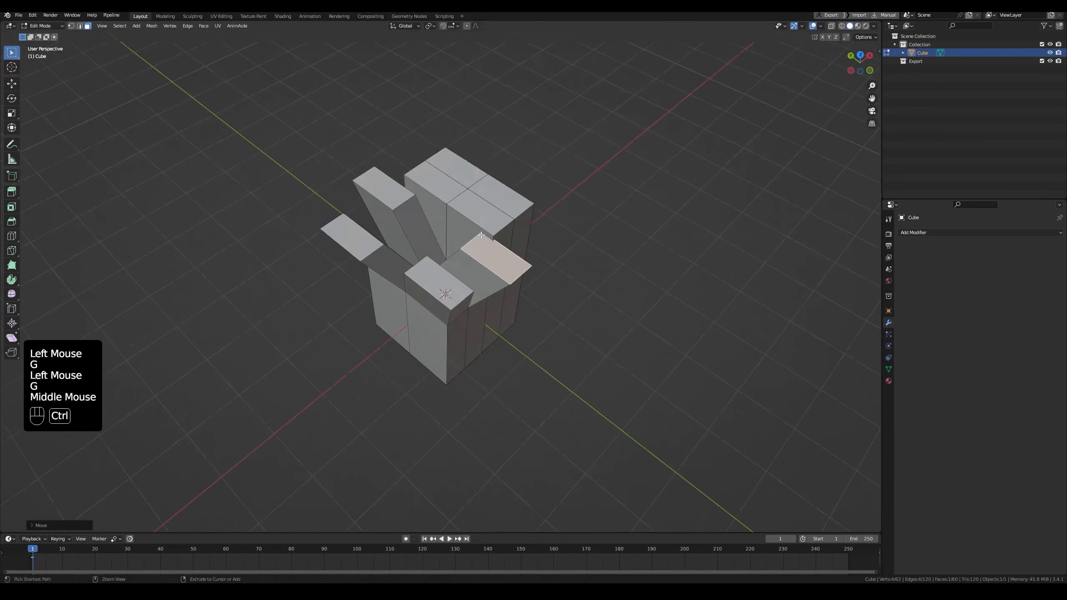
key(ctrl+z)
key(ctrl+z)
key(ctrl+z)
key(ctrl+z)
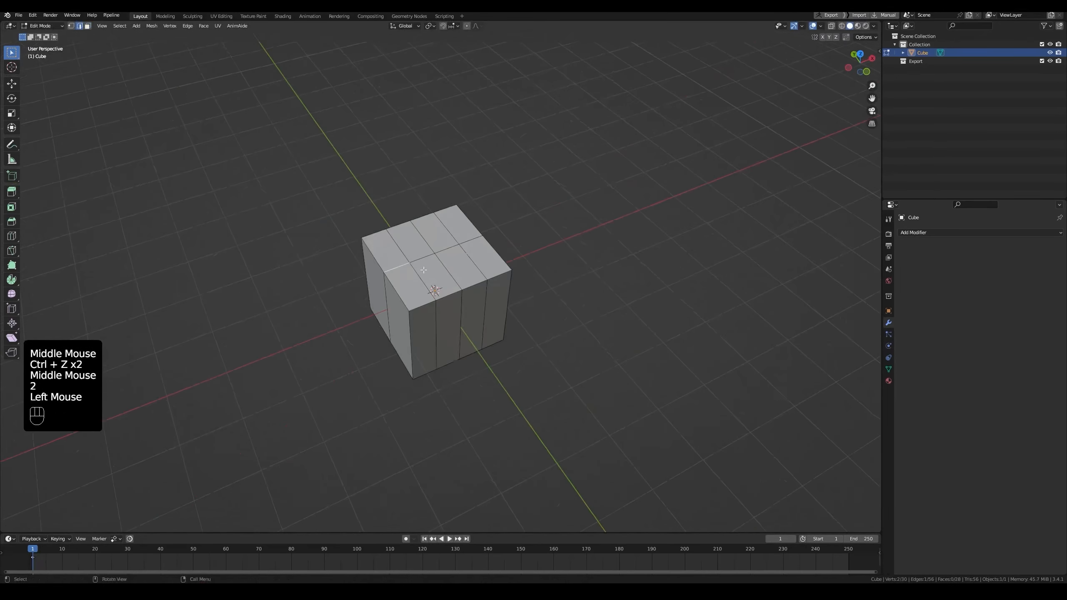
Step: Dissolve the middle row of edges on the example cube's top and extrude the four long strips as individual faces
shift+click(424, 261)
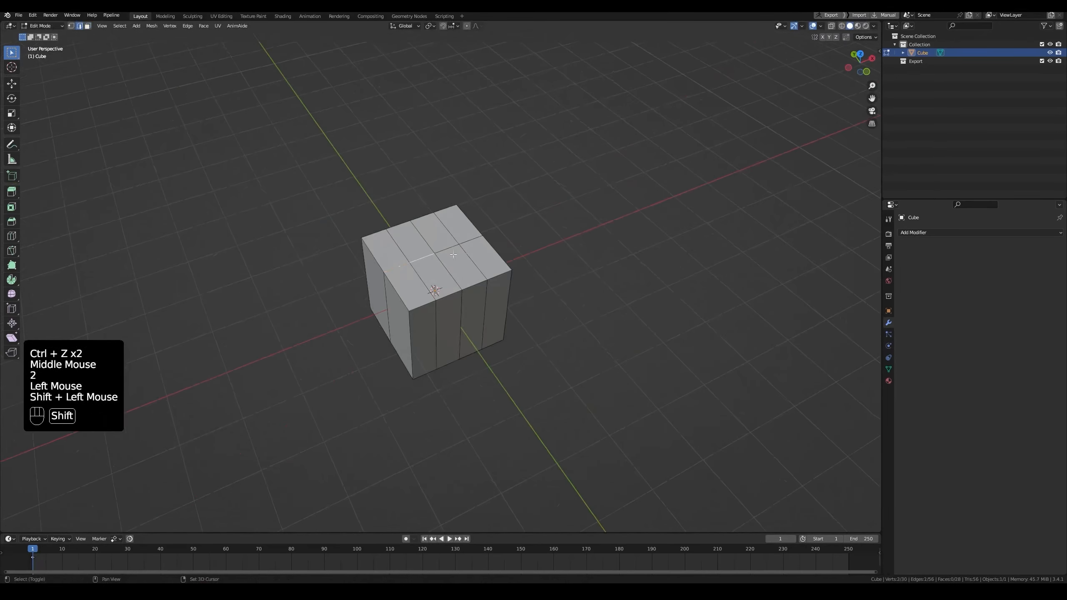
click(397, 269)
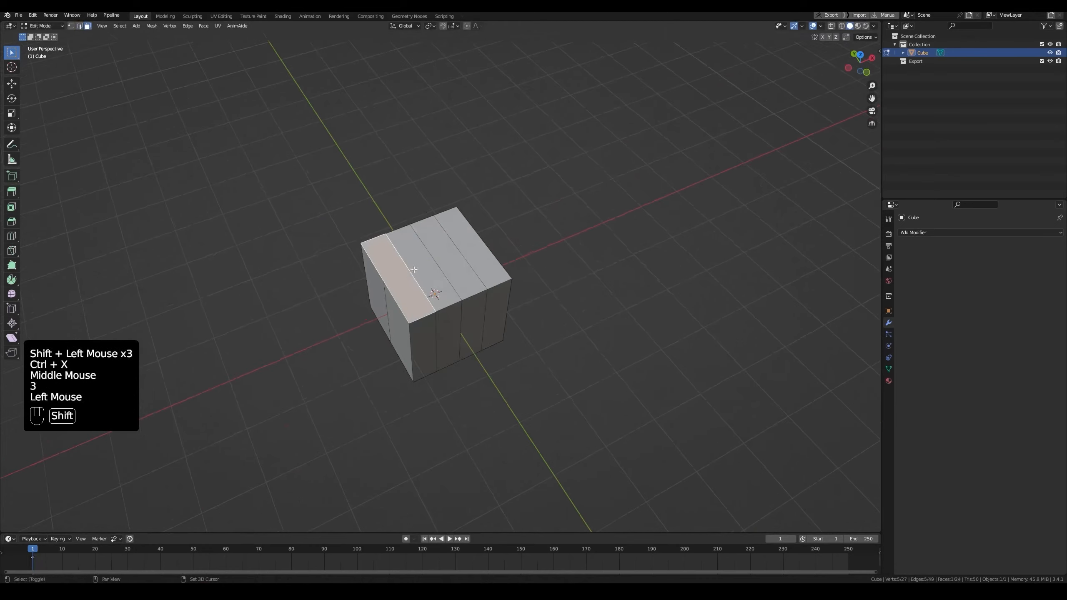
shift+click(422, 258)
shift+click(447, 249)
shift+click(475, 252)
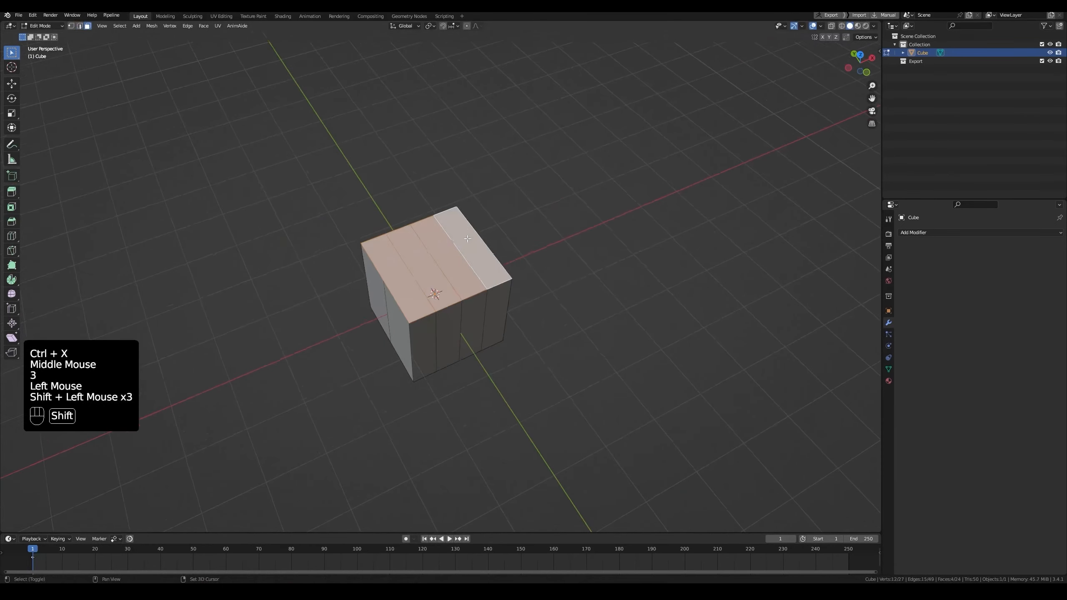
key(alt+e)
click(471, 280)
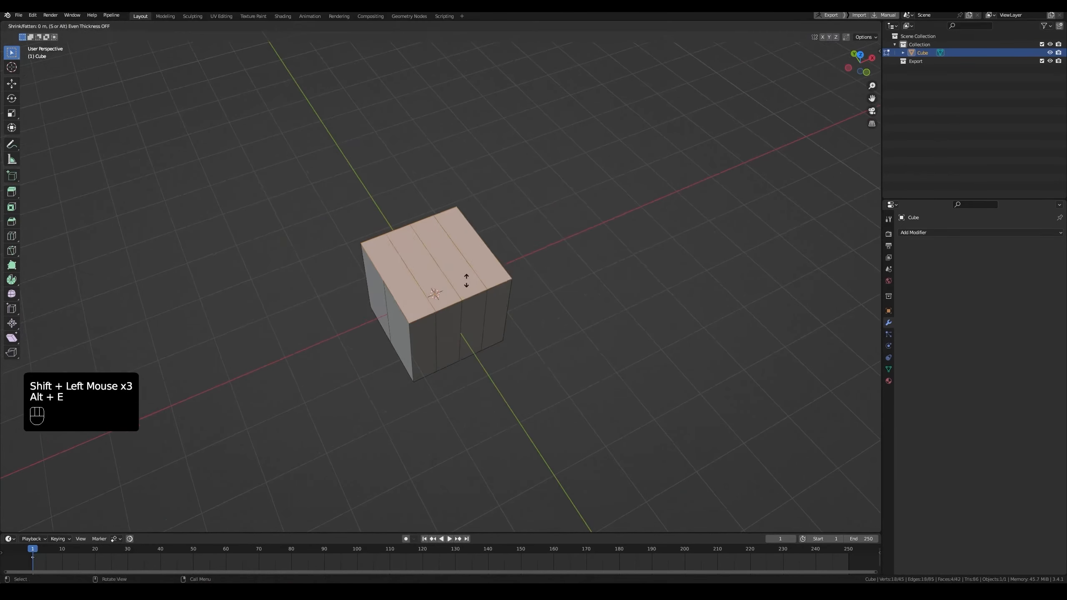
Step: Move the outermost extruded strip on the example cube away from its neighbours
key(g)
middle_drag(393, 243, 410, 215)
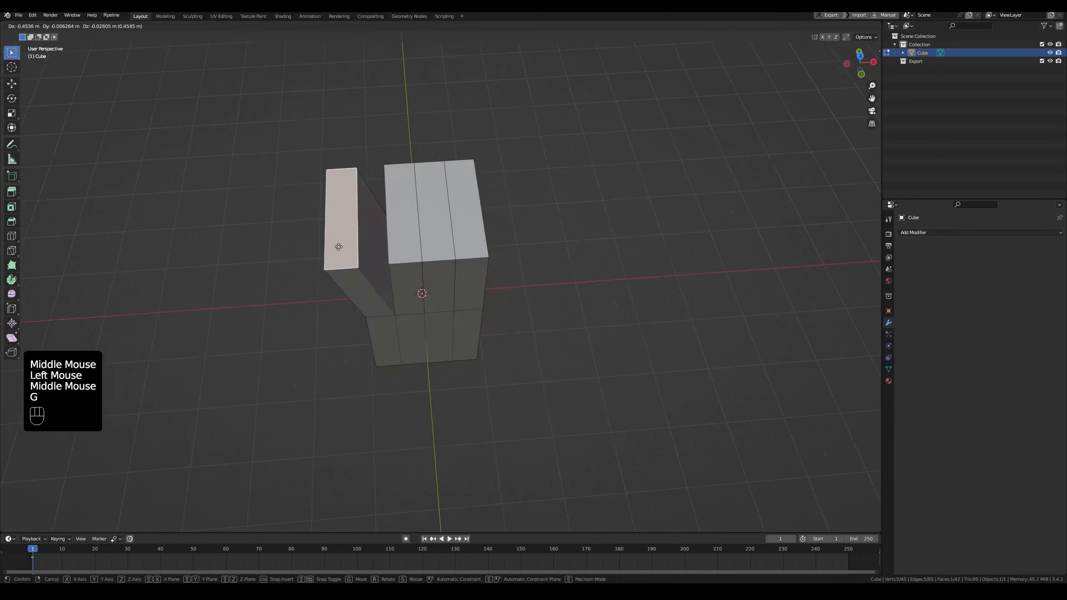
click(338, 246)
Step: Select the four finger faces at the end of the character's hand and extrude them as individual faces
key(1)
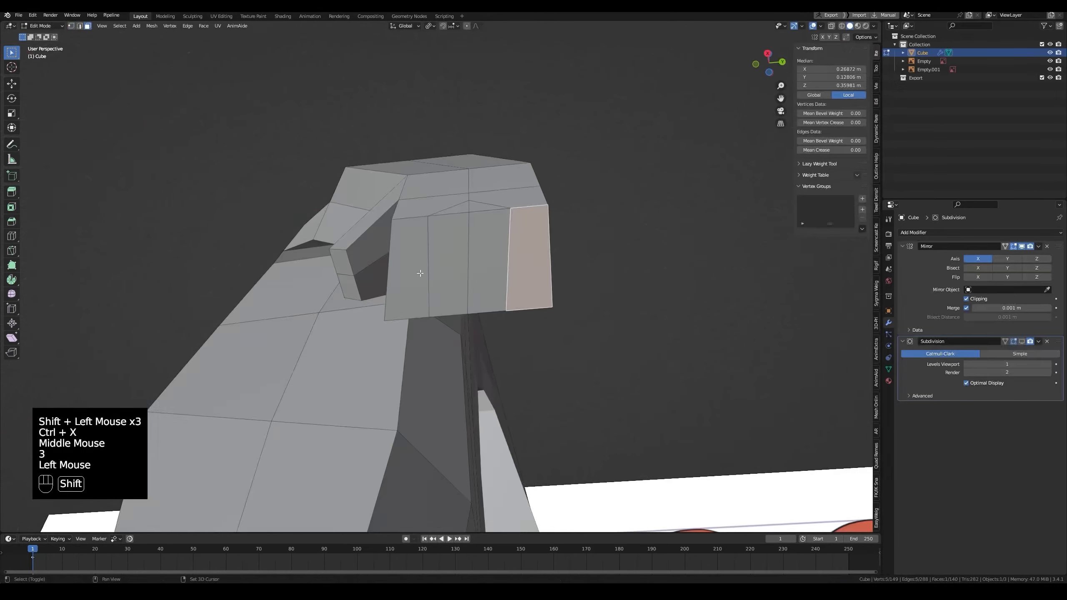
shift+click(399, 295)
shift+click(445, 278)
shift+click(471, 278)
middle_drag(471, 277, 416, 128)
key(alt+e)
click(508, 316)
click(515, 282)
Step: Set the pivot point to Individual Origins and scale the four finger end faces down slightly to separate the fingers
click(428, 26)
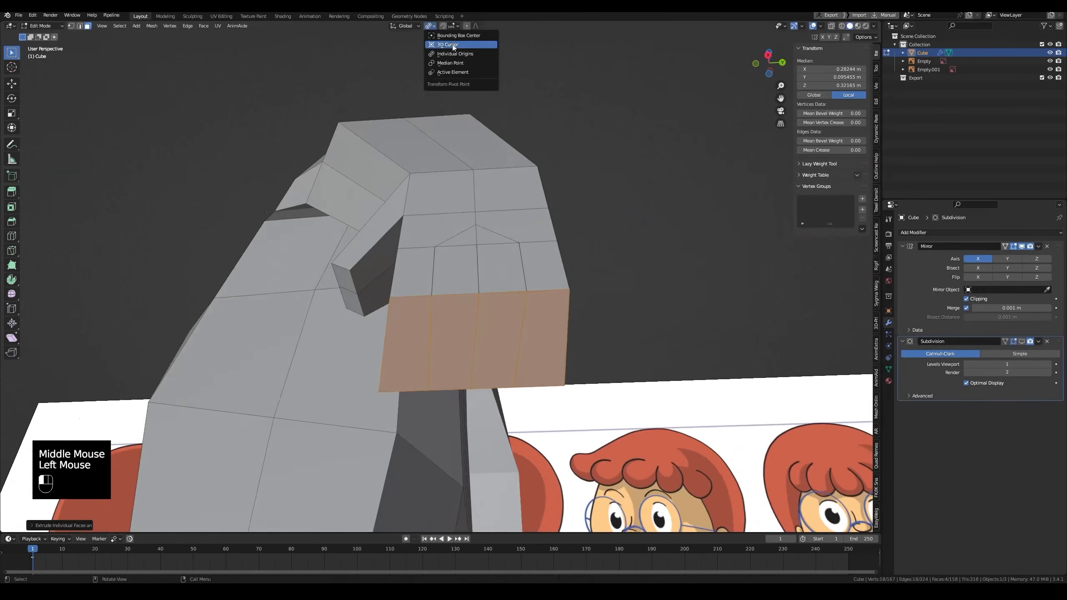
click(447, 54)
key(s)
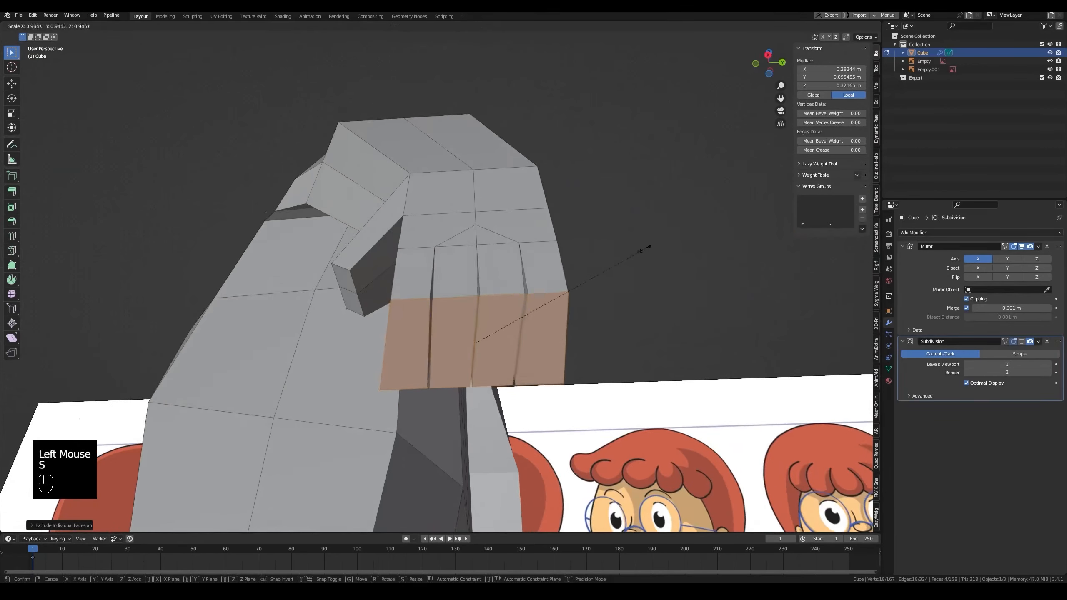
click(604, 267)
middle_drag(604, 268, 456, 310)
Step: Connect the middle vertices on the outer sides of the two outer fingertips with a vertex path across all four finger ends, and save
key(ctrl+r)
middle_drag(372, 281, 390, 291)
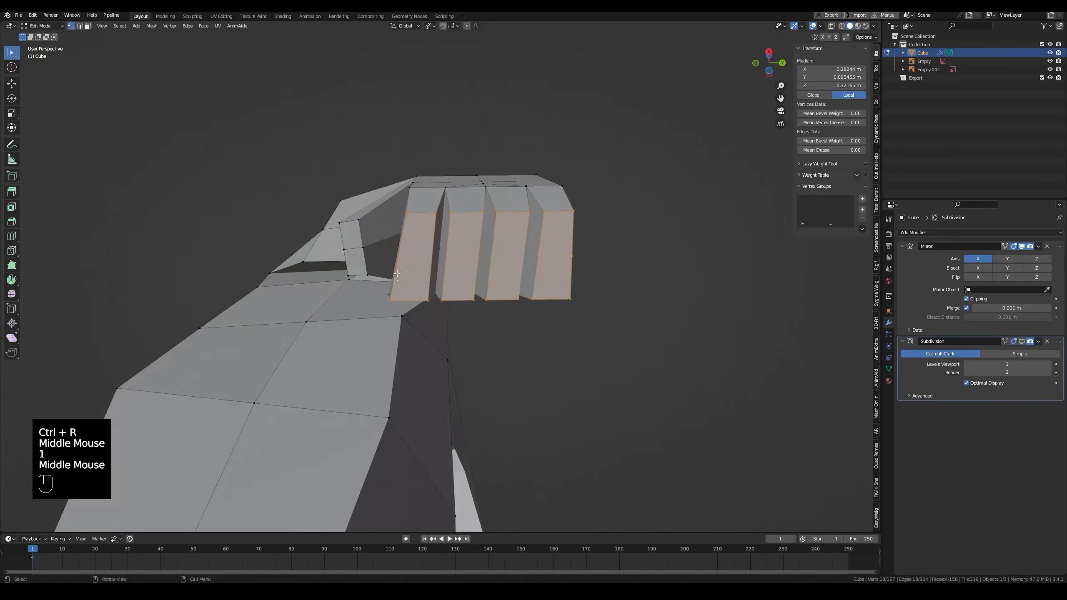
click(396, 267)
shift+click(569, 266)
key(j)
middle_drag(566, 298, 420, 269)
key(ctrl+s)
scroll(538, 285, up, 2)
key(alt+z)
key(alt+z)
scroll(532, 280, down, 1)
key(ctrl+s)
scroll(529, 286, down, 1)
Step: Thin the fingertips by scaling their end faces along X with the Scale tool, one finger after another
key(3)
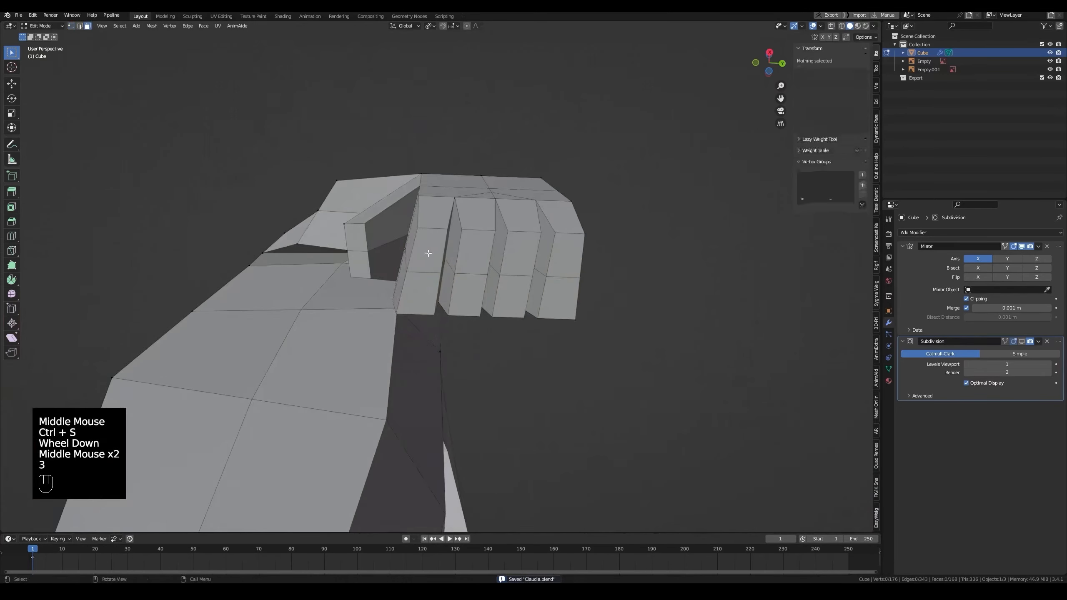
click(426, 250)
shift+click(414, 294)
click(12, 117)
middle_drag(370, 236, 425, 255)
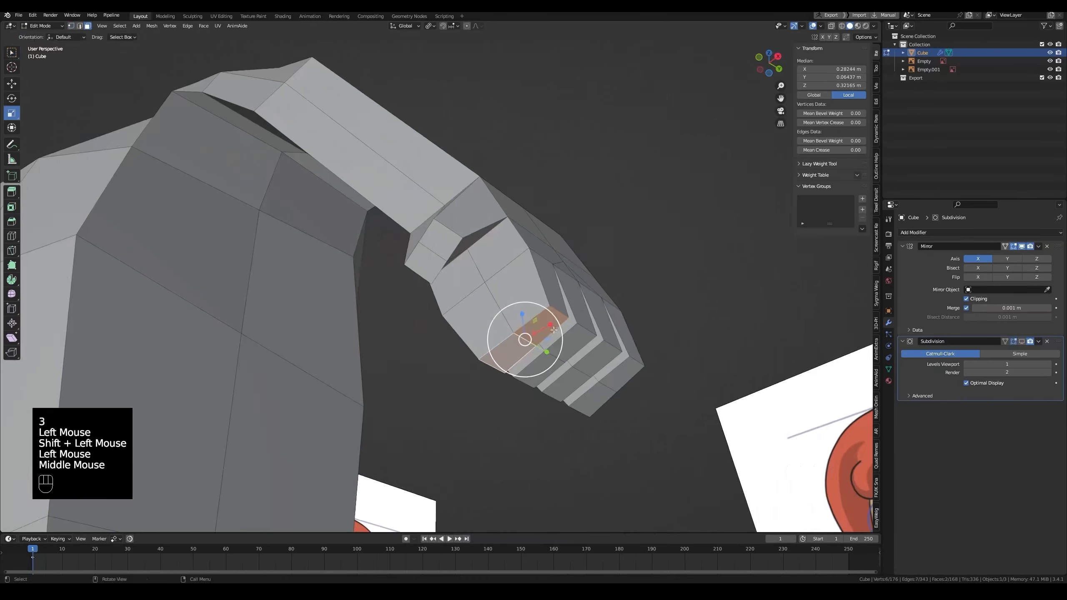
drag(550, 324, 536, 333)
middle_drag(542, 335, 531, 329)
click(550, 323)
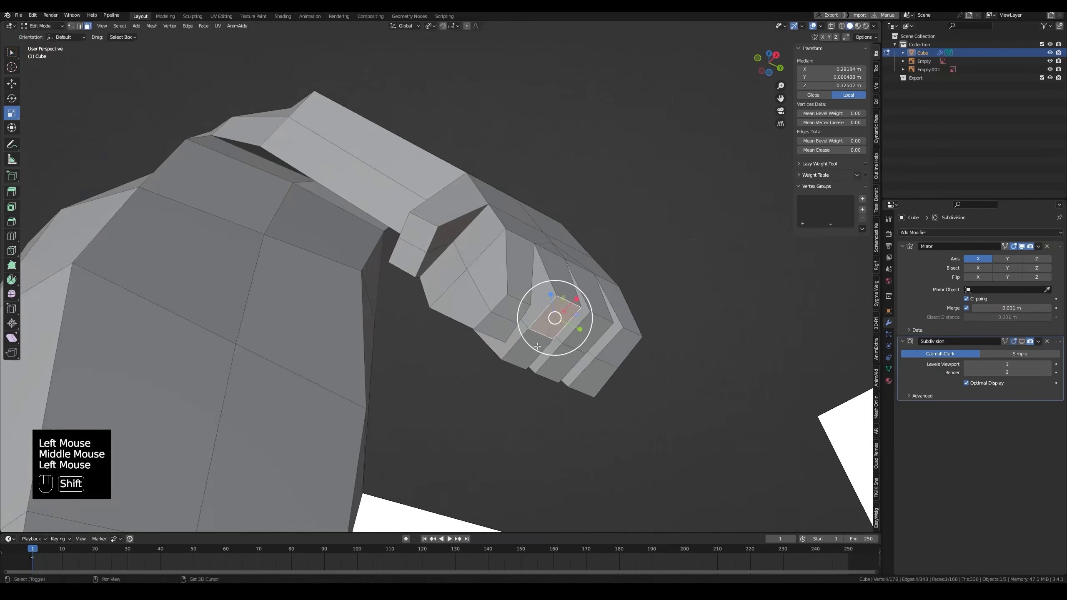
drag(547, 332, 615, 356)
click(616, 347)
shift+click(595, 374)
middle_drag(609, 358, 467, 369)
Step: Select all eight fingertip end faces and rotate them in the front view, comparing them with the reference
key(grave)
middle_drag(546, 392, 483, 372)
shift+click(540, 385)
shift+click(552, 391)
shift+click(493, 360)
shift+click(500, 338)
shift+click(545, 345)
shift+click(536, 365)
key(grave)
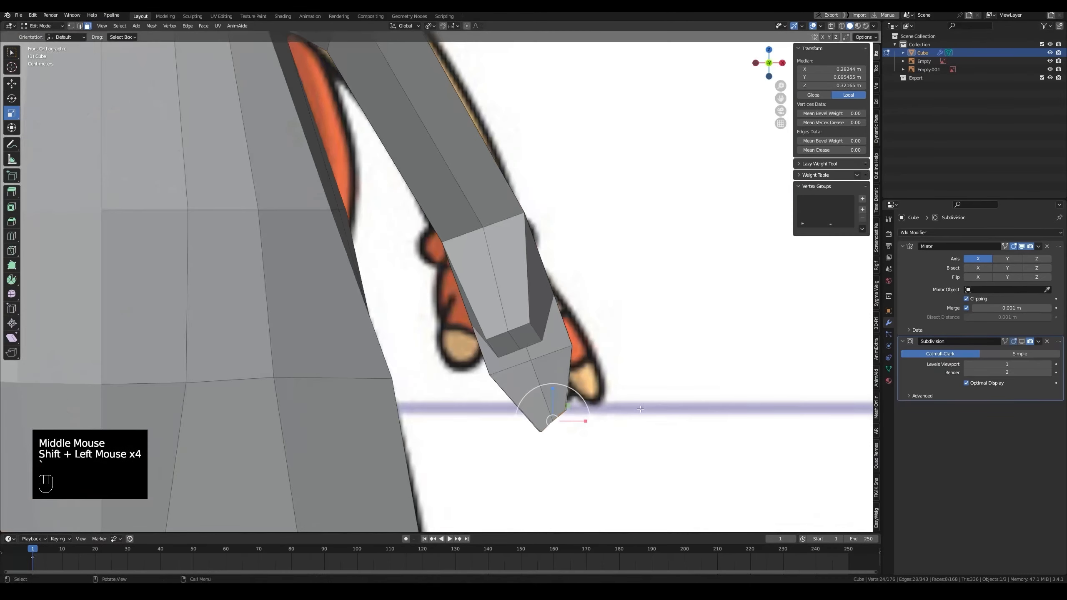
key(r)
click(636, 442)
key(alt+z)
key(alt+z)
Step: Add the face loops around all four fingers to the selection and even them out with the Smooth tool
middle_drag(645, 436, 427, 293)
middle_drag(271, 125, 294, 141)
alt+shift+click(492, 260)
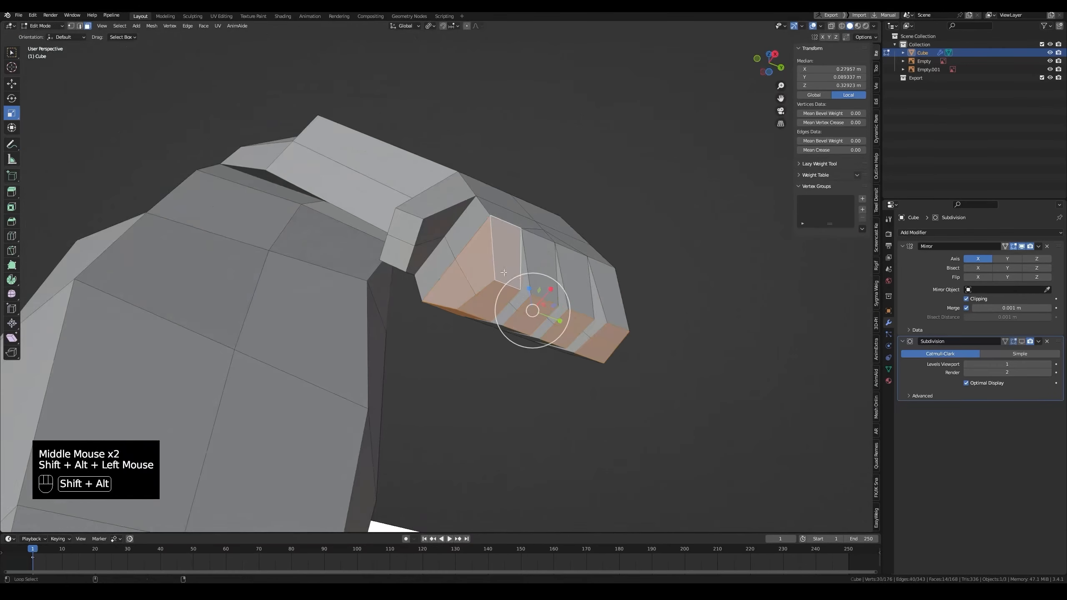
alt+shift+click(527, 273)
alt+shift+click(563, 289)
alt+shift+click(604, 303)
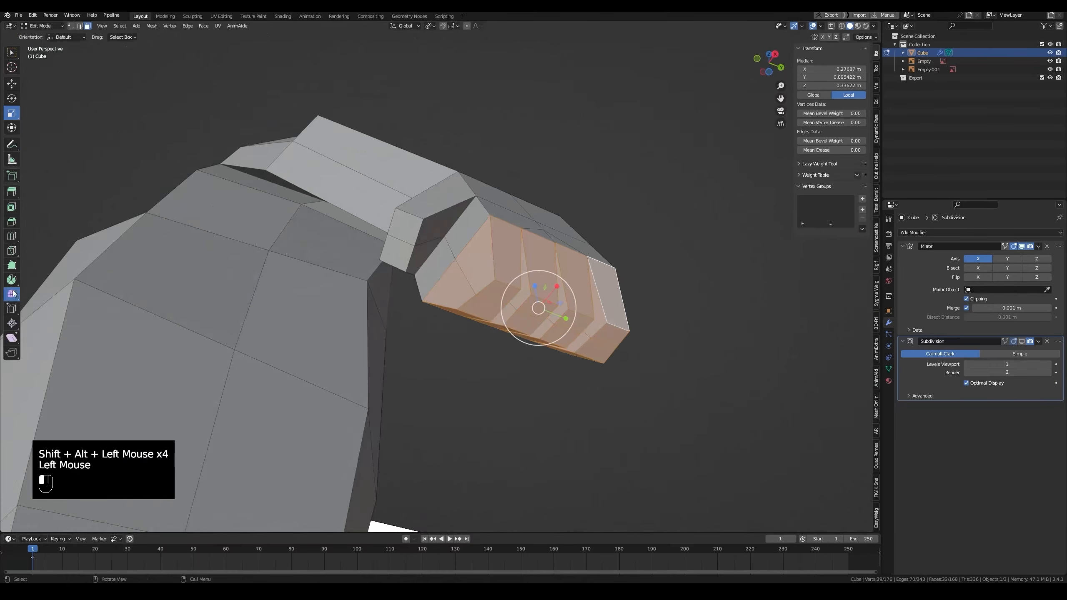
middle_drag(500, 365, 515, 392)
drag(565, 410, 572, 454)
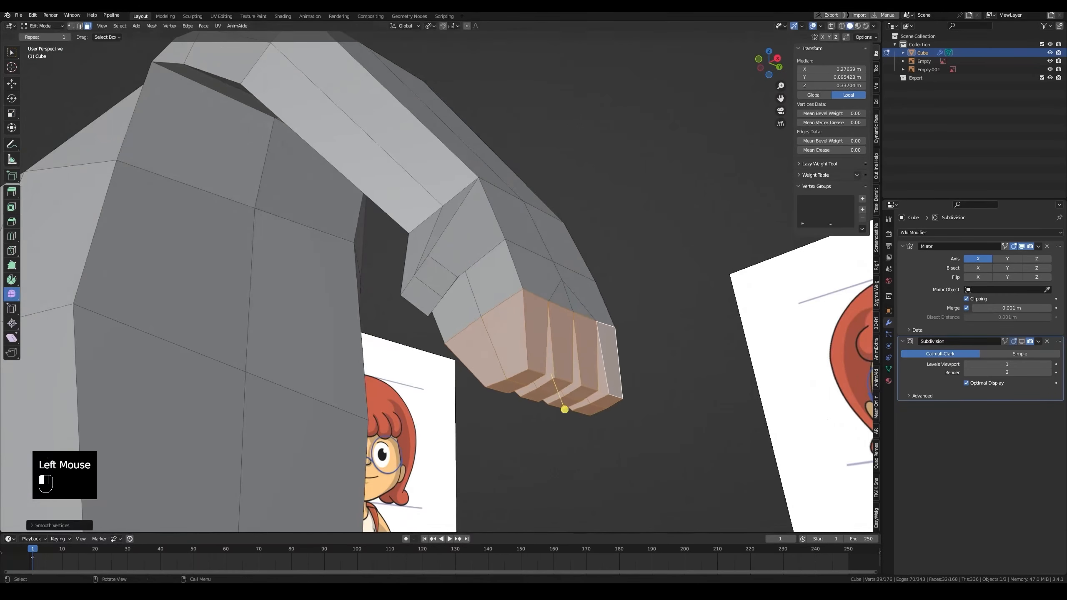
middle_drag(648, 460, 526, 295)
Step: Save, inspect the subdivided hand in Object Mode, and hide the Subdivision modifier in the viewport before returning to Edit Mode
key(ctrl+s)
key(Tab)
key(ctrl+s)
click(613, 372)
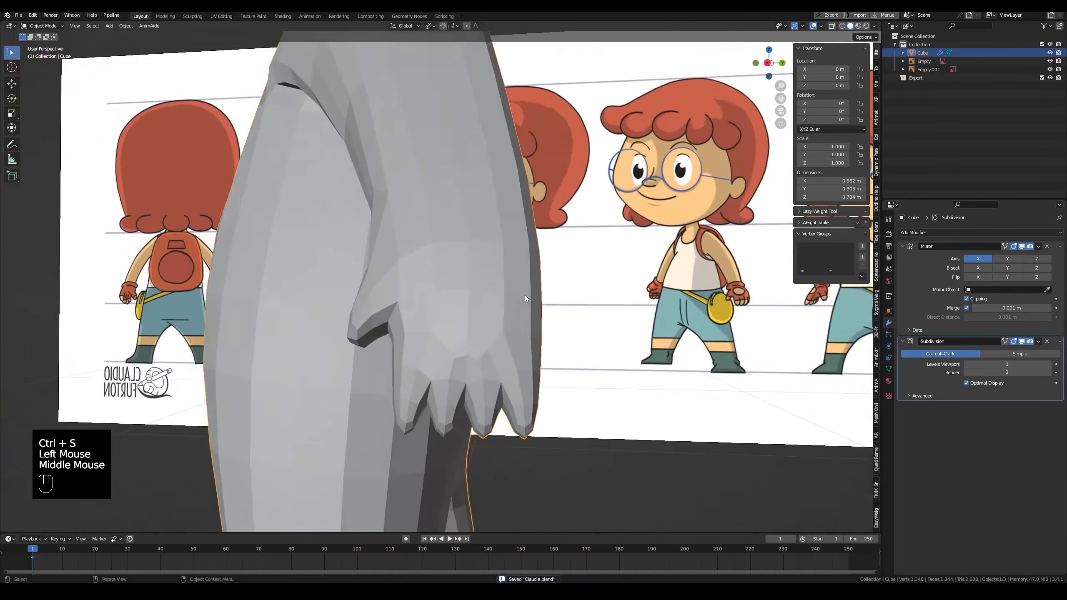
click(1022, 341)
key(Tab)
key(ctrl+s)
shift+middle_drag(506, 366, 478, 267)
scroll(478, 267, up, 2)
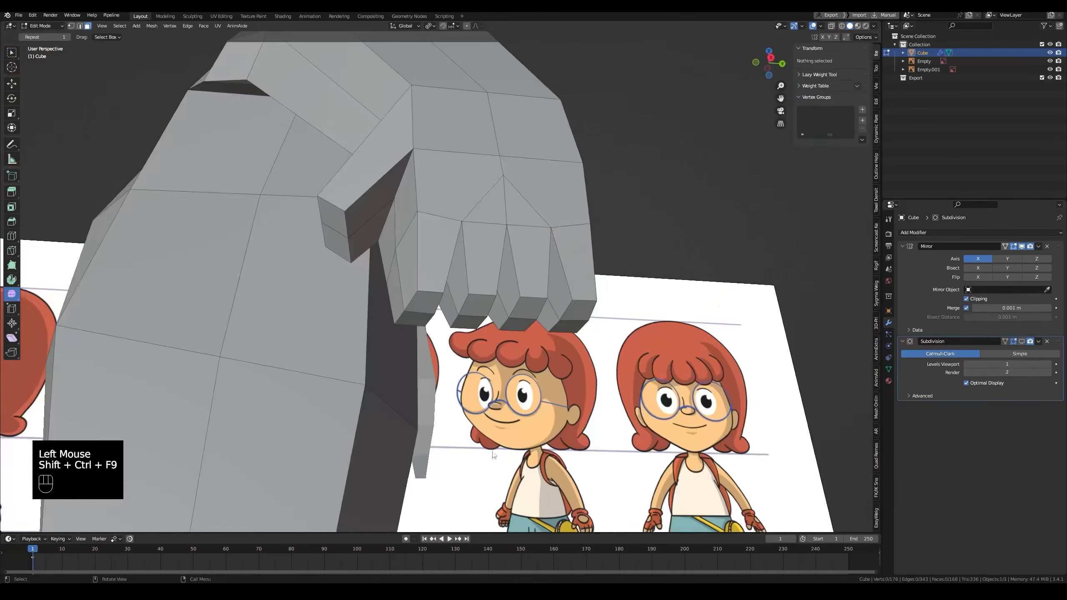
Step: Select the eight fingertip end faces and move them downward to lengthen the fingers
middle_drag(455, 271, 445, 252)
click(454, 266)
click(11, 52)
shift+click(402, 235)
shift+click(397, 259)
shift+click(454, 262)
shift+click(509, 238)
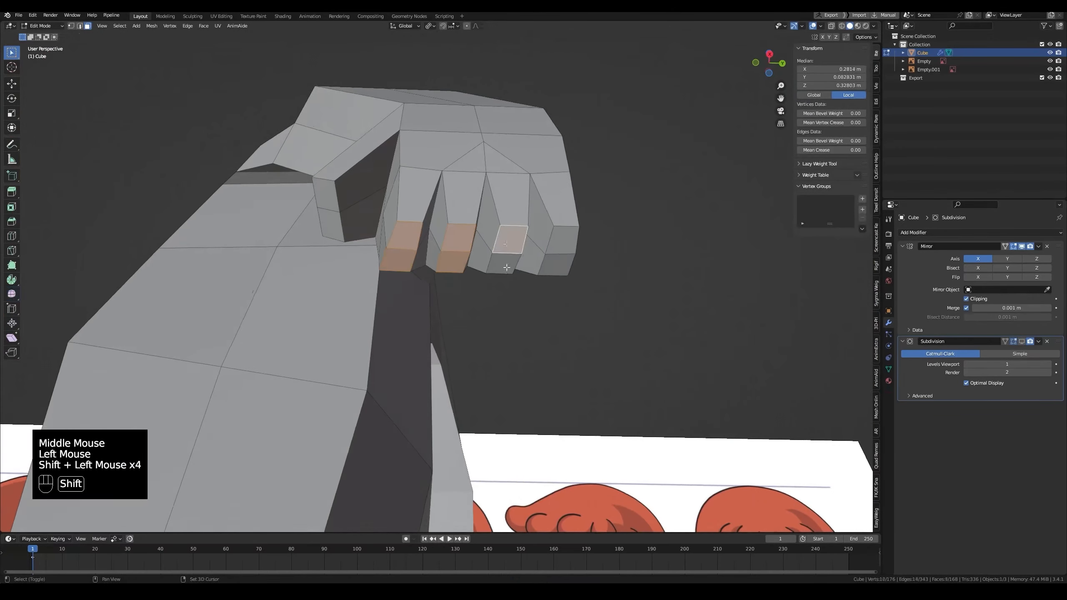
shift+click(503, 262)
shift+click(557, 263)
shift+click(559, 241)
middle_drag(559, 241, 441, 252)
scroll(513, 398, down, 1)
key(g)
click(513, 413)
Step: Compare the hand with the reference by temporarily displaying the Subdivision modifier and X-ray
click(1022, 343)
key(alt+z)
key(alt+z)
scroll(429, 276, up, 2)
click(1022, 341)
Step: Slide the knuckle edge of the finger nearest the thumb toward its tip and its inner fingertip edge back up
shift+middle_drag(395, 203, 412, 226)
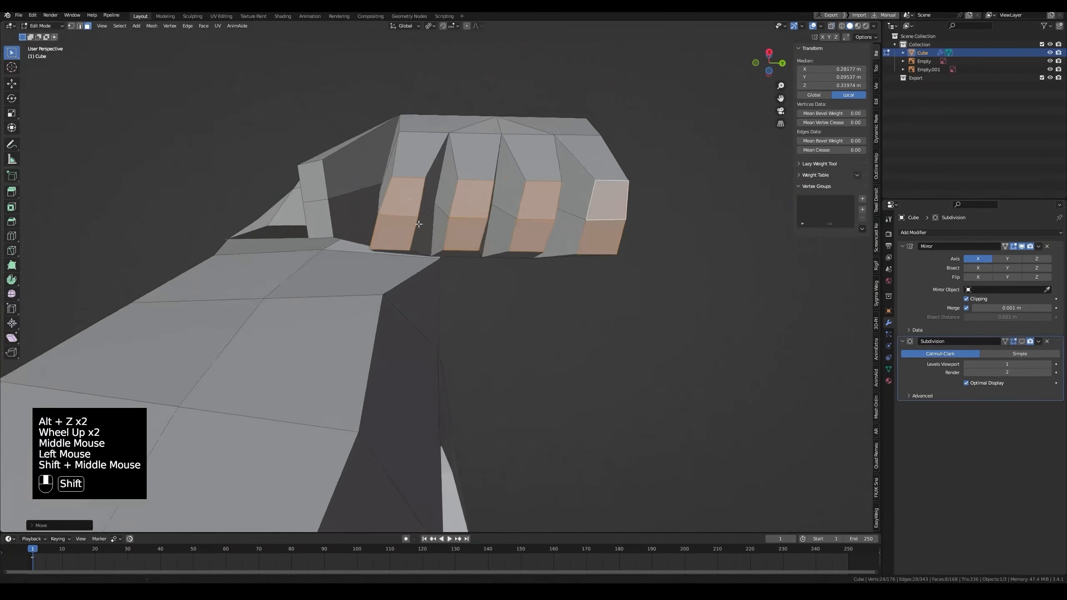
key(2)
click(412, 173)
middle_drag(413, 173, 411, 177)
key(g)
key(g)
click(397, 245)
key(g)
key(g)
click(399, 232)
Step: Slide the inner fingertip edge of the second finger upward and its knuckle edge toward the tip
click(467, 245)
key(g)
key(g)
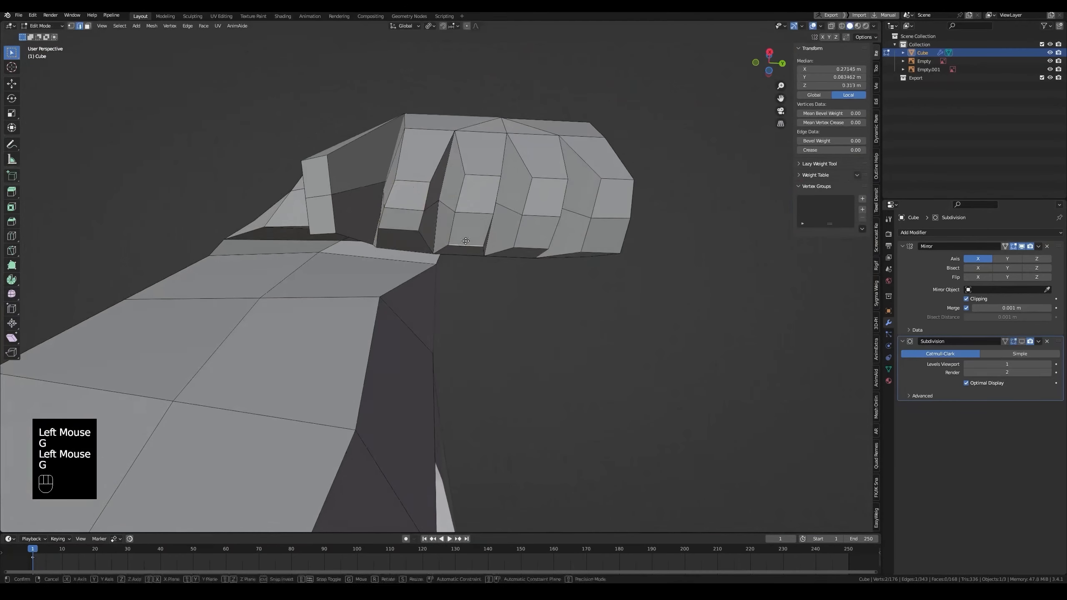
click(468, 233)
click(472, 176)
key(g)
key(g)
click(472, 191)
Step: Slide the third finger's knuckle edge toward its tip and save the file
click(549, 179)
key(g)
click(549, 191)
key(ctrl+s)
scroll(433, 278, down, 3)
middle_drag(433, 278, 564, 291)
key(ctrl+s)
Step: Slide two edges on the side of the thumb facing the fingers to refine its shape
key(3)
click(460, 295)
shift+click(483, 291)
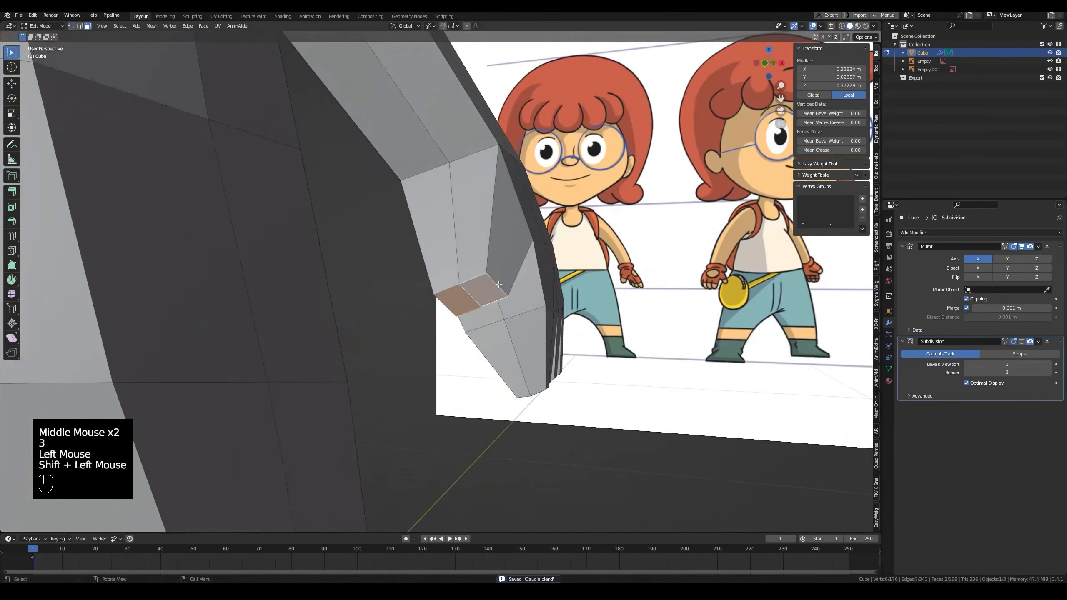
key(2)
click(494, 222)
middle_drag(483, 291, 377, 217)
key(g)
key(g)
click(499, 236)
click(455, 236)
key(g)
key(g)
click(460, 235)
Step: Move the thumb tip's edge nearest the fingers slightly to adjust the tip's outline
key(2)
click(409, 193)
key(g)
click(406, 192)
Step: Save the file and scale the two end faces of the thumb tip
key(3)
click(398, 177)
shift+click(388, 186)
key(ctrl+s)
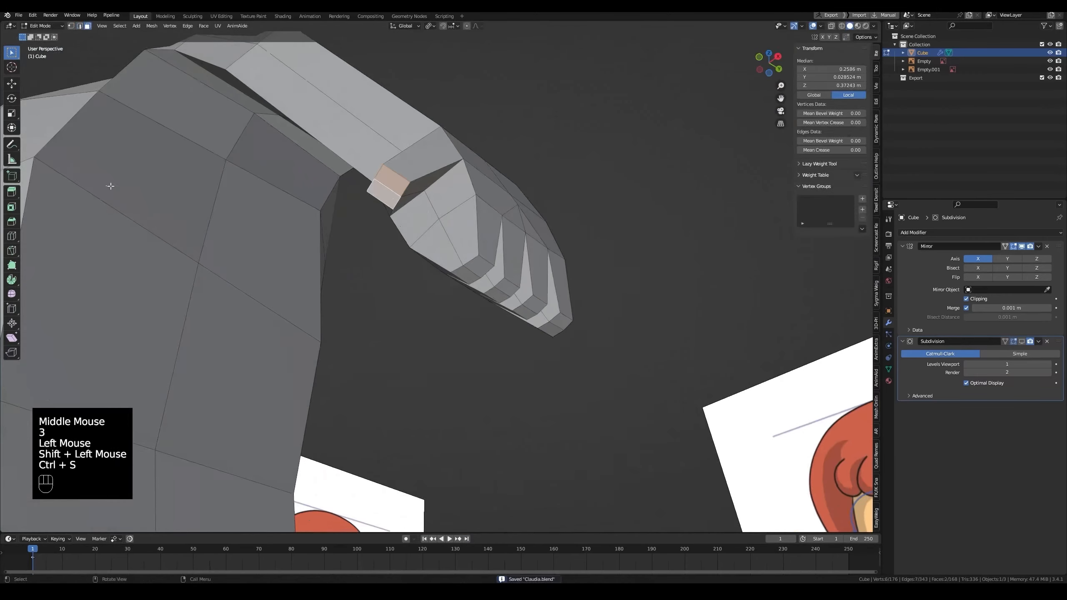
middle_drag(109, 186, 116, 211)
key(s)
click(733, 317)
Step: Reposition the thumb's two end faces while temporarily displaying the Subdivision modifier and checking in X-ray
click(1022, 342)
middle_drag(471, 222, 414, 227)
key(g)
click(394, 271)
key(alt+z)
key(alt+z)
click(1022, 342)
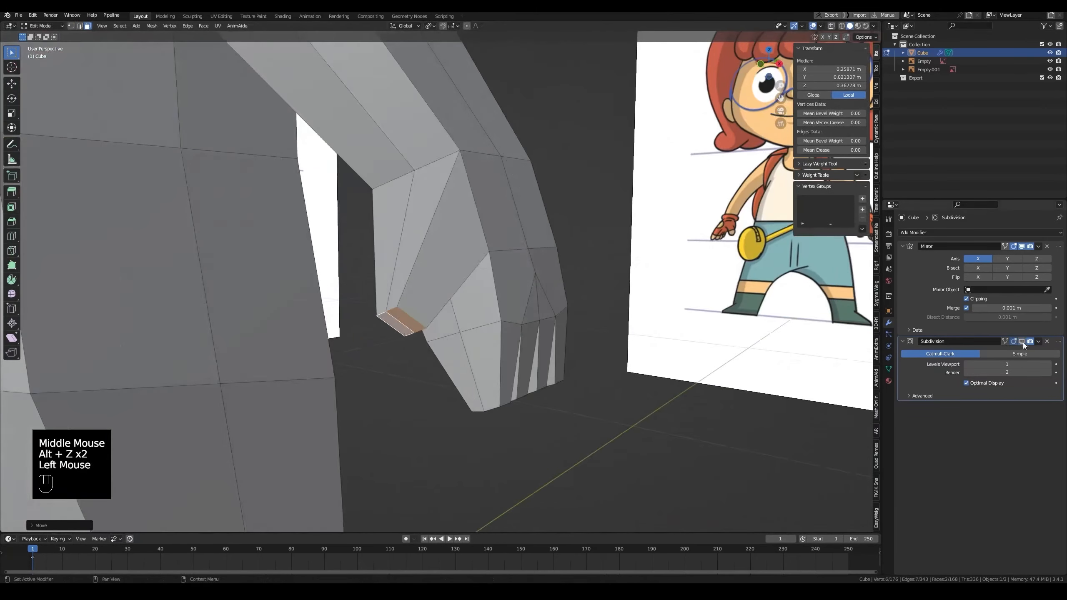
Step: Add an edge loop around the forearm close to the wrist and slide it slightly up the arm
scroll(479, 201, down, 1)
middle_drag(479, 201, 390, 210)
key(ctrl+r)
click(392, 214)
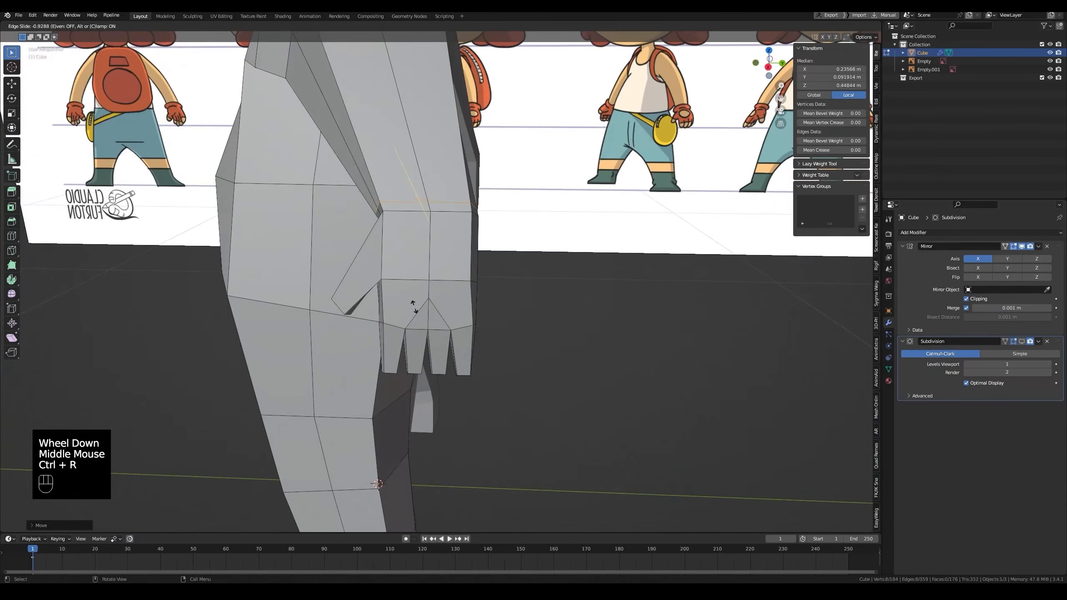
click(414, 308)
key(g)
key(g)
click(395, 258)
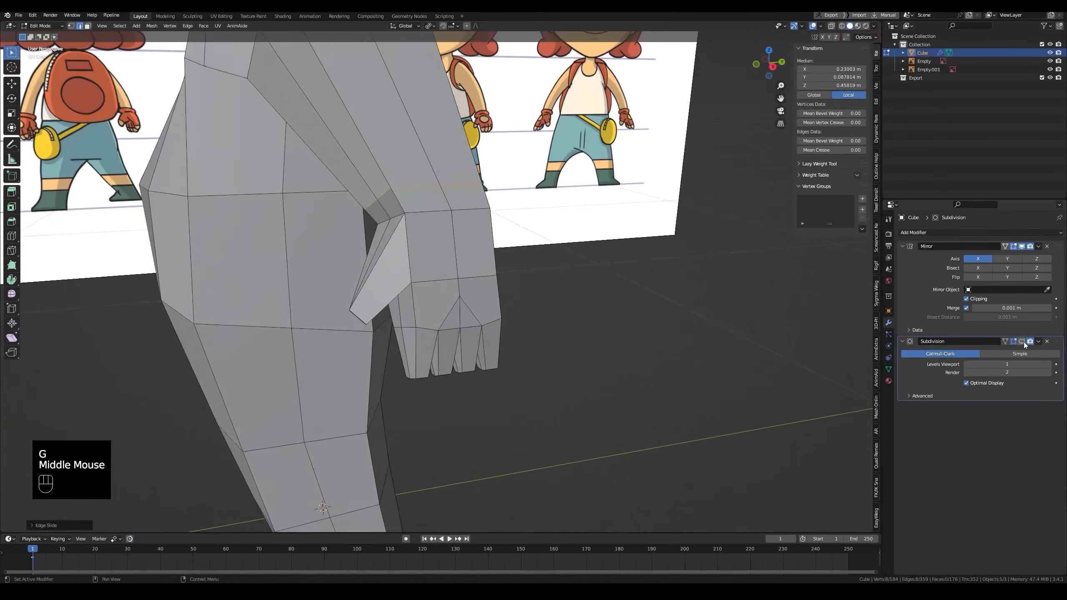
Step: Display the Subdivision modifier, toggle X-ray on and off, and return to Object Mode to check the whole body
click(1022, 341)
key(alt+z)
key(alt+z)
key(Tab)
scroll(428, 259, down, 1)
scroll(438, 260, down, 2)
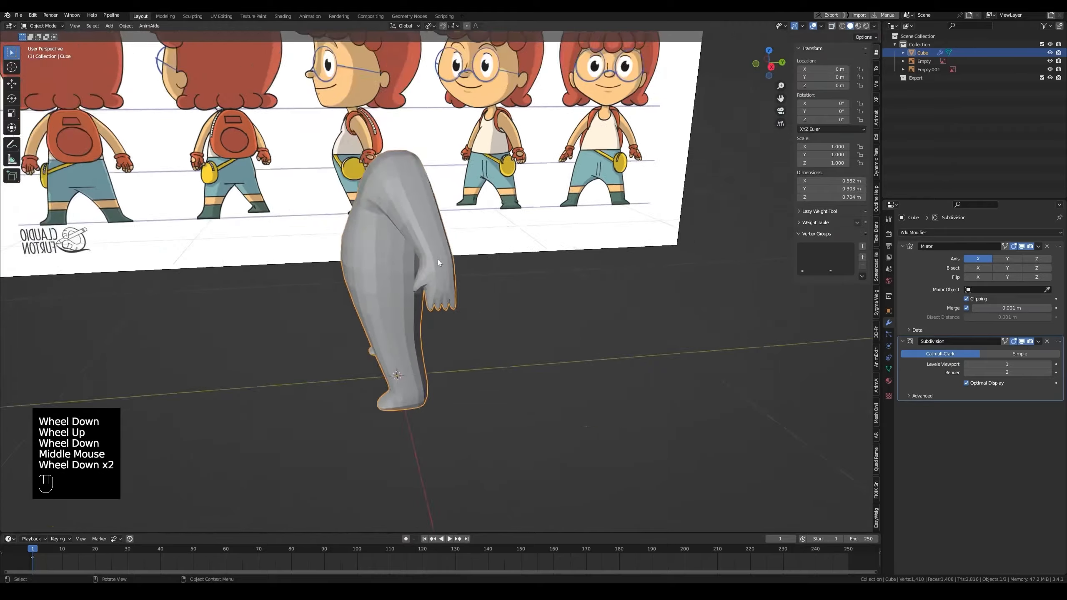